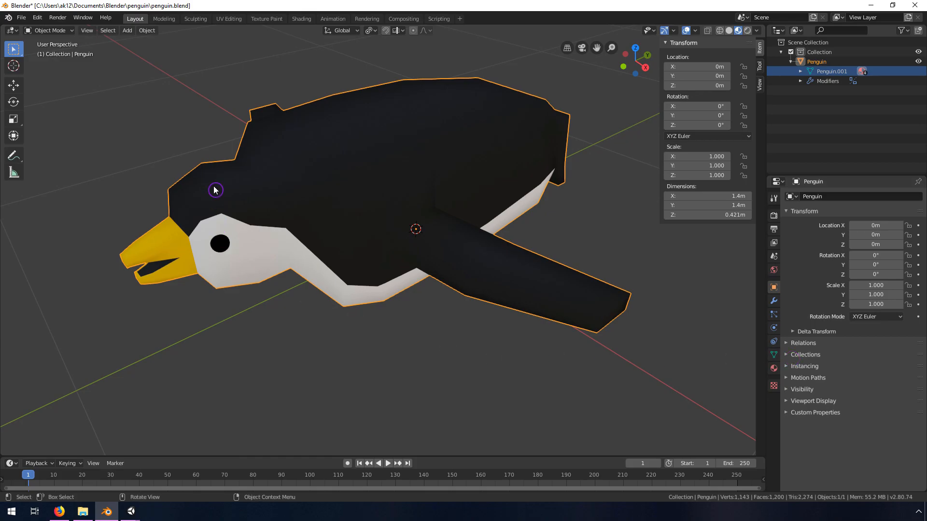
Show the penguin model in the right orthographic view
{"action": "middle_click_drag", "start_coordinate": [303, 225], "coordinate": [328, 254]}
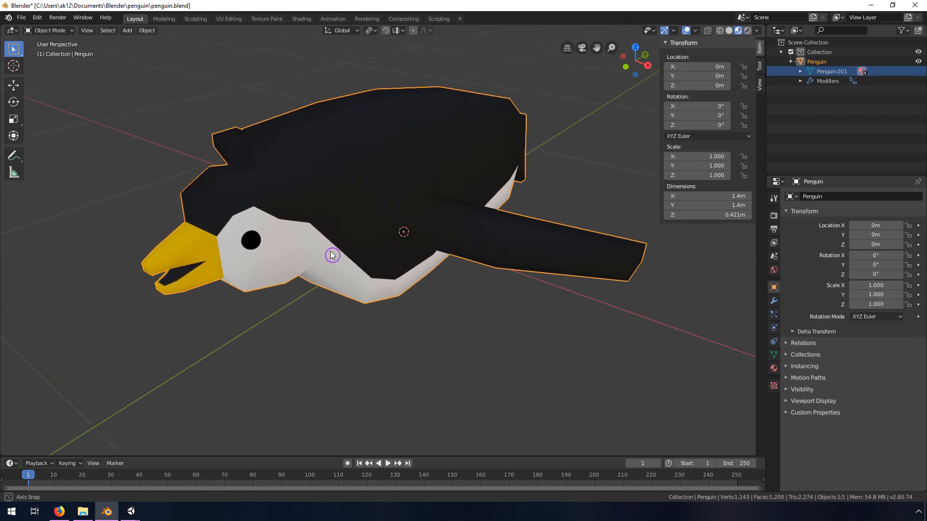
{"action": "middle_click_drag", "start_coordinate": [401, 223], "coordinate": [354, 198]}
{"action": "scroll", "coordinate": [391, 196], "scroll_direction": "up", "scroll_amount": 4}
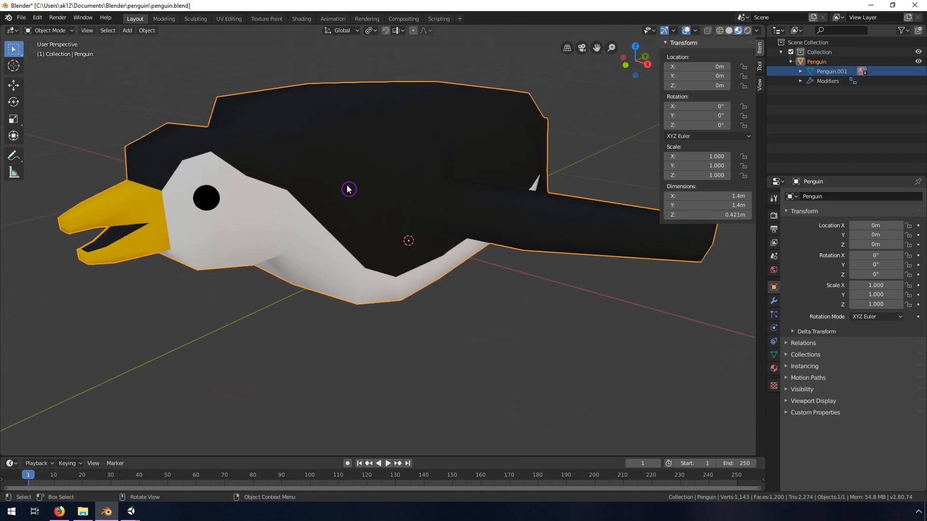
{"action": "middle_click_drag", "start_coordinate": [337, 193], "coordinate": [296, 166]}
{"action": "scroll", "coordinate": [375, 193], "scroll_direction": "down", "scroll_amount": 4}
{"action": "middle_click_drag", "start_coordinate": [422, 207], "coordinate": [384, 203]}
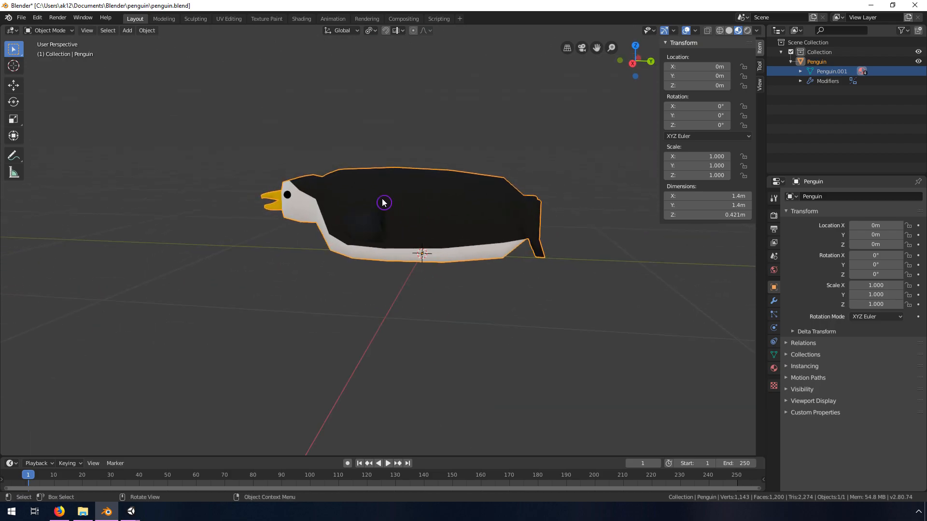
{"action": "key", "text": "KP_3"}
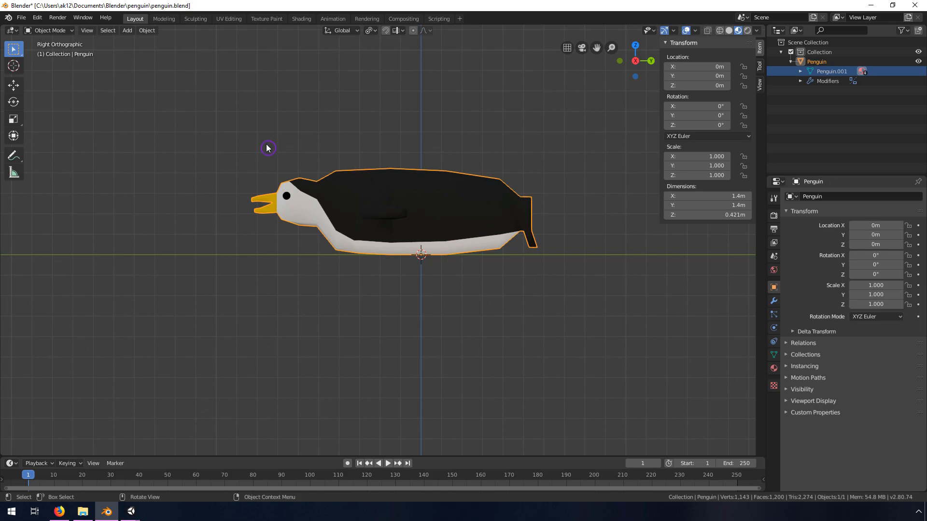
{"action": "left_click", "coordinate": [88, 31]}
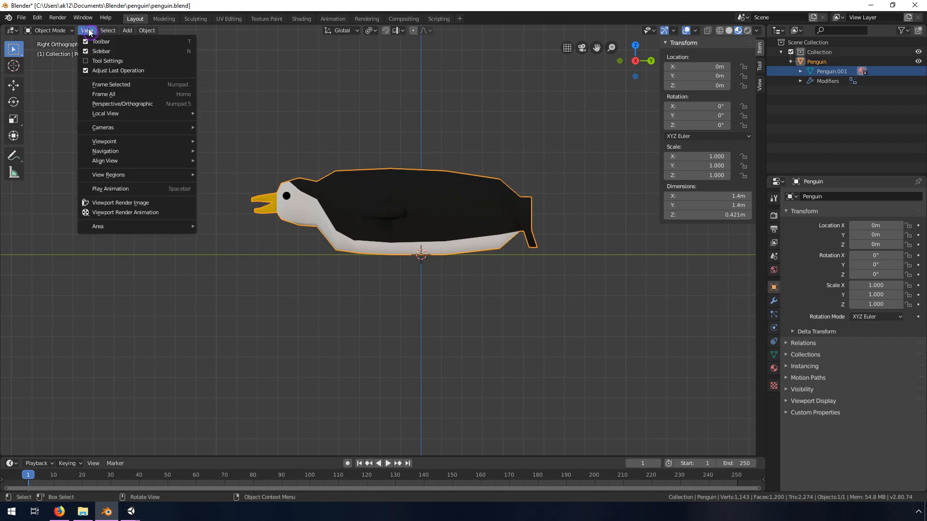
{"action": "mouse_move", "coordinate": [120, 144]}
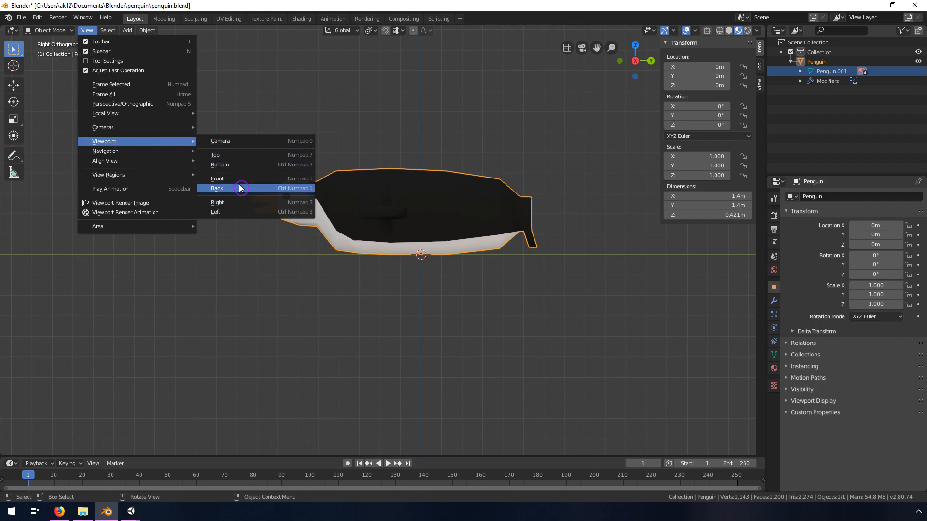
{"action": "left_click", "coordinate": [239, 204]}
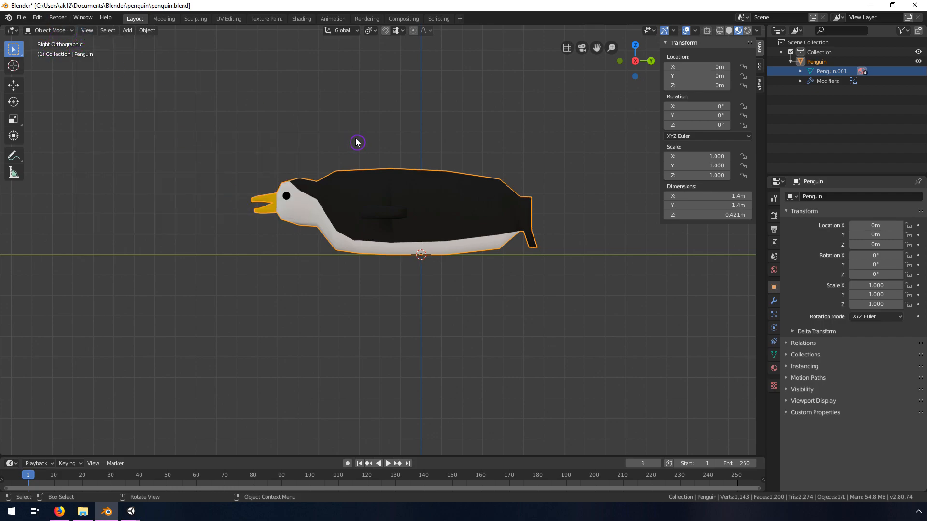
Toggle the right view to perspective and back to orthographic projection
{"action": "key", "text": "KP_5"}
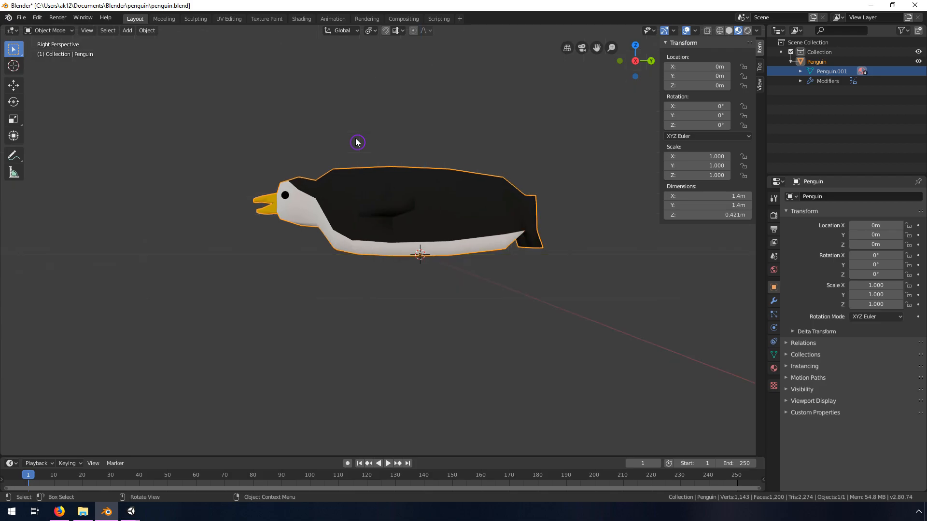
{"action": "key", "text": "KP_5"}
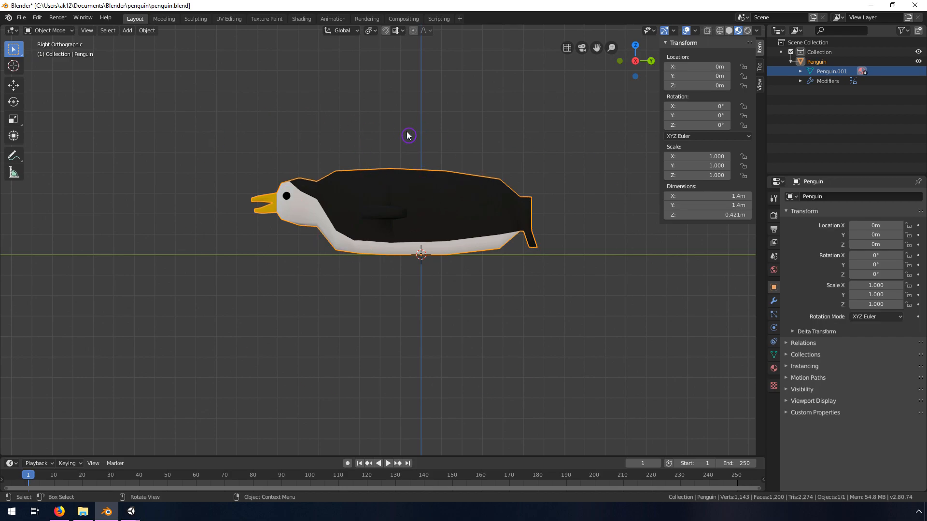
{"action": "left_click", "coordinate": [87, 30]}
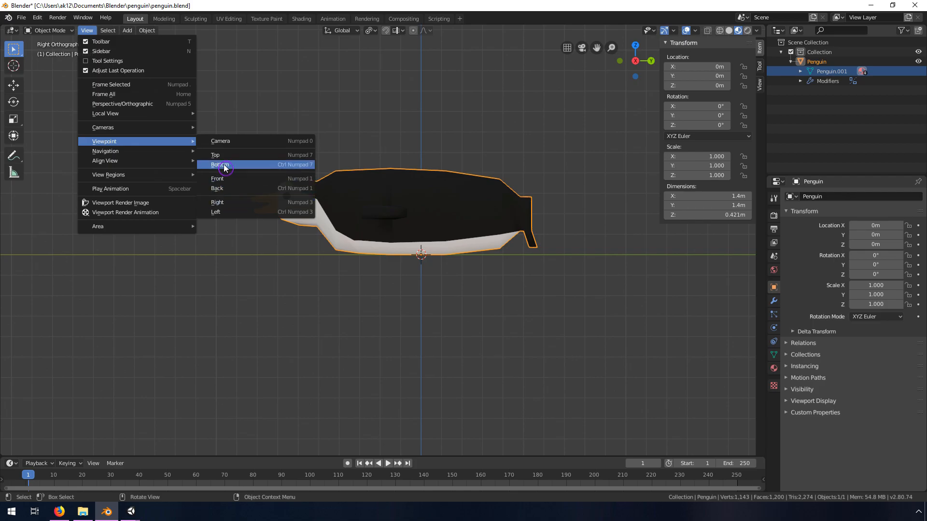
{"action": "left_click", "coordinate": [217, 203]}
Add a single-bone armature at the world origin beneath the penguin
{"action": "scroll", "coordinate": [449, 220], "scroll_direction": "up", "scroll_amount": 4}
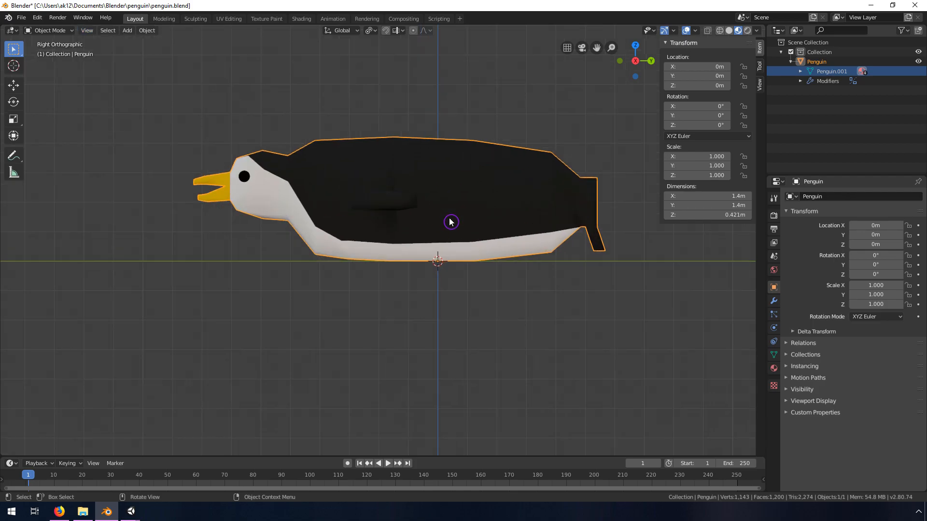
{"action": "scroll", "coordinate": [393, 241], "scroll_direction": "down", "scroll_amount": 2}
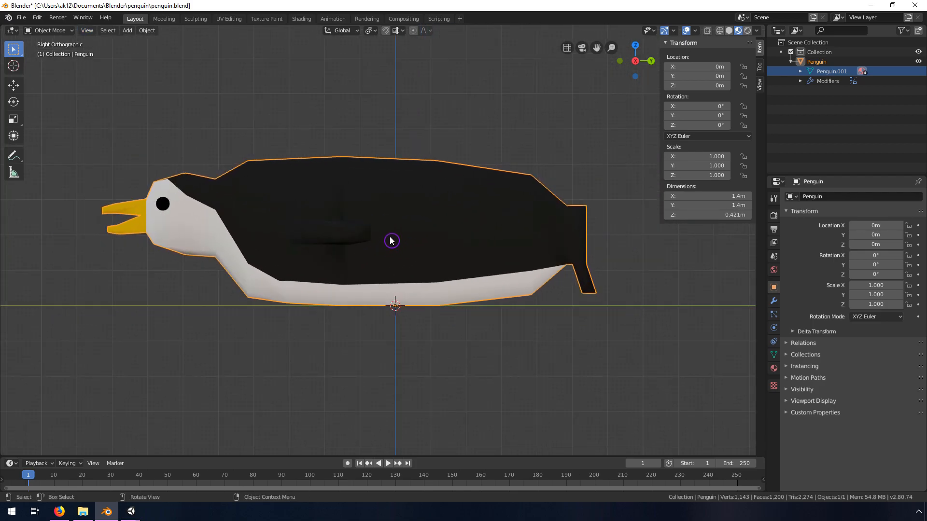
{"action": "key", "text": "shift+a"}
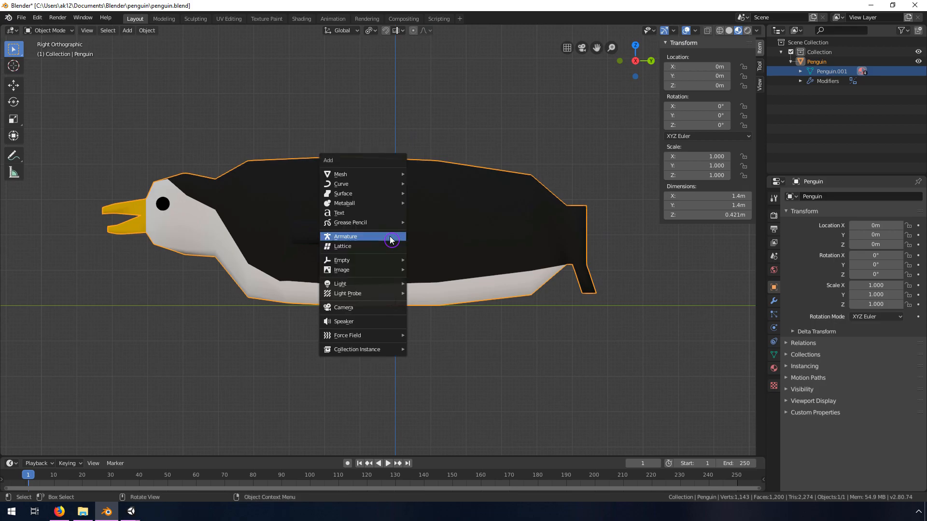
{"action": "mouse_move", "coordinate": [377, 184]}
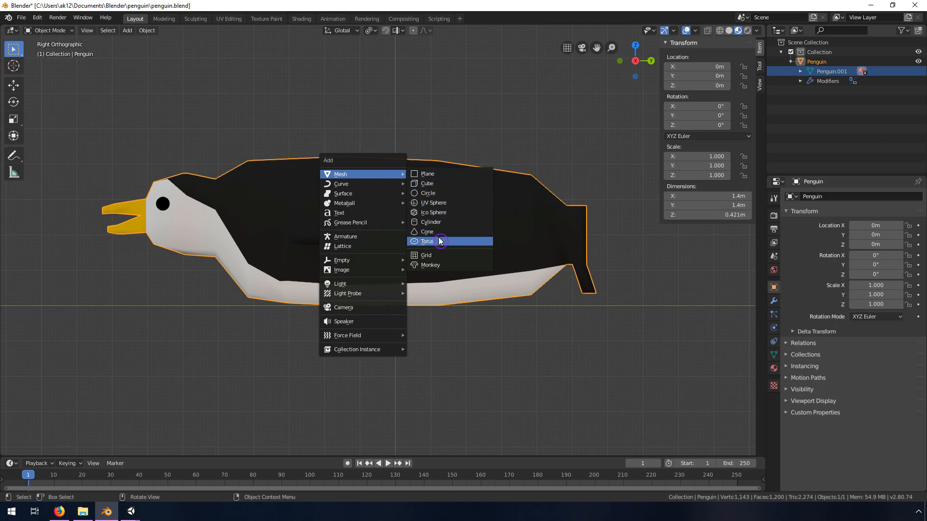
{"action": "left_click", "coordinate": [344, 236]}
{"action": "scroll", "coordinate": [420, 234], "scroll_direction": "down", "scroll_amount": 3}
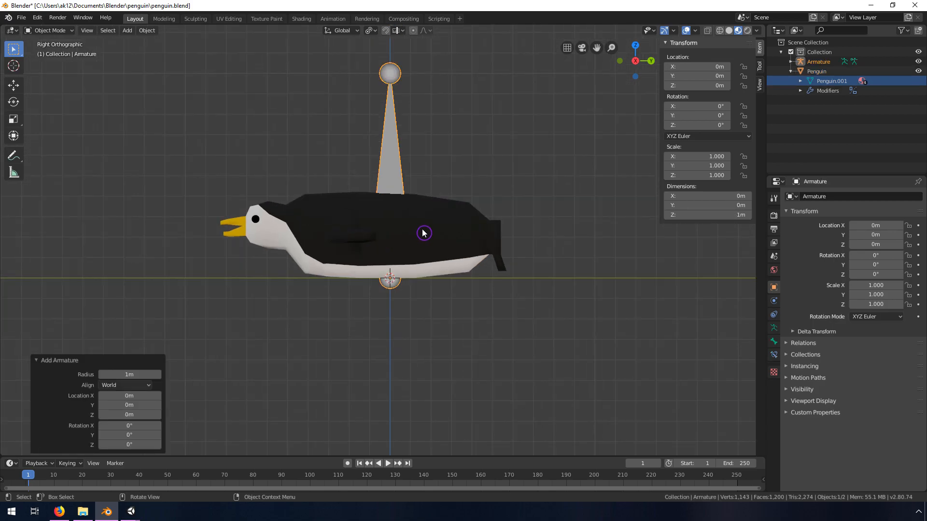
Set the armature's viewport display to draw in front of the mesh and show its bone axes
{"action": "scroll", "coordinate": [427, 222], "scroll_direction": "up", "scroll_amount": 2}
{"action": "scroll", "coordinate": [428, 216], "scroll_direction": "down", "scroll_amount": 2}
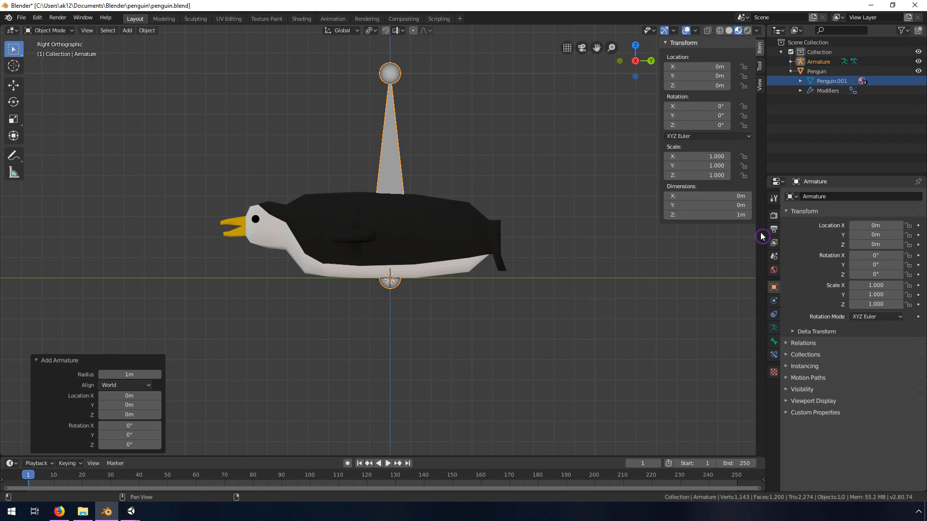
{"action": "left_click", "coordinate": [774, 332]}
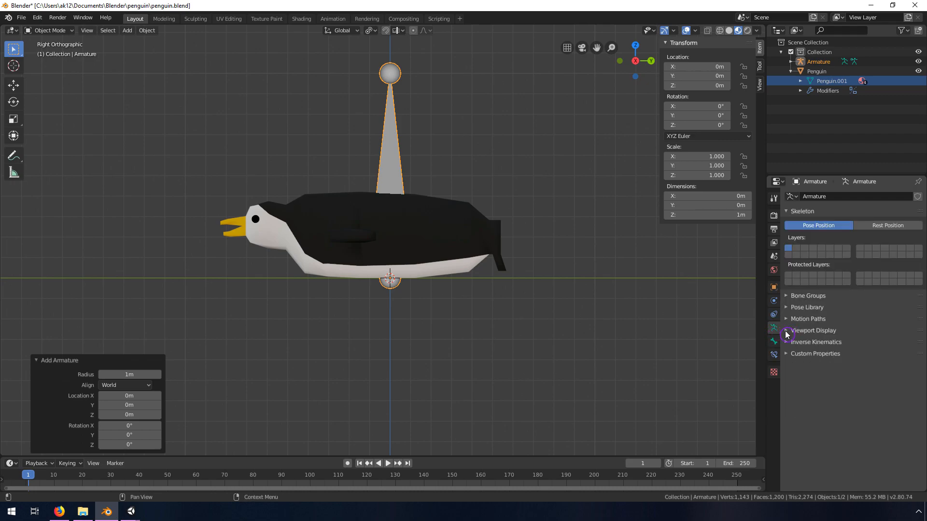
{"action": "left_click", "coordinate": [788, 332]}
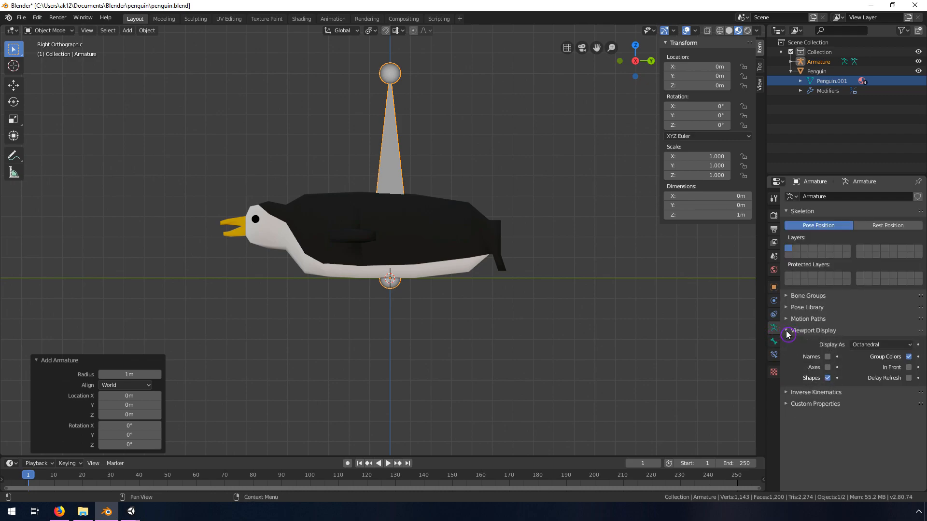
{"action": "left_click", "coordinate": [909, 368]}
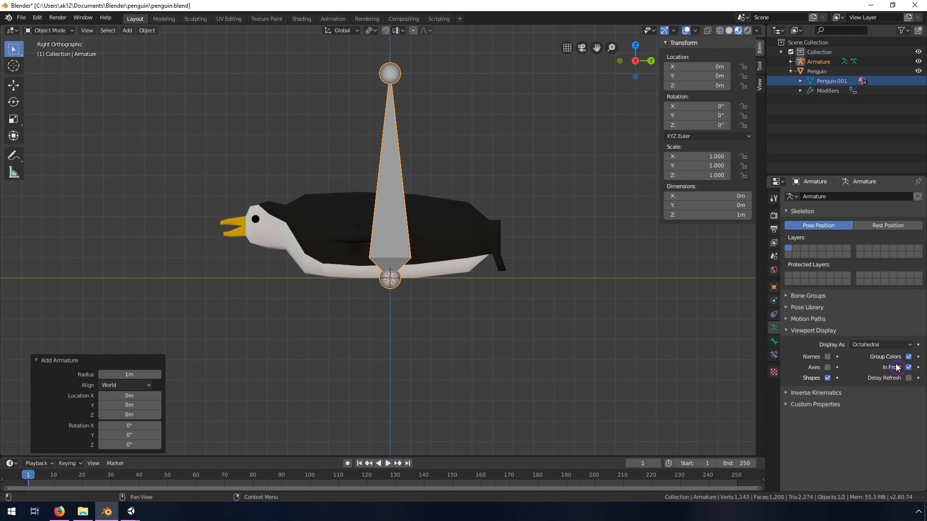
{"action": "left_click", "coordinate": [827, 368]}
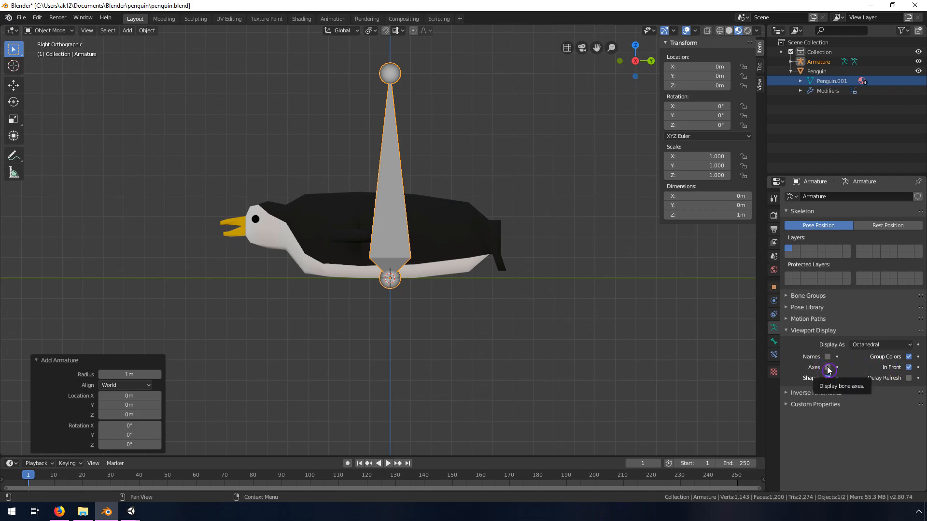
{"action": "left_click", "coordinate": [828, 368]}
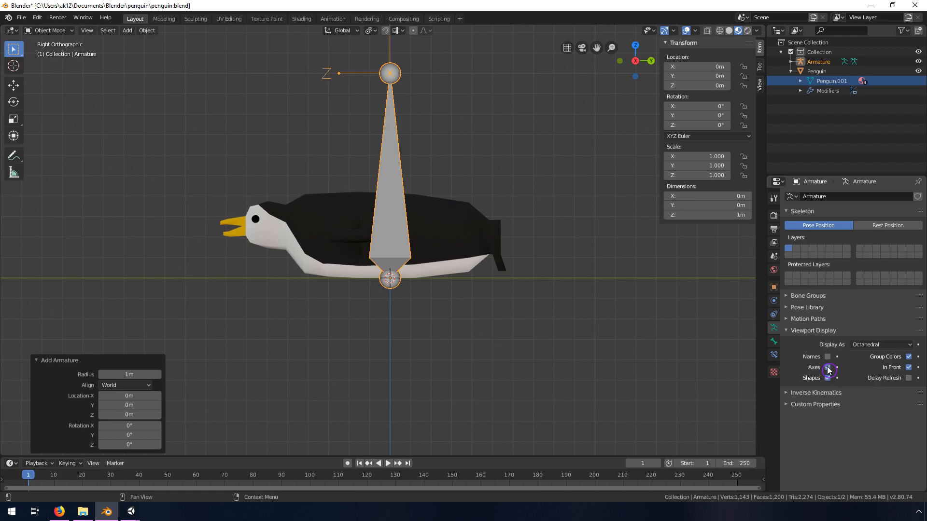
{"action": "scroll", "coordinate": [381, 93], "scroll_direction": "down", "scroll_amount": 1}
{"action": "scroll", "coordinate": [385, 92], "scroll_direction": "up", "scroll_amount": 2}
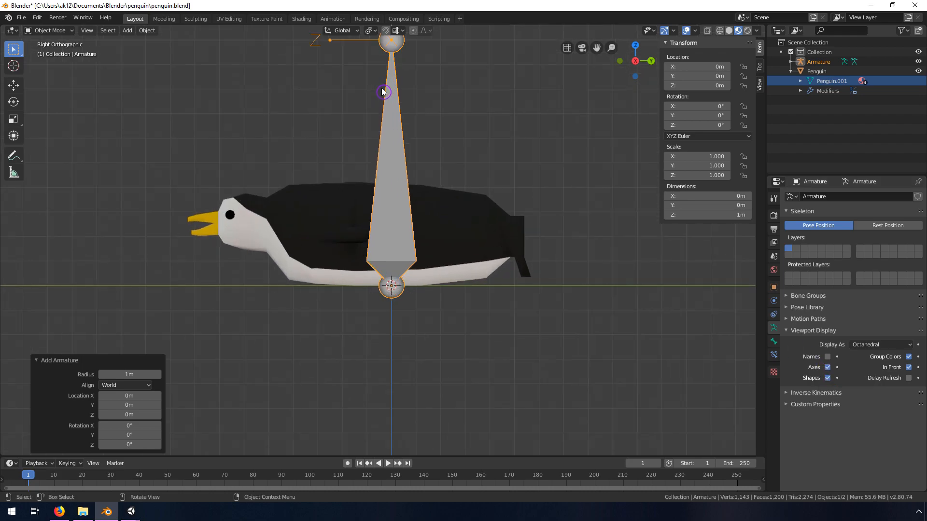
{"action": "middle_click_drag", "start_coordinate": [389, 118], "coordinate": [394, 178], "text": "shift"}
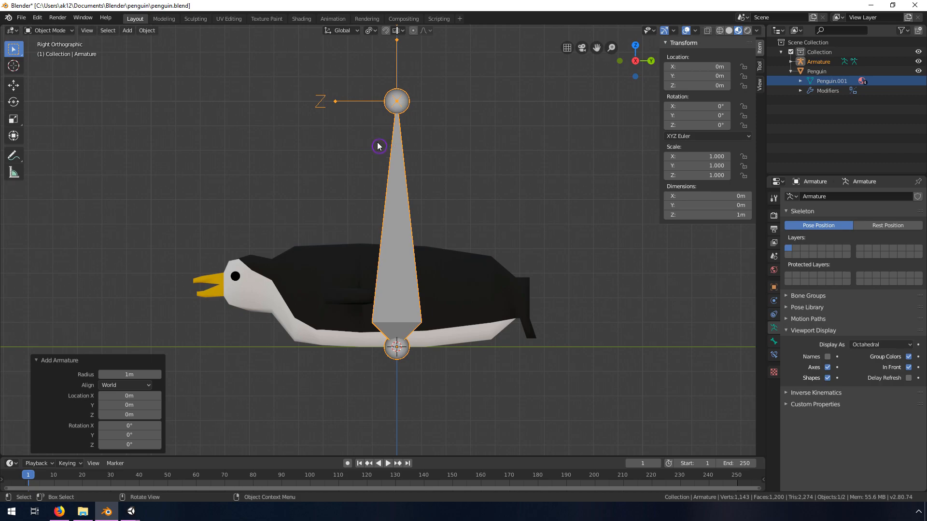
In Edit Mode, move the bone's tail 0.3 m along Y and -1 m along Z, laying it flat toward the penguin's tail
{"action": "scroll", "coordinate": [400, 222], "scroll_direction": "up", "scroll_amount": 3}
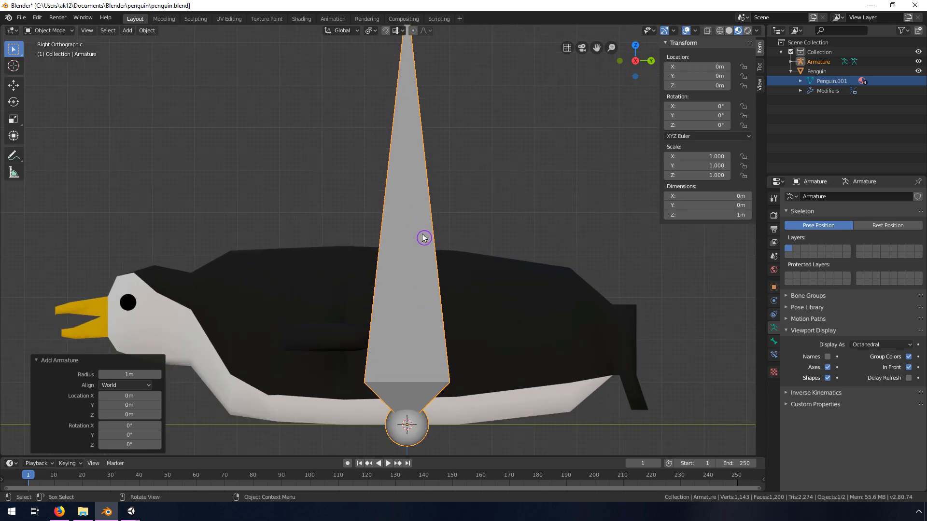
{"action": "scroll", "coordinate": [422, 238], "scroll_direction": "down", "scroll_amount": 3}
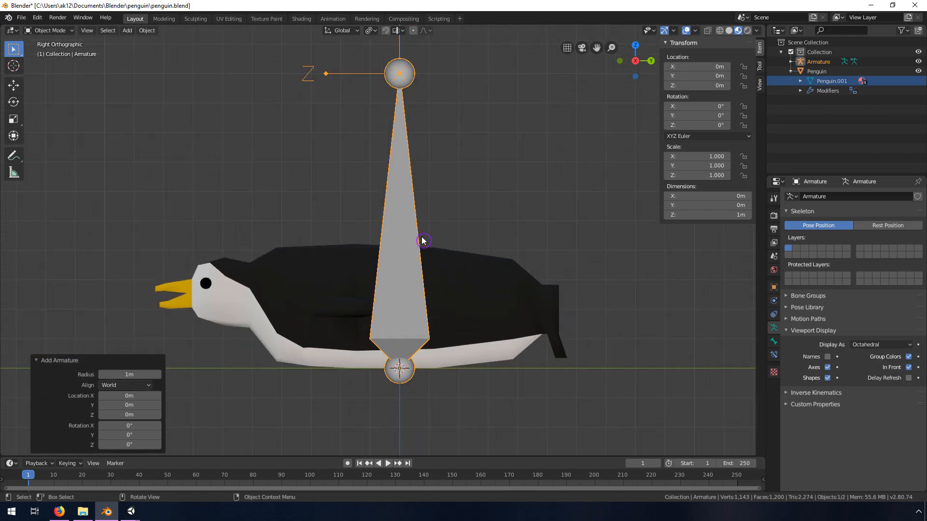
{"action": "scroll", "coordinate": [425, 280], "scroll_direction": "down", "scroll_amount": 1}
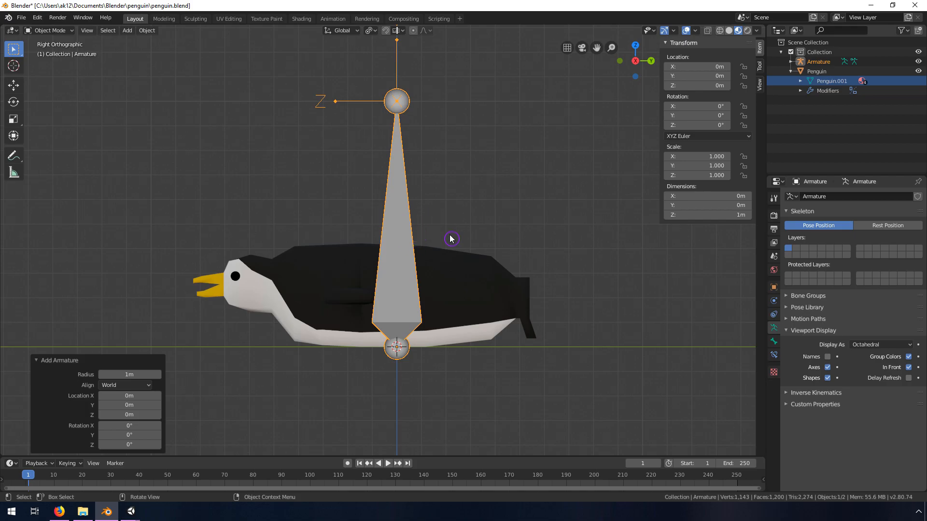
{"action": "key", "text": "Tab"}
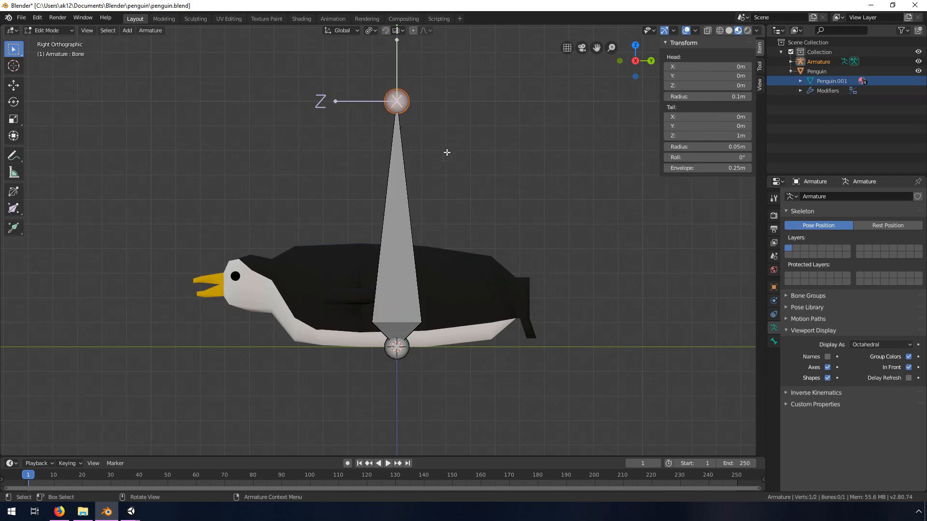
{"action": "scroll", "coordinate": [407, 109], "scroll_direction": "down", "scroll_amount": 1}
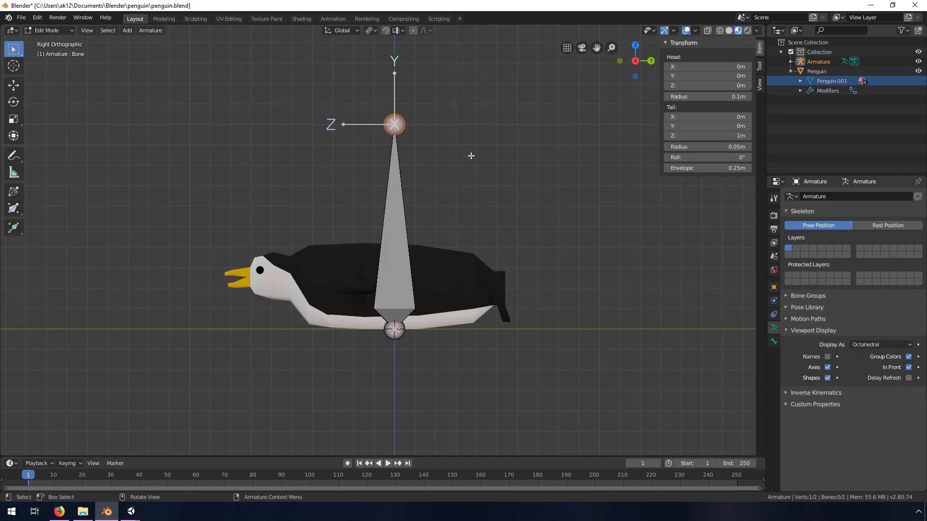
{"action": "scroll", "coordinate": [471, 156], "scroll_direction": "up", "scroll_amount": 2}
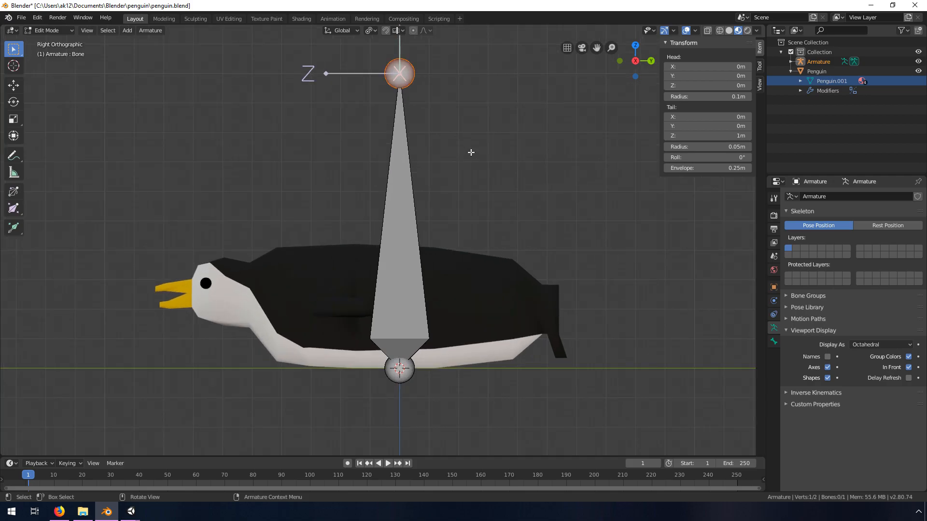
{"action": "key", "text": "g"}
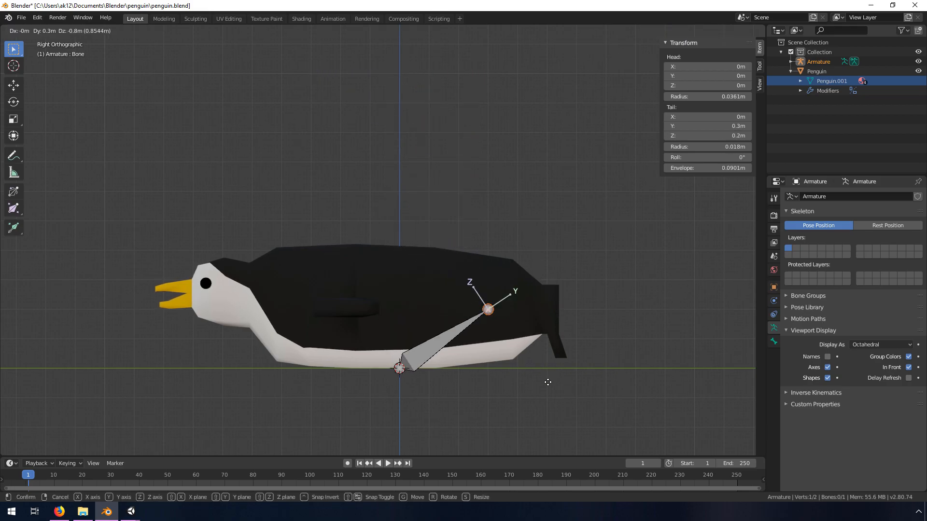
{"action": "left_click", "coordinate": [563, 448]}
{"action": "scroll", "coordinate": [512, 370], "scroll_direction": "up", "scroll_amount": 3}
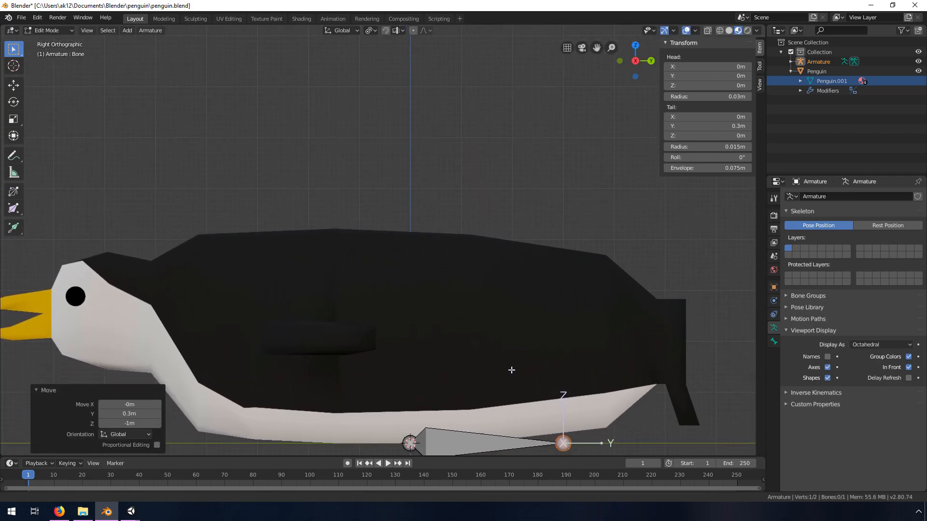
{"action": "middle_click_drag", "start_coordinate": [512, 370], "coordinate": [473, 237], "text": "shift"}
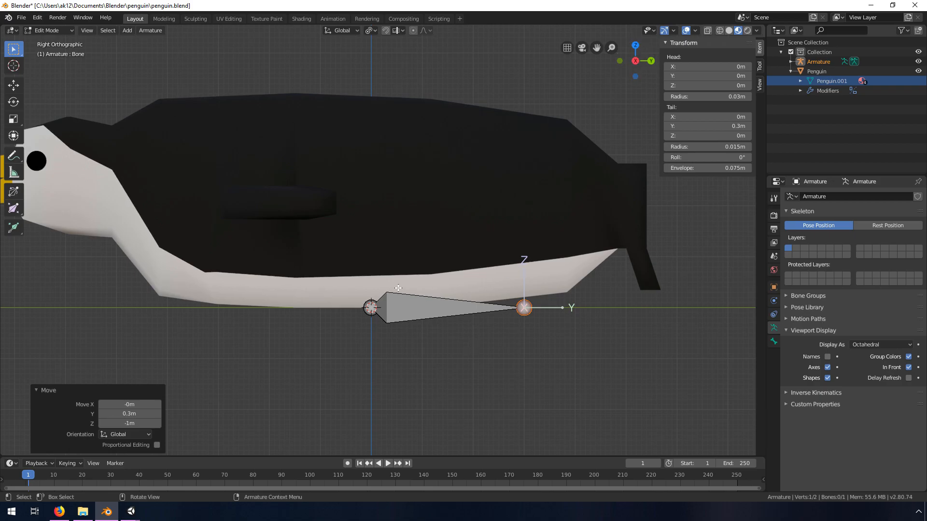
Select the entire bone along the penguin's belly in a perspective view
{"action": "mouse_move", "coordinate": [401, 315]}
{"action": "middle_mouse_down"}
{"action": "mouse_move", "coordinate": [435, 325]}
{"action": "mouse_move", "coordinate": [404, 331]}
{"action": "middle_mouse_up"}
{"action": "scroll", "coordinate": [423, 309], "scroll_direction": "down", "scroll_amount": 3}
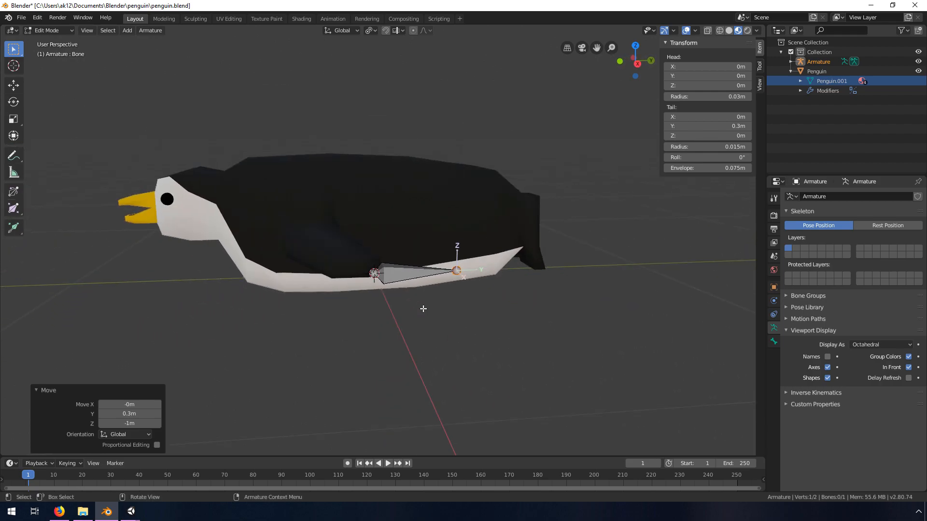
{"action": "left_click", "coordinate": [398, 275]}
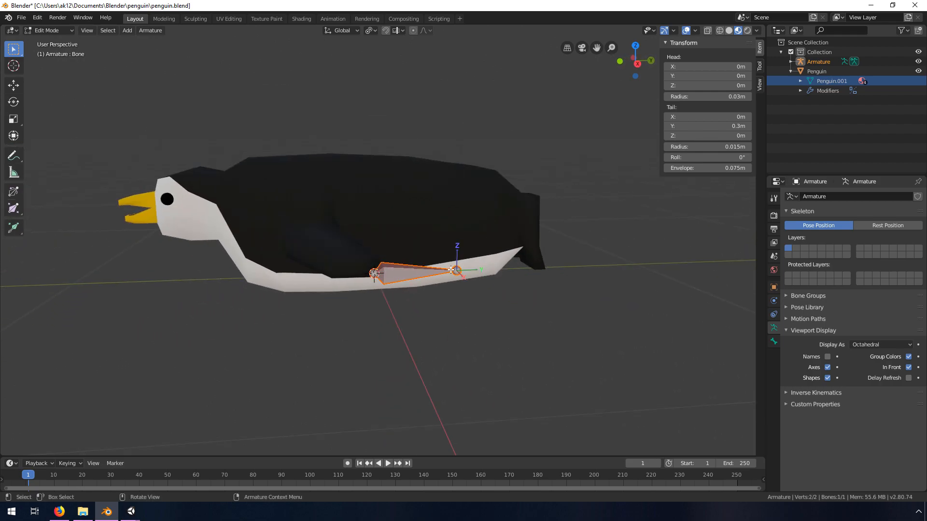
{"action": "scroll", "coordinate": [449, 270], "scroll_direction": "up", "scroll_amount": 2}
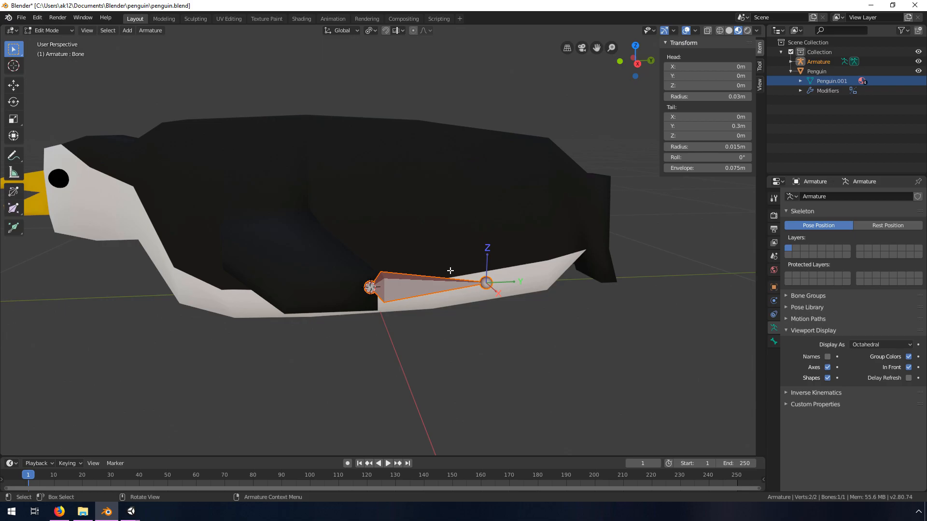
Show the armature's bone names in the viewport and rename its single bone to Root
{"action": "left_click", "coordinate": [828, 358]}
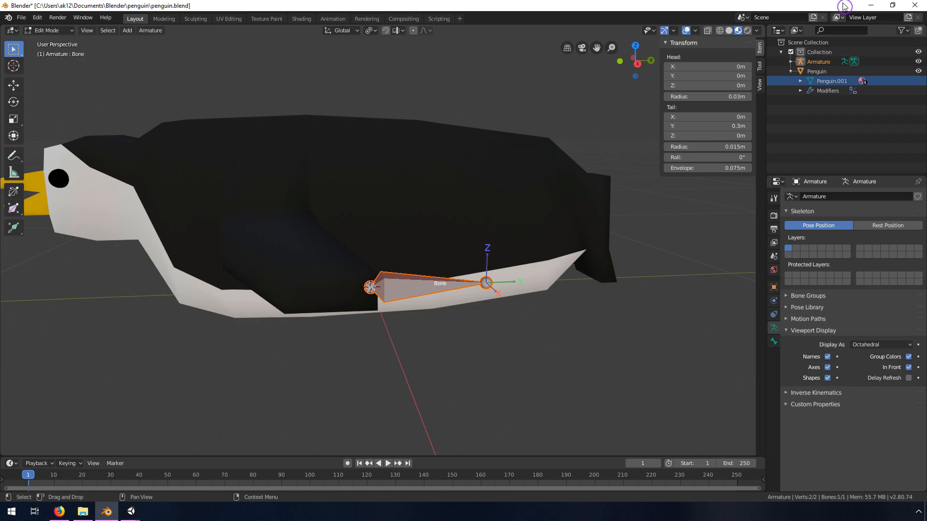
{"action": "left_click", "coordinate": [792, 62]}
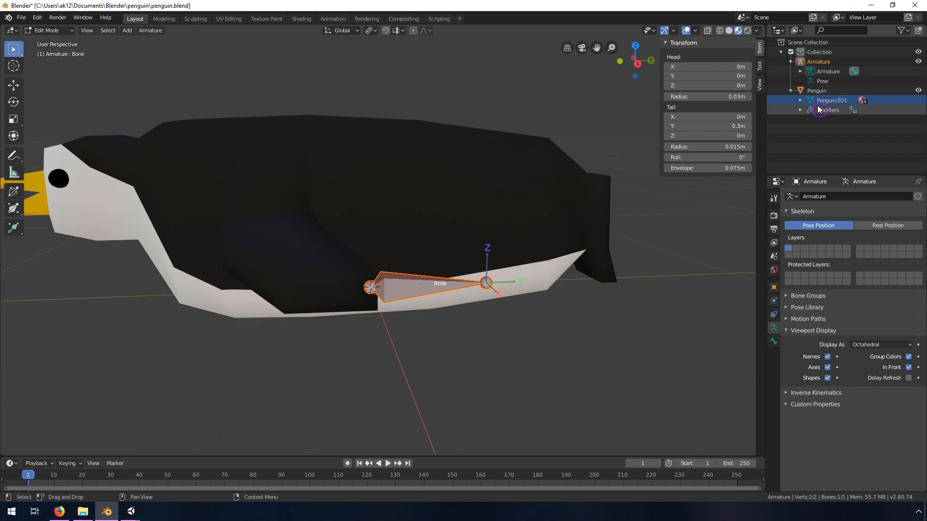
{"action": "left_click", "coordinate": [790, 92]}
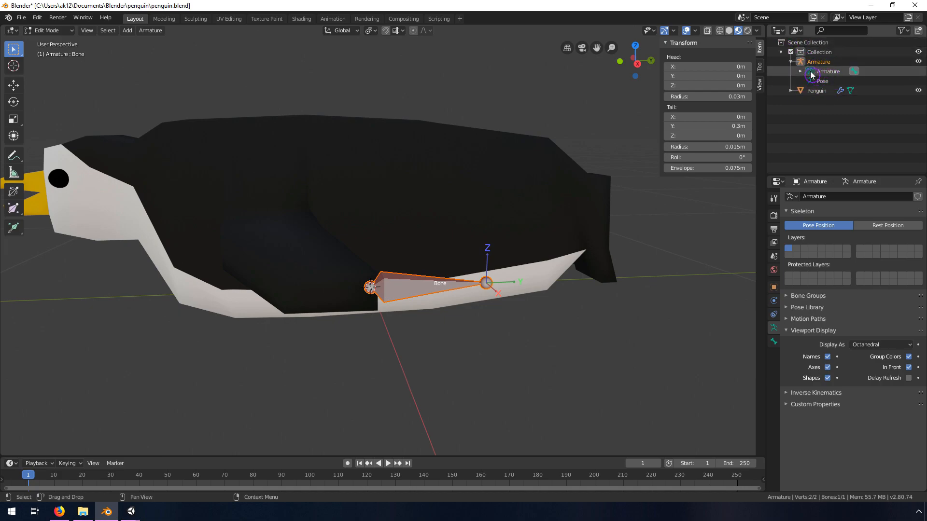
{"action": "left_click", "coordinate": [800, 74]}
{"action": "left_click", "coordinate": [837, 81]}
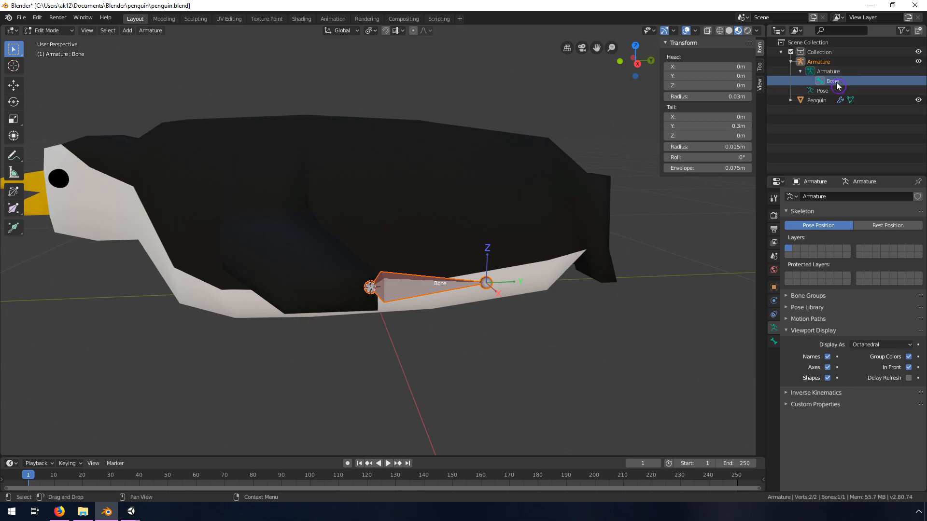
{"action": "double_click", "coordinate": [833, 81]}
{"action": "type", "text": "Root"}
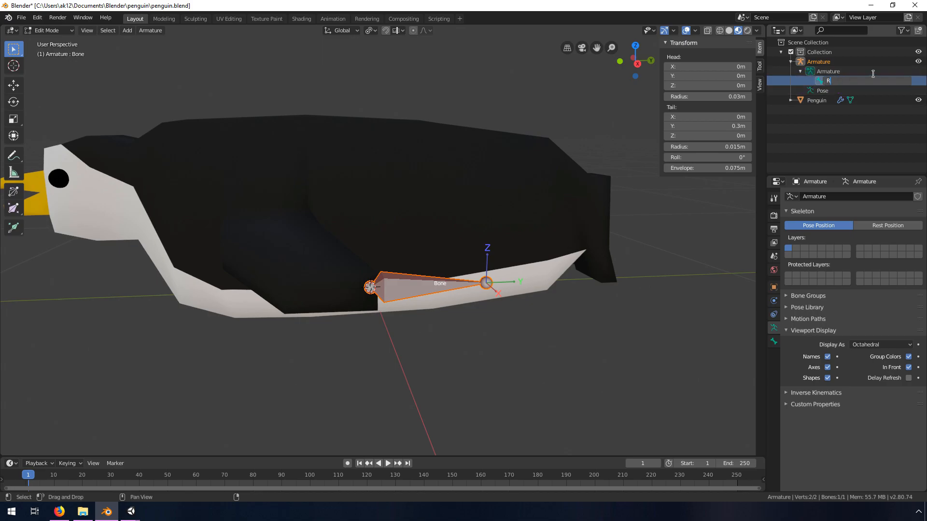
{"action": "key", "text": "Return"}
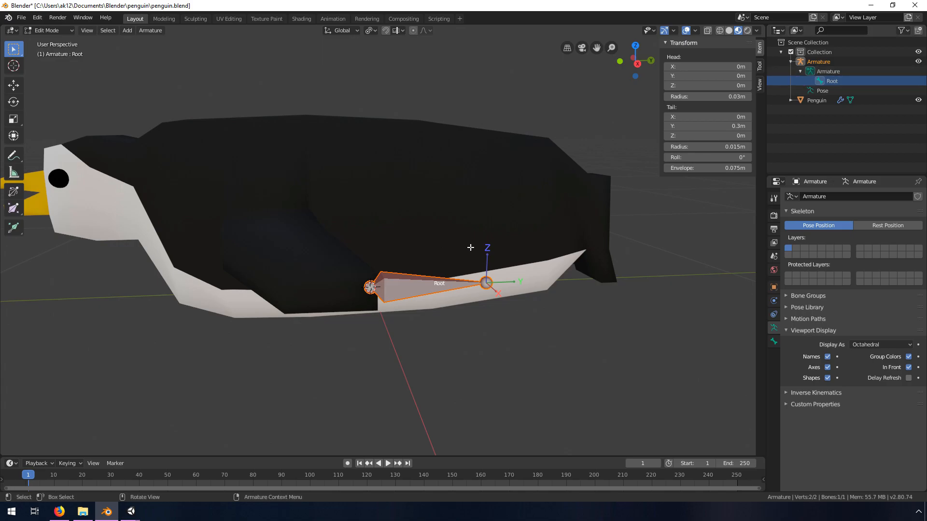
In top view, duplicate the Root bone and place the copy over the penguin's +X leg, offset about 0.098 m in X and 0.196 m in Y
{"action": "middle_click_drag", "start_coordinate": [437, 295], "coordinate": [332, 298]}
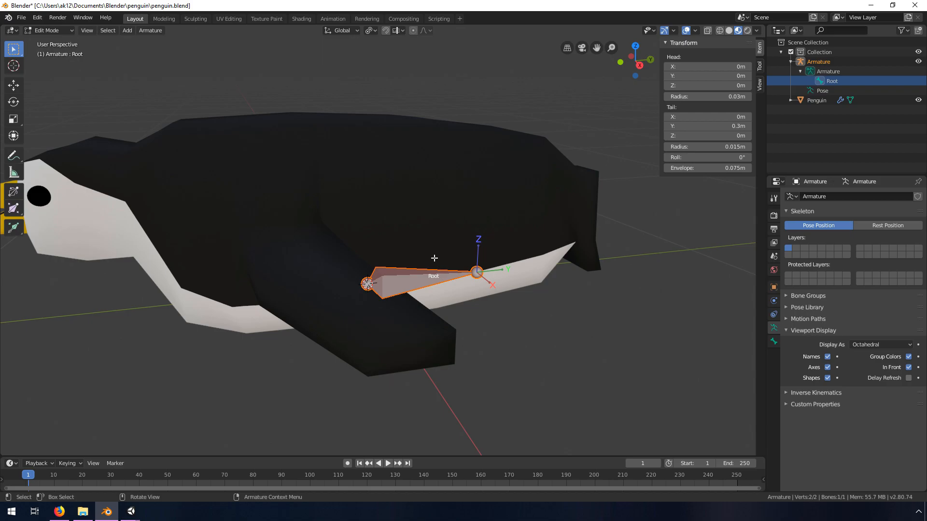
{"action": "key", "text": "KP_7"}
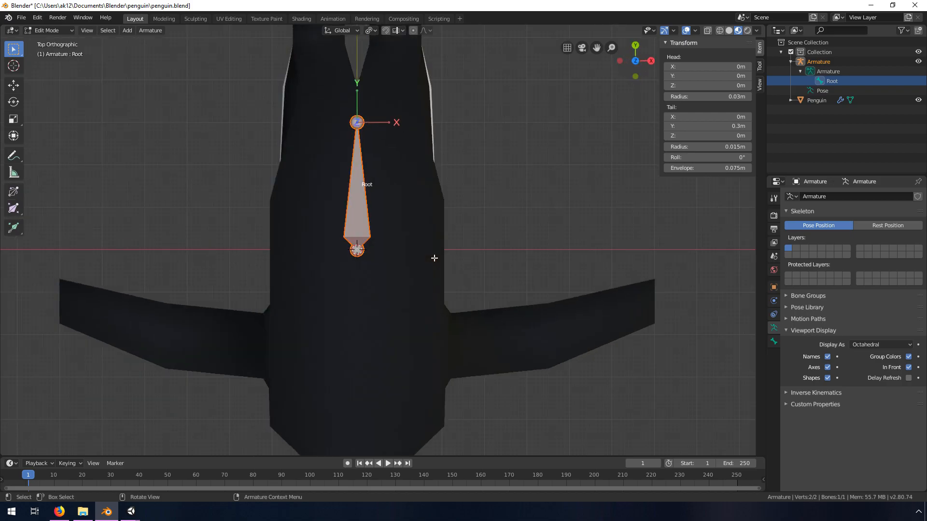
{"action": "scroll", "coordinate": [435, 258], "scroll_direction": "down", "scroll_amount": 3}
{"action": "scroll", "coordinate": [430, 227], "scroll_direction": "down", "scroll_amount": 3, "text": "shift"}
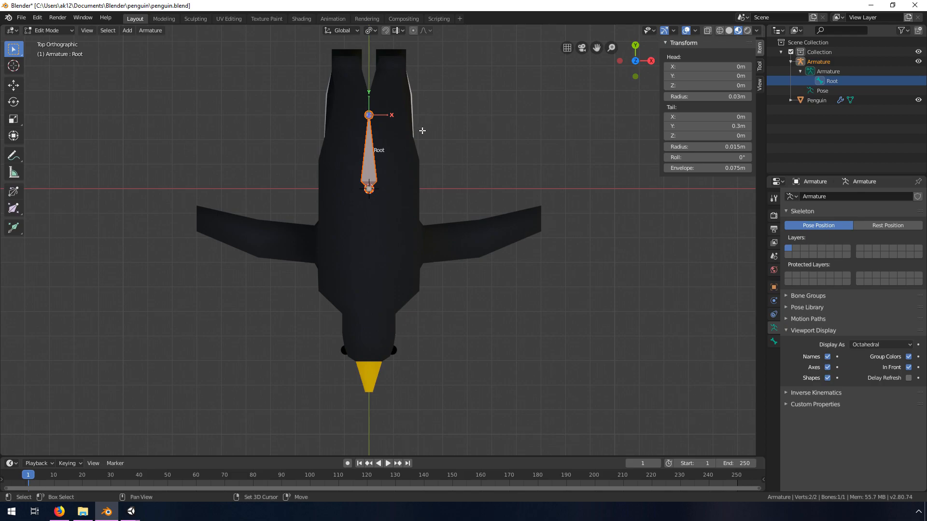
{"action": "key", "text": "shift+d"}
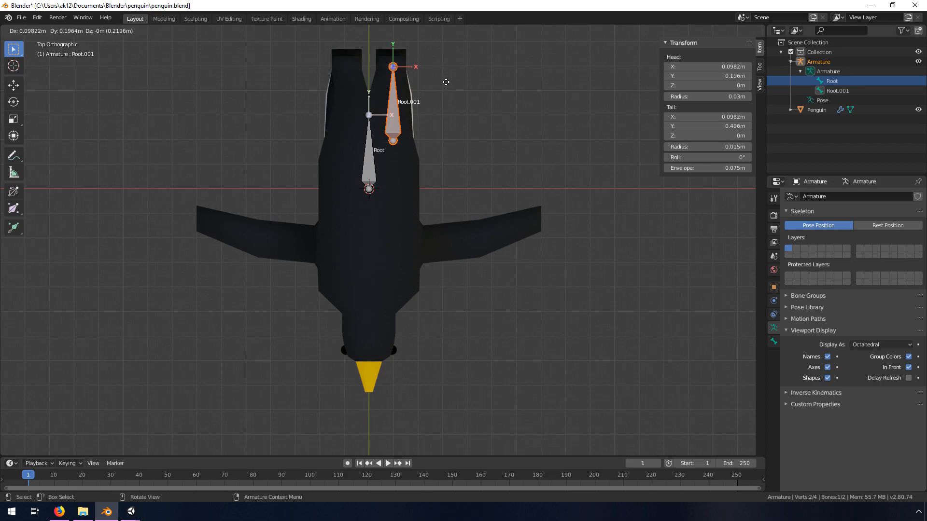
{"action": "left_click", "coordinate": [446, 83]}
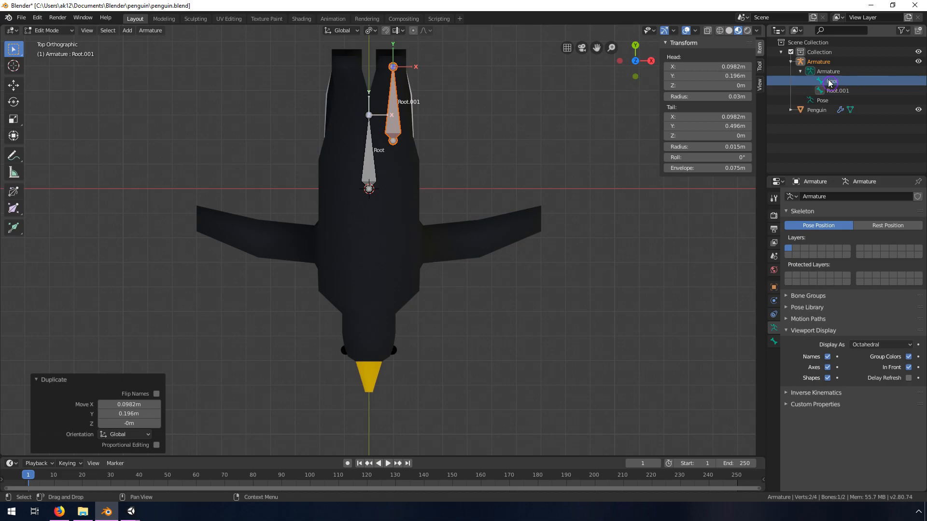
Rename the duplicated bone as Leg.001_L
{"action": "left_click", "coordinate": [839, 91]}
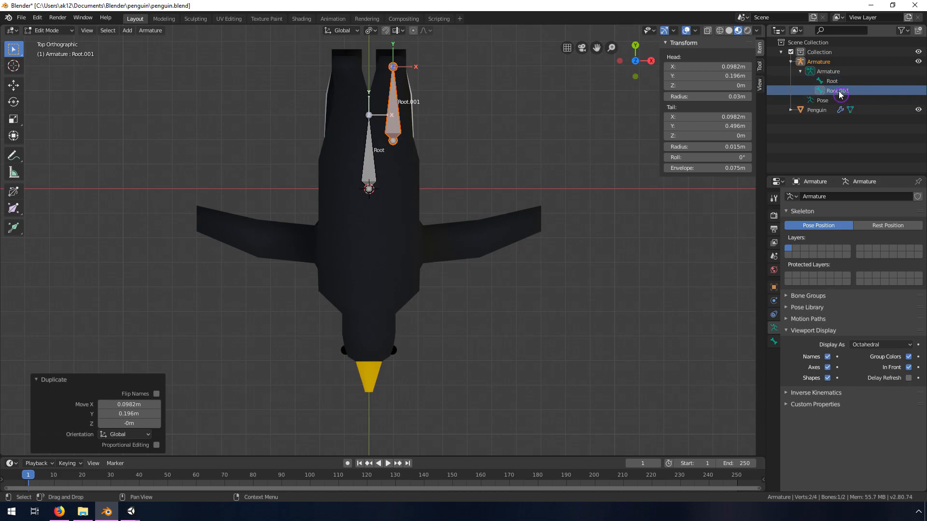
{"action": "double_click", "coordinate": [847, 91]}
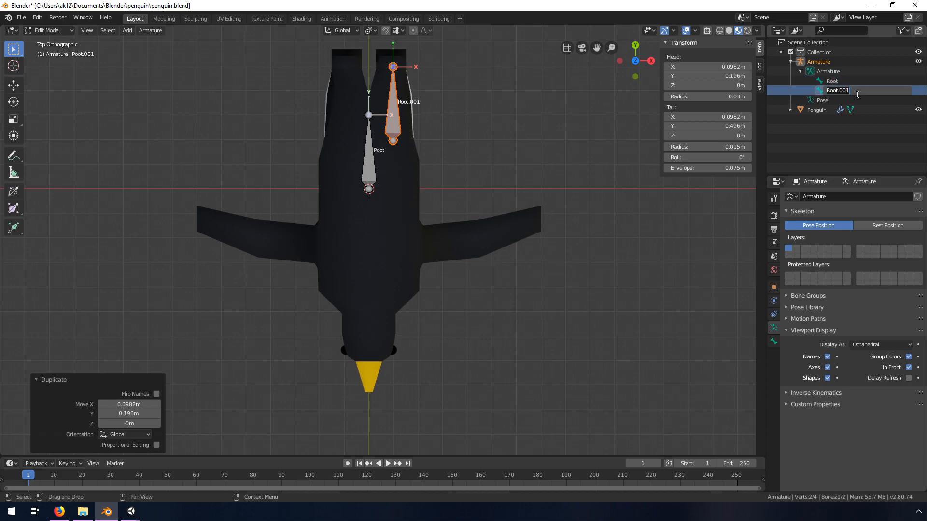
{"action": "type", "text": "Leg.001 "}
{"action": "type", "text": "L"}
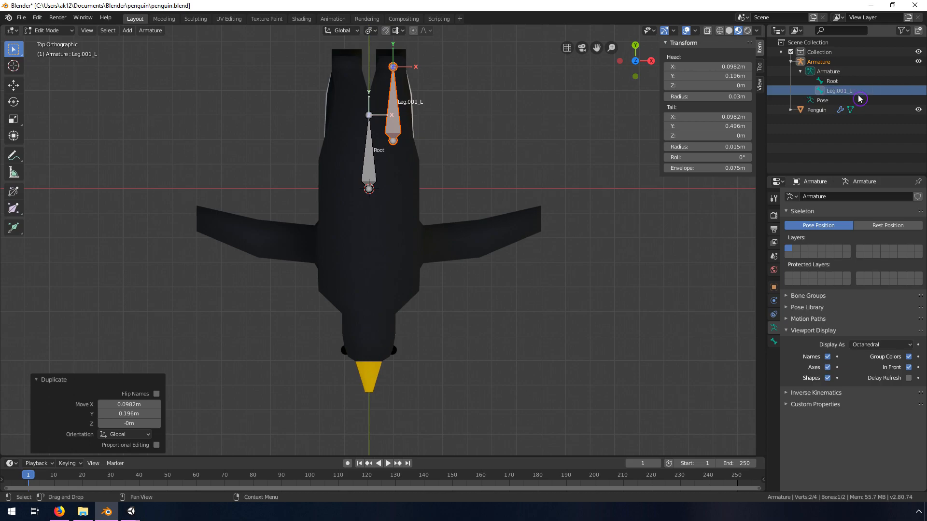
{"action": "key", "text": "Return"}
Shorten Leg.001_L by moving its tail about -0.1 m along Y, and extrude a second bone about 0.138 m along Y from that tail
{"action": "left_click", "coordinate": [393, 66]}
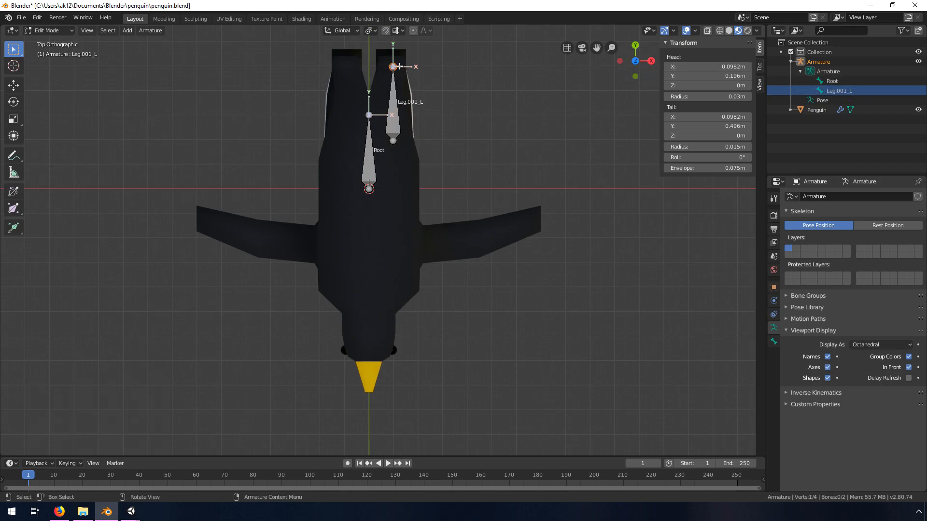
{"action": "left_click_drag", "start_coordinate": [403, 68], "coordinate": [403, 91]}
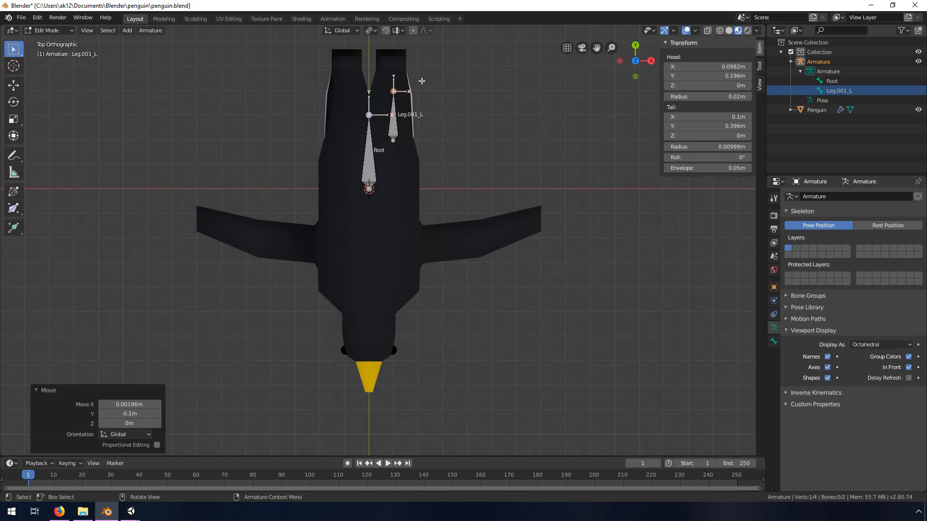
{"action": "key", "text": "e"}
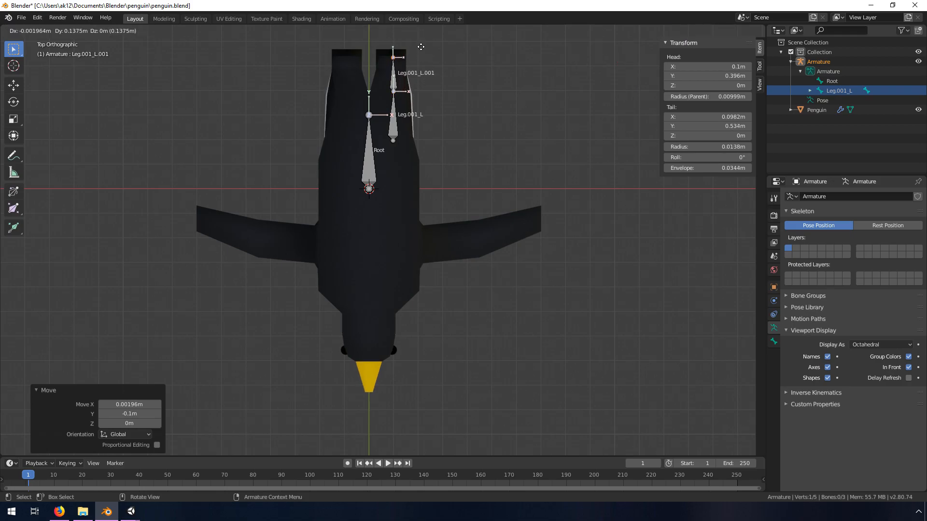
{"action": "left_click", "coordinate": [420, 42]}
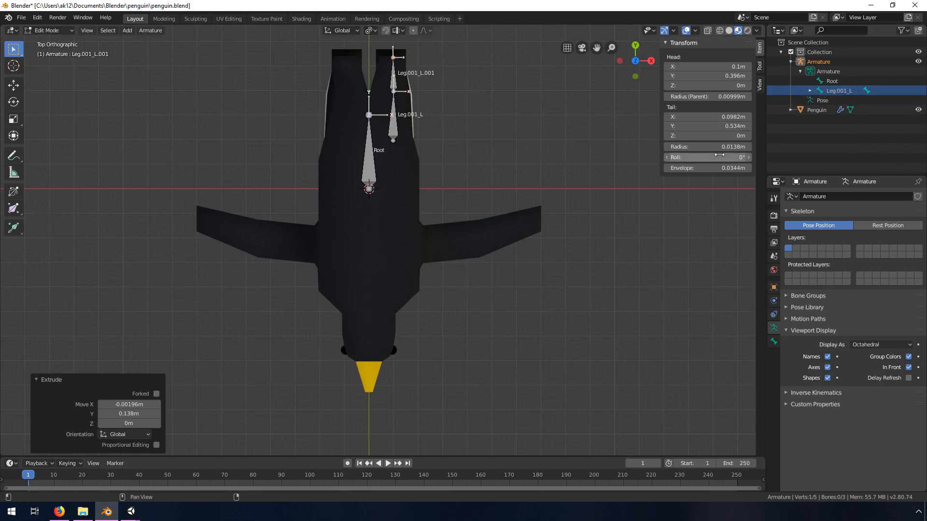
Rename the bone extruded from Leg.001_L as Leg.002_L
{"action": "left_click", "coordinate": [810, 91]}
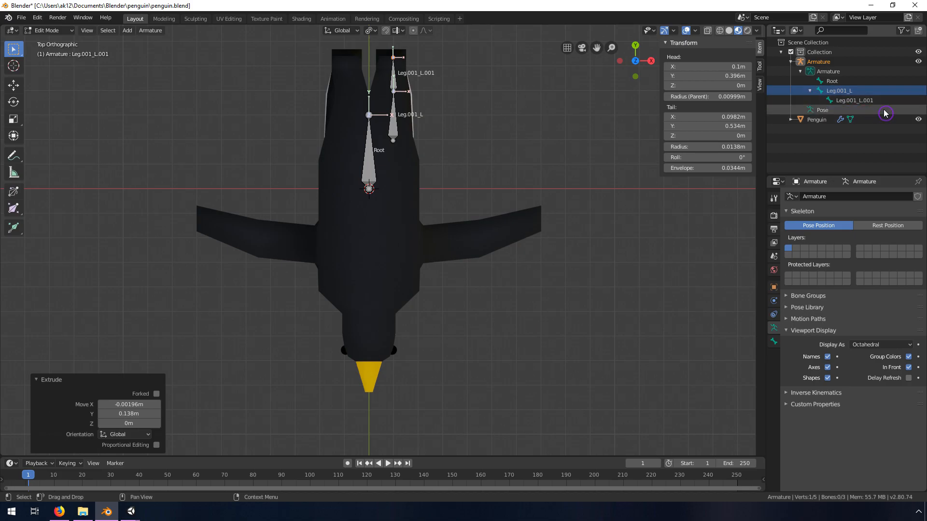
{"action": "left_click", "coordinate": [882, 101]}
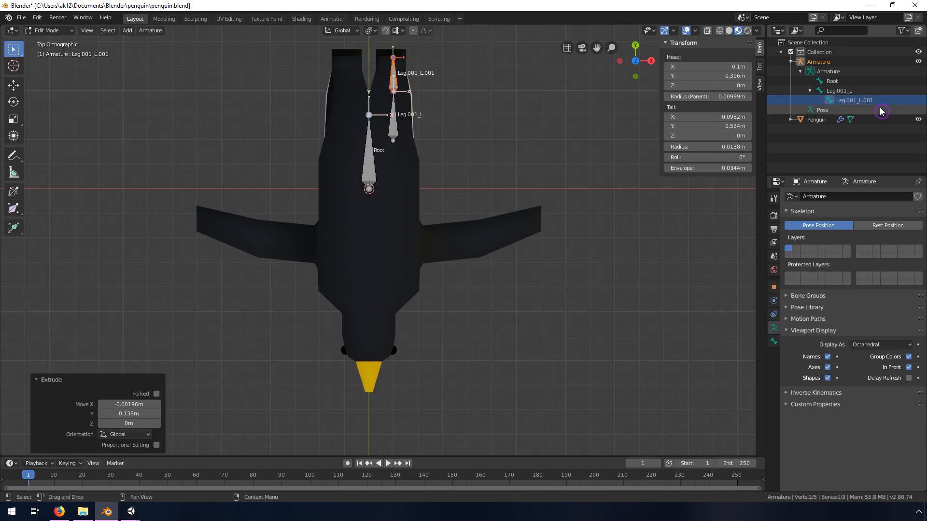
{"action": "double_click", "coordinate": [865, 101]}
{"action": "left_click", "coordinate": [880, 101]}
{"action": "left_click_drag", "start_coordinate": [871, 100], "coordinate": [861, 100]}
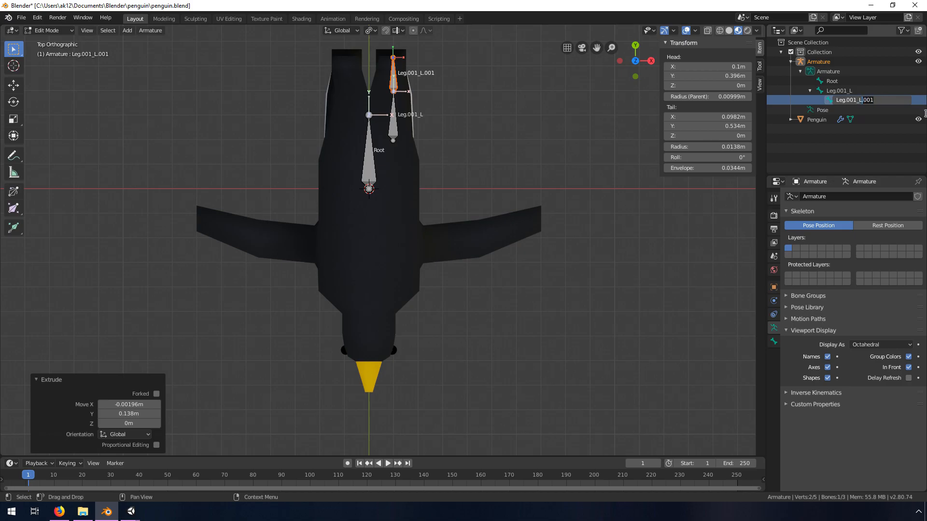
{"action": "key", "text": "BackSpace"}
{"action": "key", "text": "Return"}
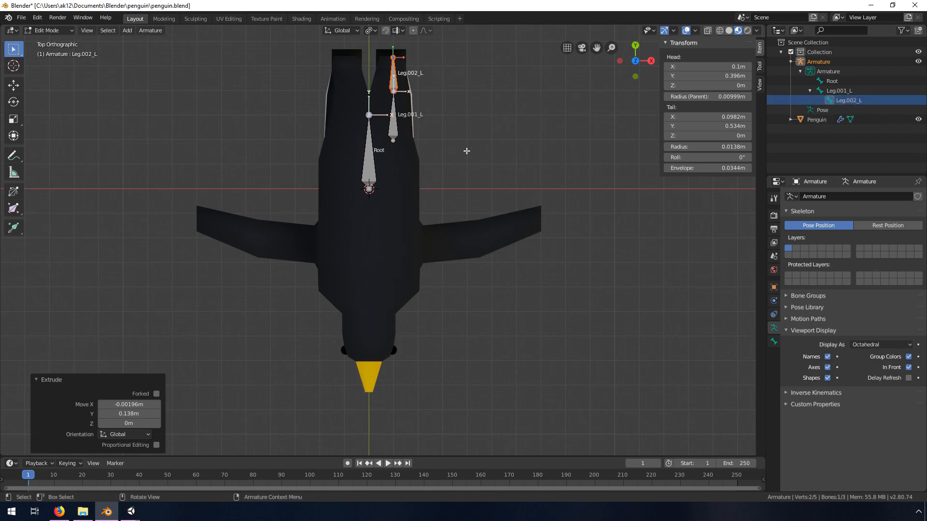
Parent the Leg.001_L bone to the Root bone with Keep Offset
{"action": "left_click", "coordinate": [372, 172]}
{"action": "left_click", "coordinate": [393, 127]}
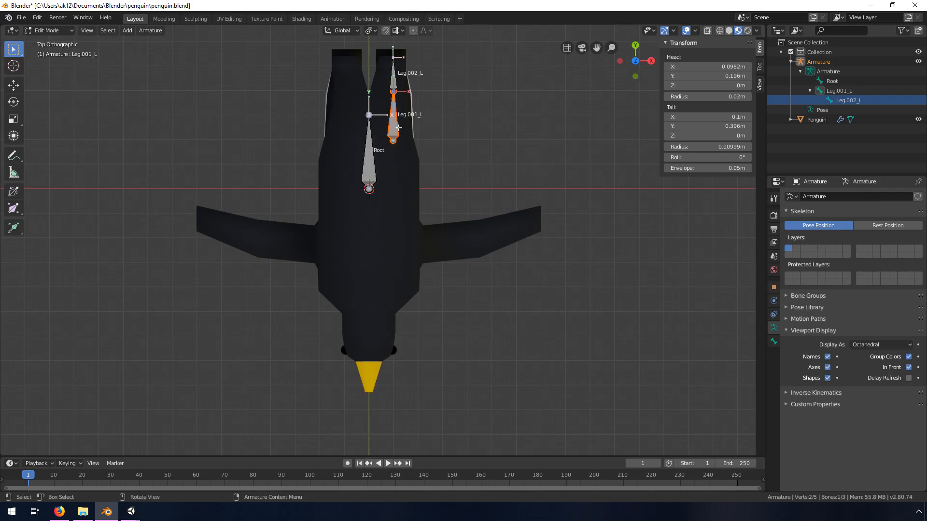
{"action": "scroll", "coordinate": [408, 145], "scroll_direction": "up", "scroll_amount": 3}
{"action": "middle_click_drag", "start_coordinate": [404, 145], "coordinate": [397, 313], "text": "shift"}
{"action": "scroll", "coordinate": [399, 276], "scroll_direction": "up", "scroll_amount": 3}
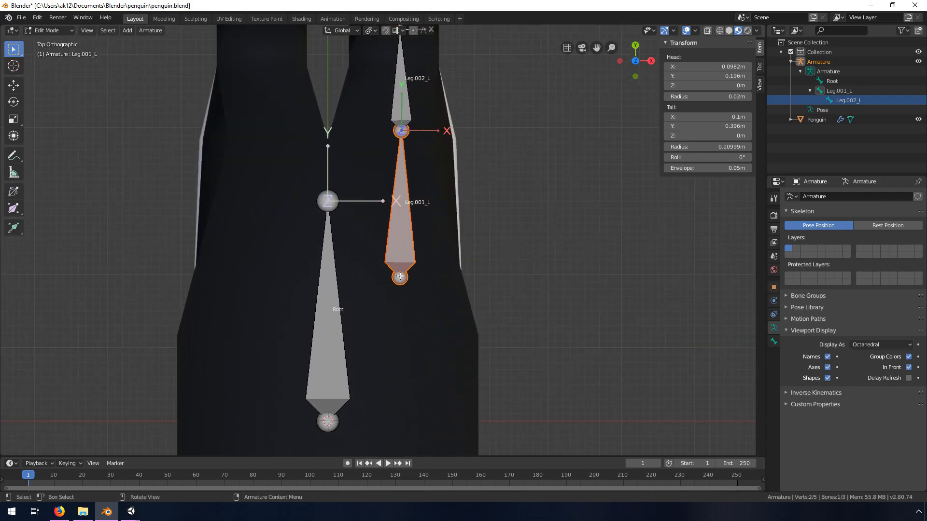
{"action": "scroll", "coordinate": [378, 326], "scroll_direction": "down", "scroll_amount": 2}
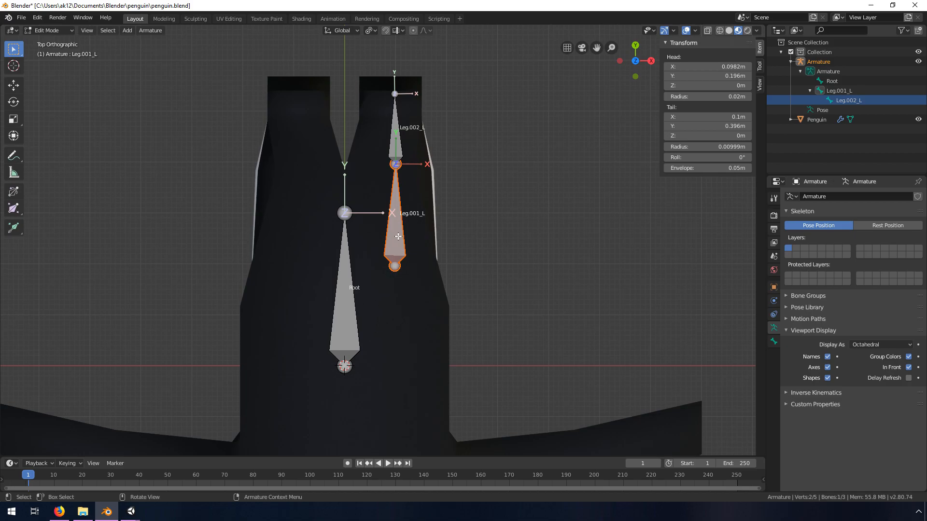
{"action": "left_click", "coordinate": [342, 335], "text": "shift"}
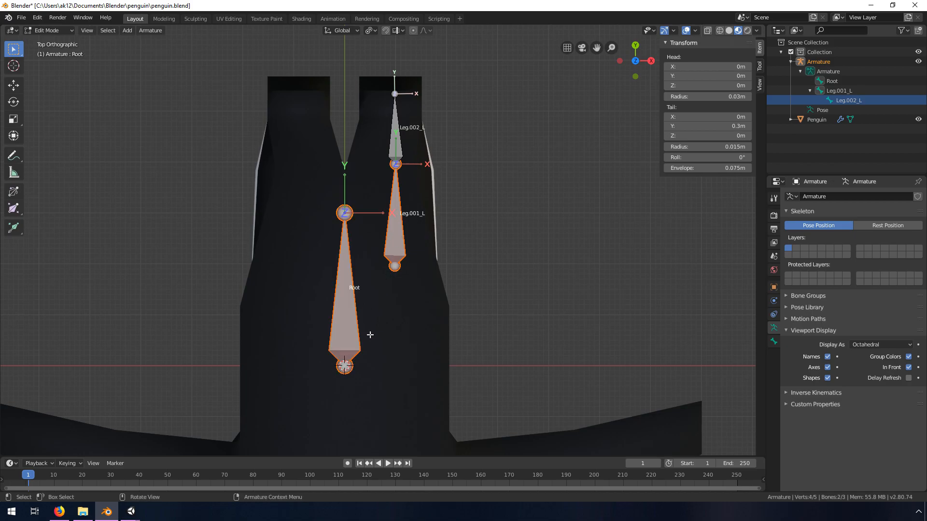
{"action": "key", "text": "ctrl+p"}
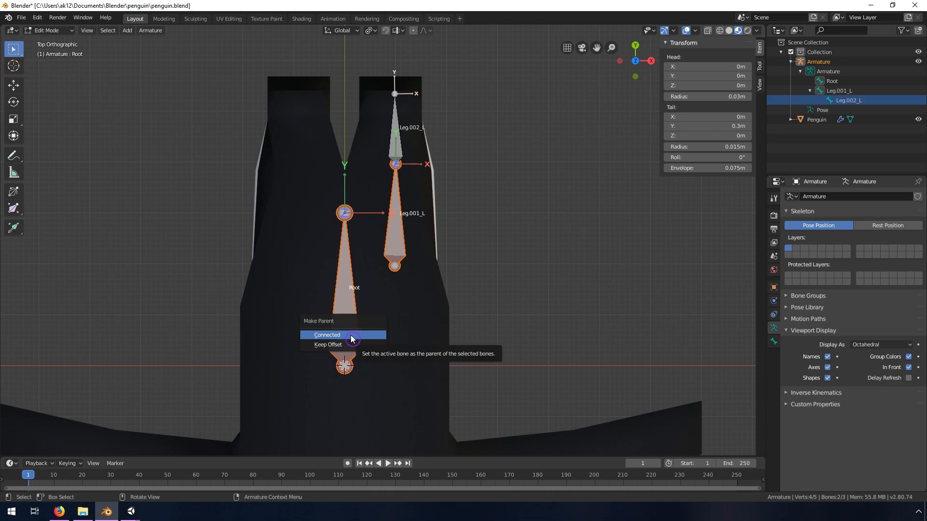
{"action": "left_click", "coordinate": [326, 345]}
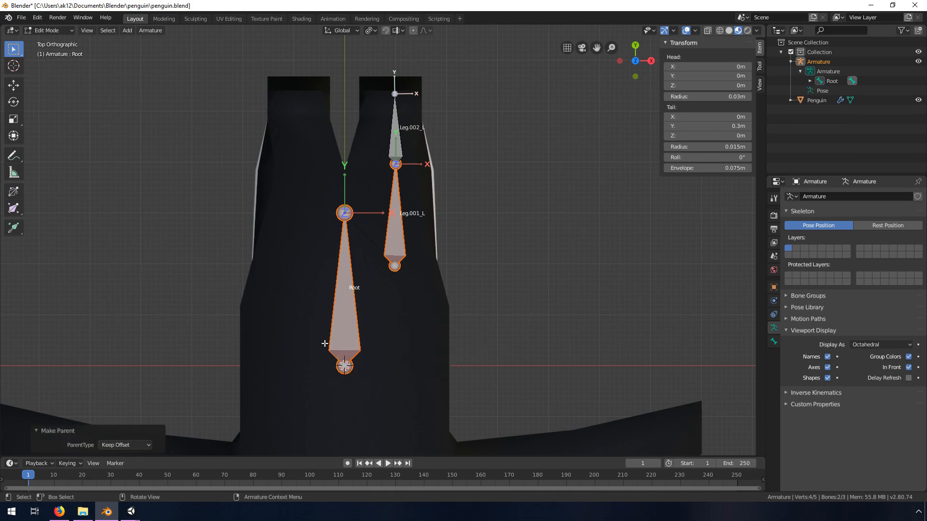
Raise the Leg.001_L and Leg.002_L bones together about 0.211 m along Z into the penguin's body
{"action": "scroll", "coordinate": [427, 270], "scroll_direction": "up", "scroll_amount": 8}
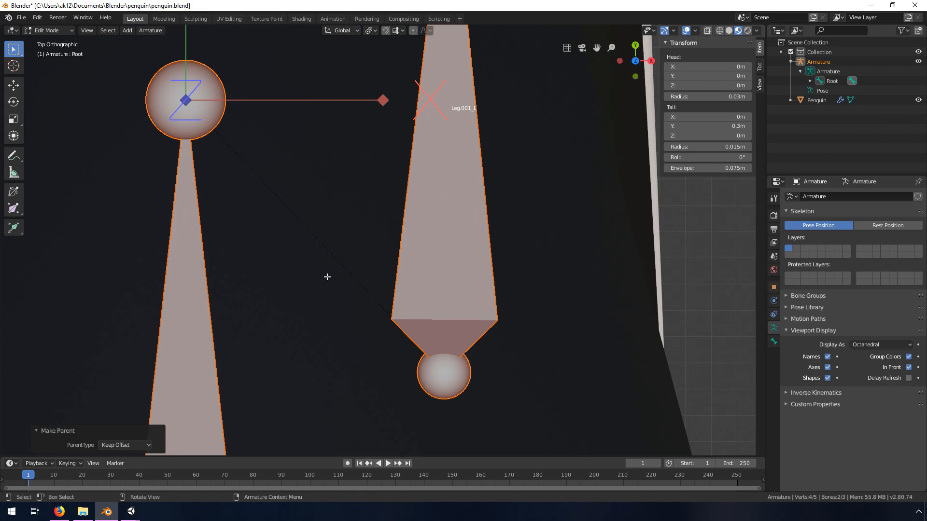
{"action": "scroll", "coordinate": [399, 326], "scroll_direction": "down", "scroll_amount": 10}
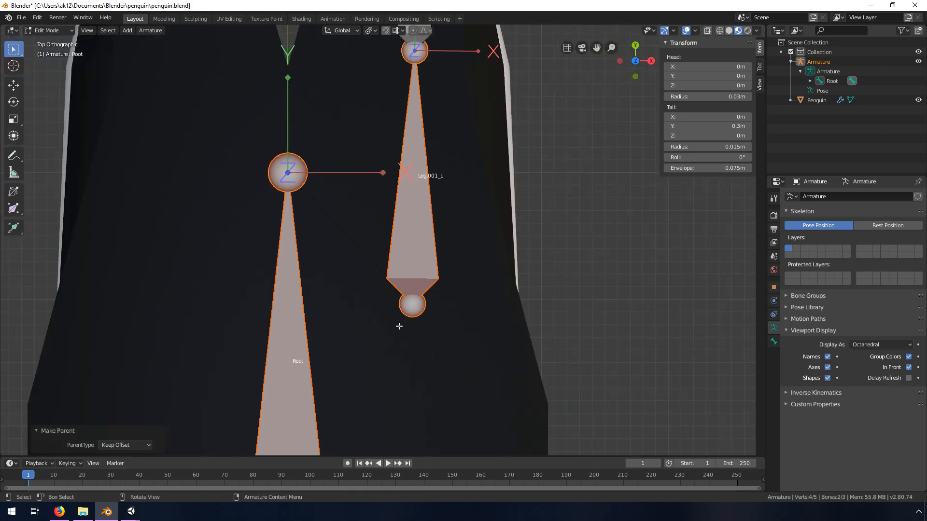
{"action": "middle_click_drag", "start_coordinate": [469, 361], "coordinate": [471, 285]}
{"action": "left_click", "coordinate": [471, 285]}
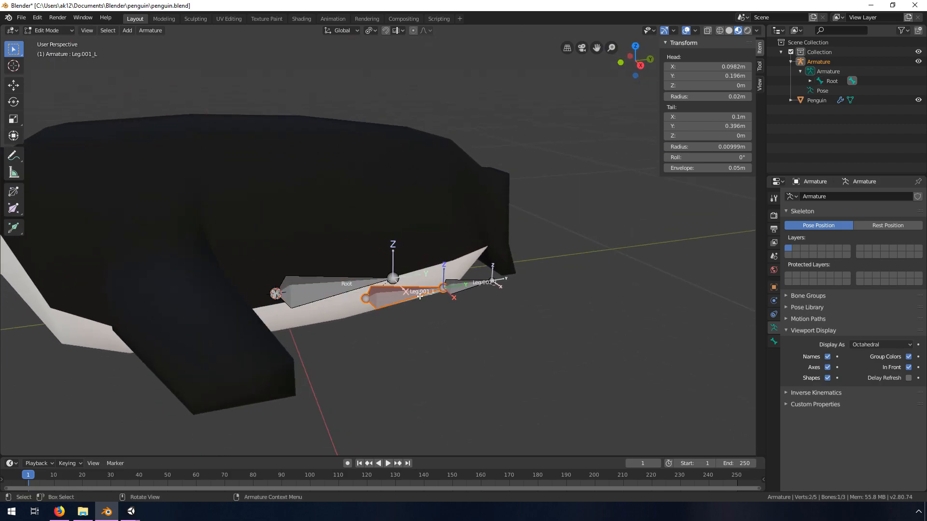
{"action": "left_click", "coordinate": [475, 284], "text": "shift"}
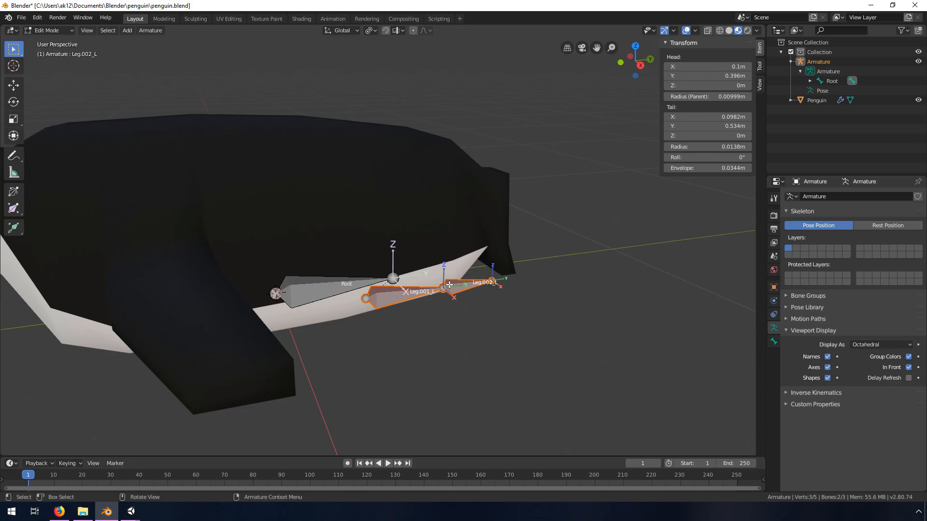
{"action": "key", "text": "g"}
{"action": "key", "text": "z"}
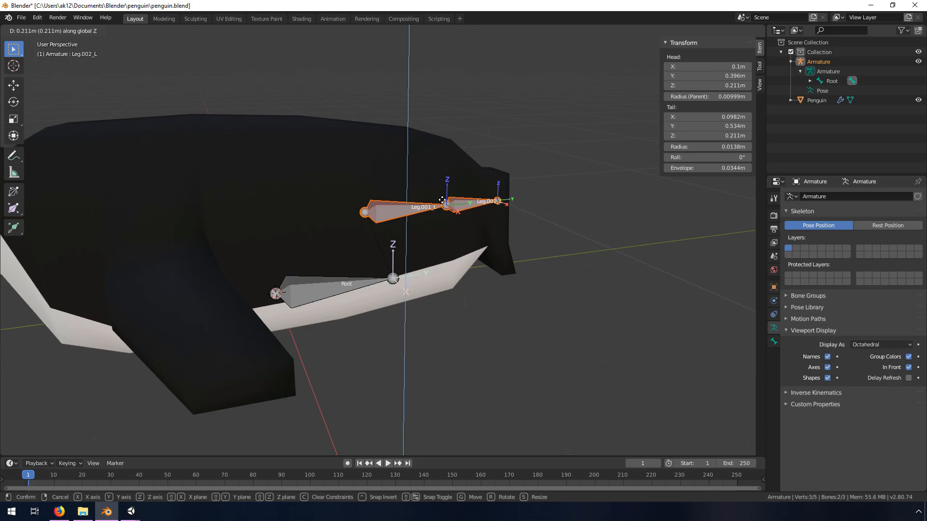
{"action": "left_click", "coordinate": [442, 200]}
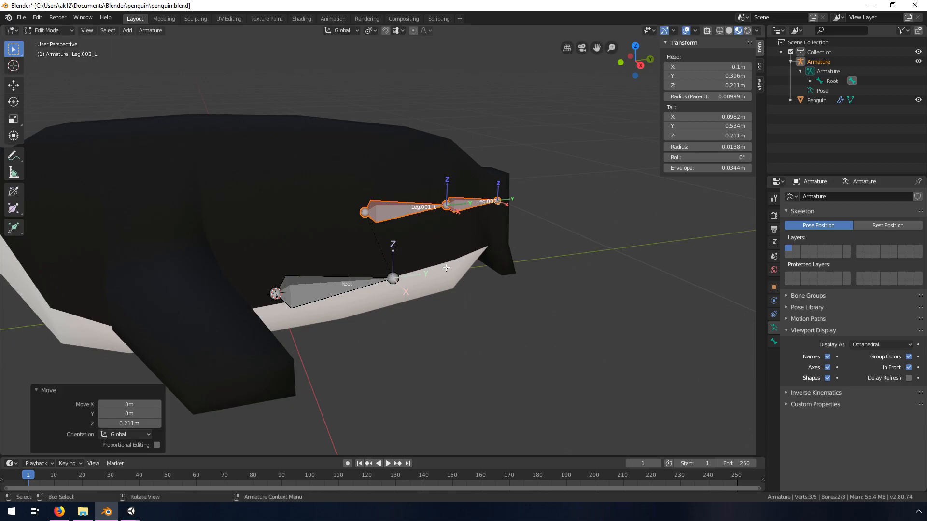
Switch the armature to Pose Mode and try rotating the Root bone to test how the leg bones follow
{"action": "left_click", "coordinate": [48, 30]}
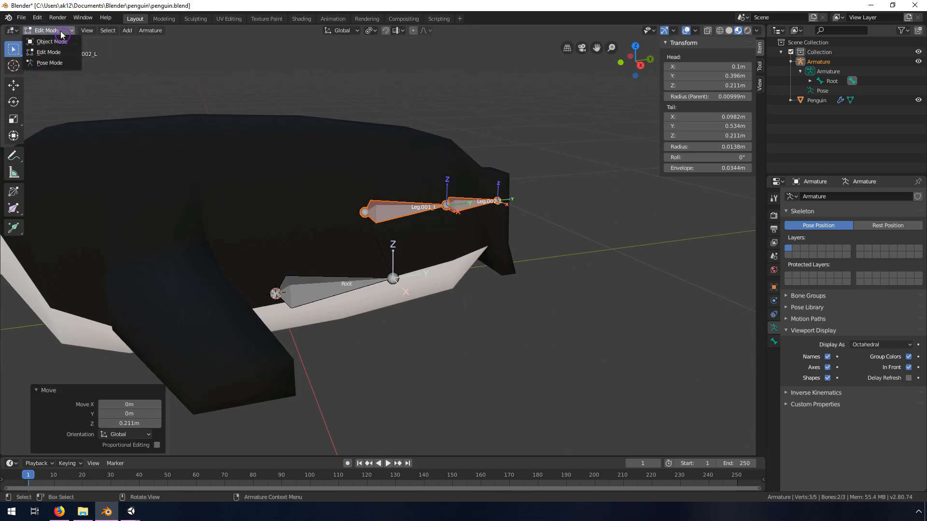
{"action": "left_click", "coordinate": [50, 63]}
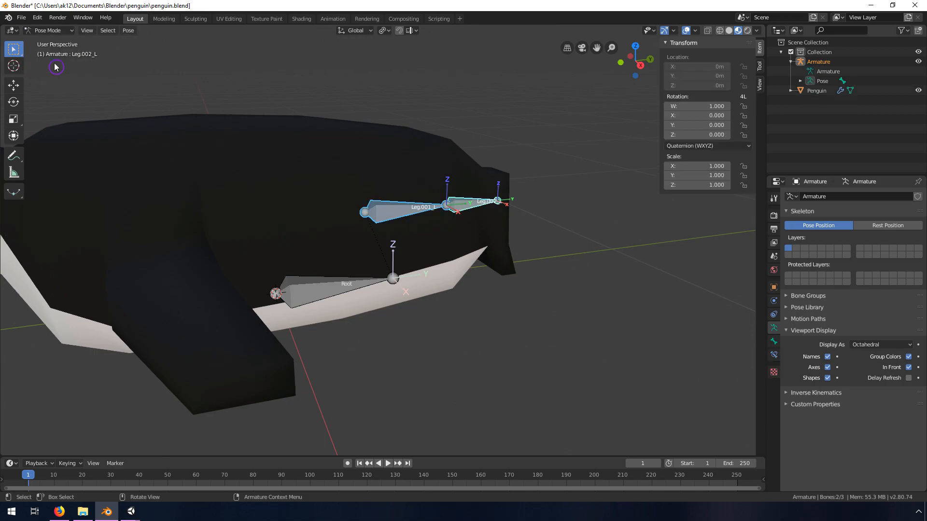
{"action": "middle_click_drag", "start_coordinate": [453, 271], "coordinate": [327, 290]}
{"action": "left_click", "coordinate": [326, 288]}
{"action": "scroll", "coordinate": [395, 286], "scroll_direction": "down", "scroll_amount": 2}
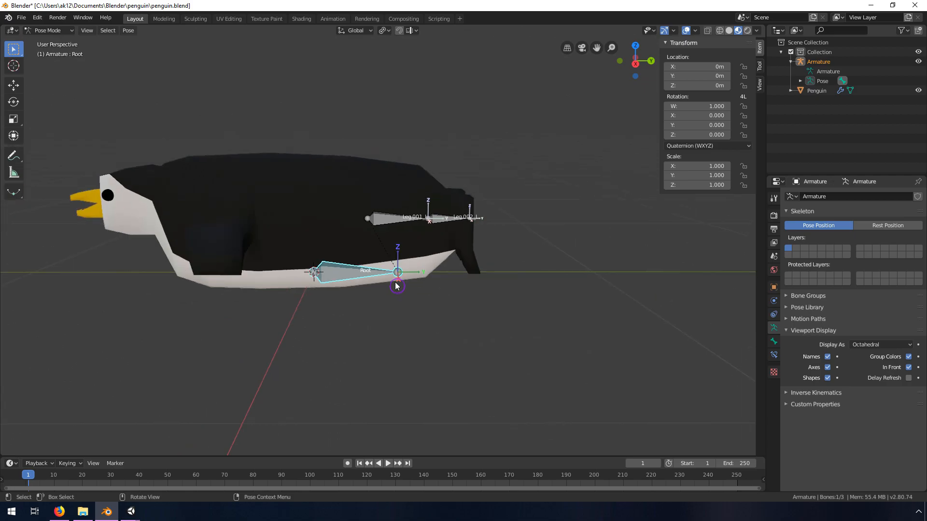
{"action": "key", "text": "r"}
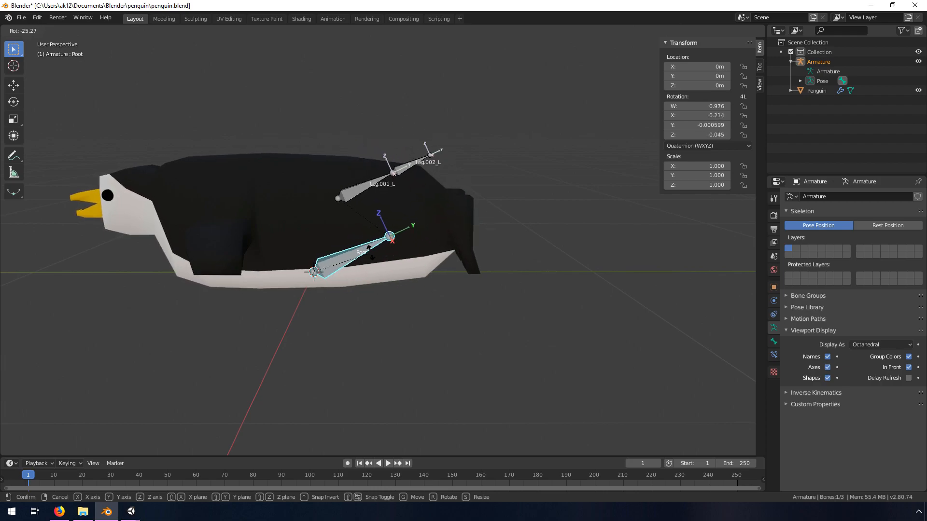
{"action": "right_click", "coordinate": [370, 252]}
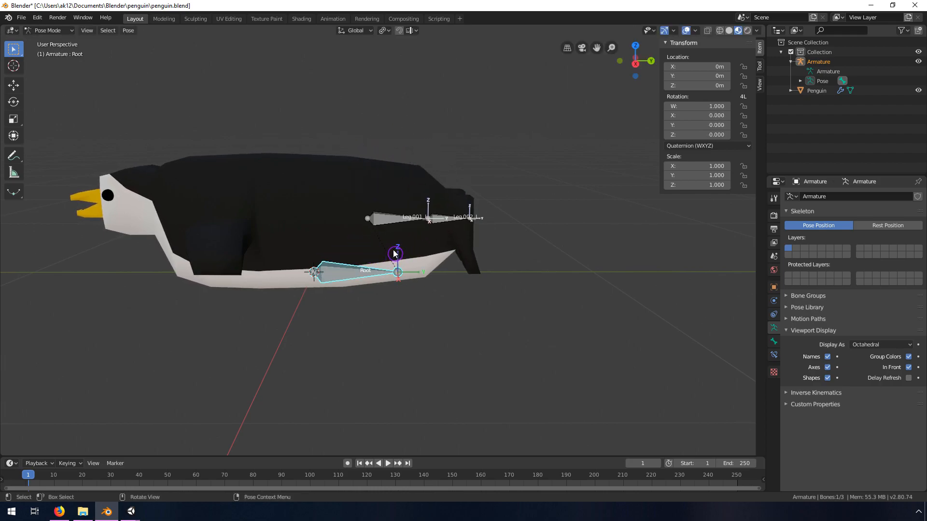
Try rotating the Leg.001_L bone about the global Z axis, and cancel the rotation
{"action": "middle_click_drag", "start_coordinate": [377, 258], "coordinate": [418, 289]}
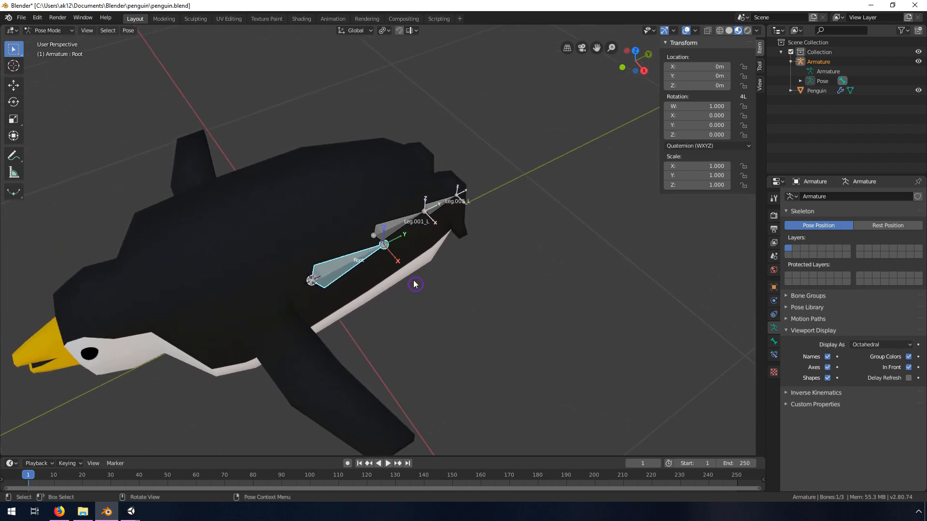
{"action": "left_click", "coordinate": [393, 225]}
{"action": "scroll", "coordinate": [462, 250], "scroll_direction": "up", "scroll_amount": 2}
{"action": "key", "text": "r"}
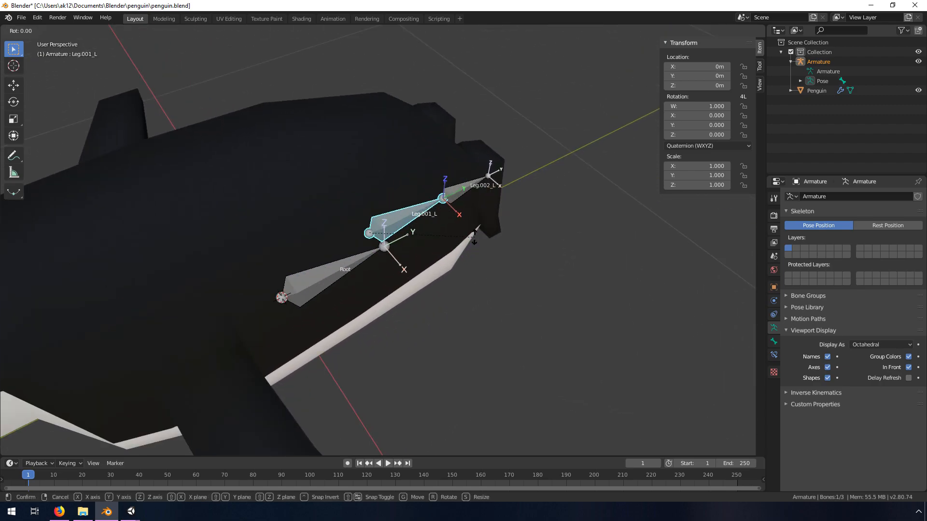
{"action": "key", "text": "z"}
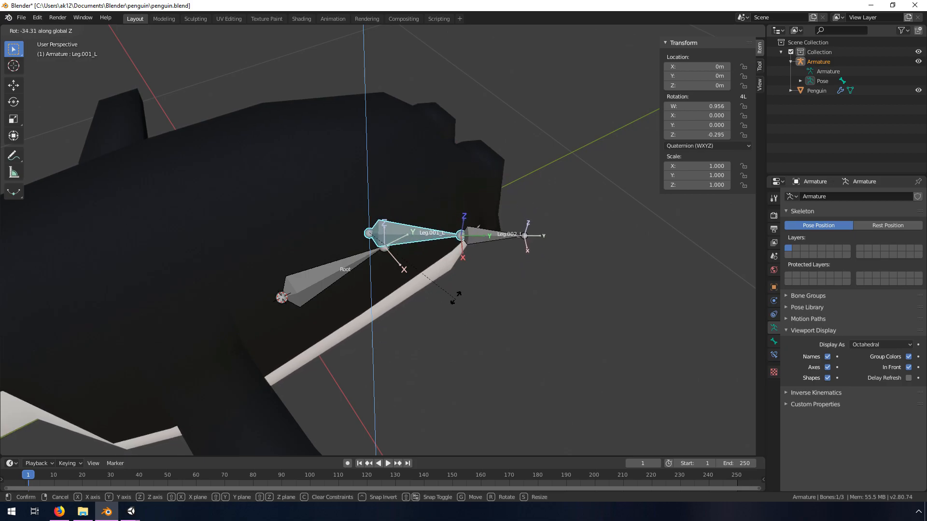
{"action": "key", "text": "Escape"}
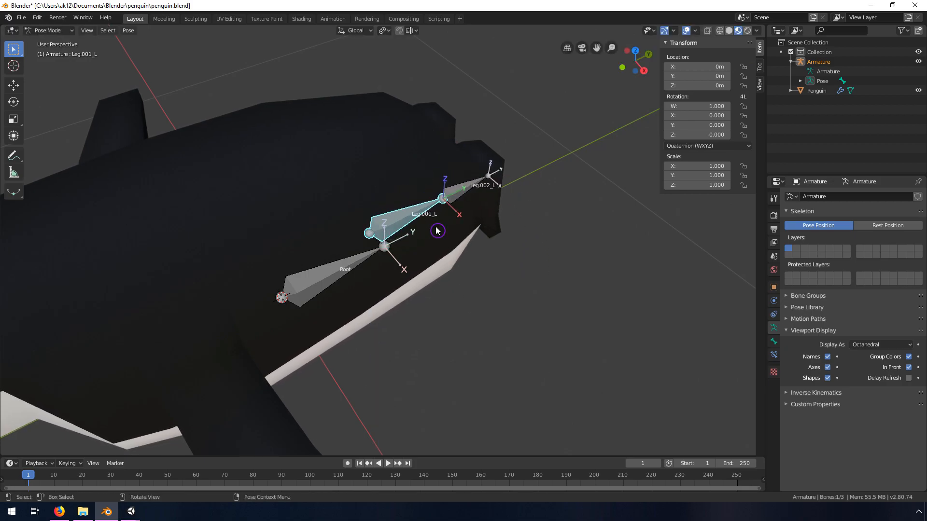
Try rotating the Leg.002_L bone about the global Z axis, and cancel the rotation
{"action": "left_click", "coordinate": [463, 191]}
{"action": "key", "text": "r"}
{"action": "key", "text": "z"}
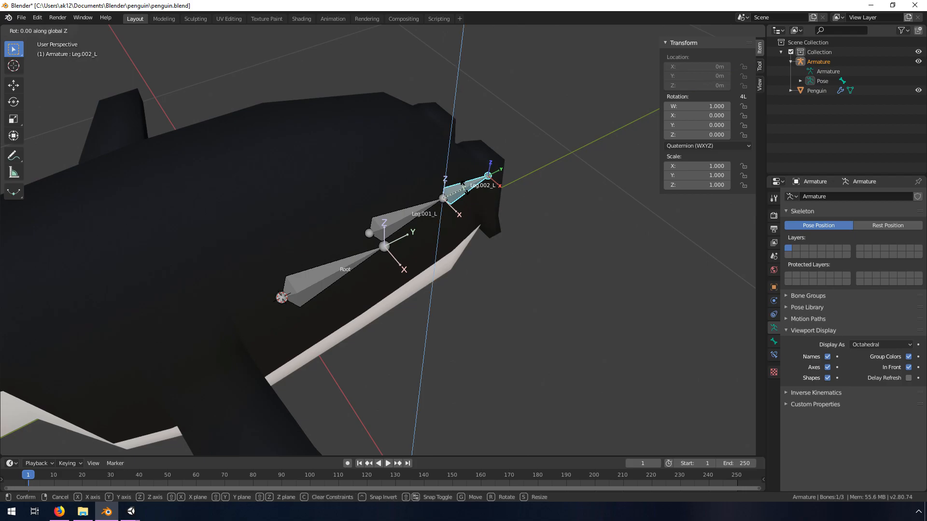
{"action": "right_click", "coordinate": [466, 207]}
{"action": "middle_click_drag", "start_coordinate": [466, 208], "coordinate": [443, 236]}
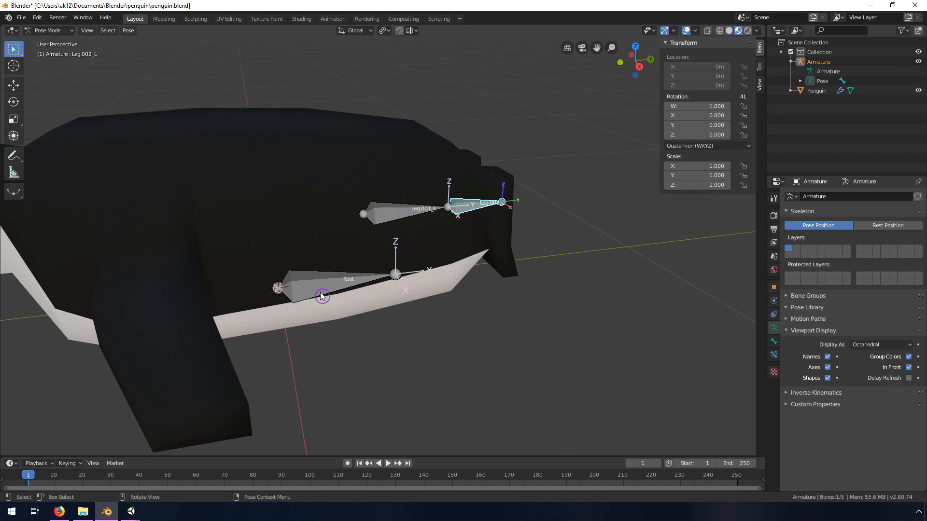
Try rotating the Leg.002_L bone freely in the right orthographic view, and cancel the rotation
{"action": "left_click", "coordinate": [392, 216]}
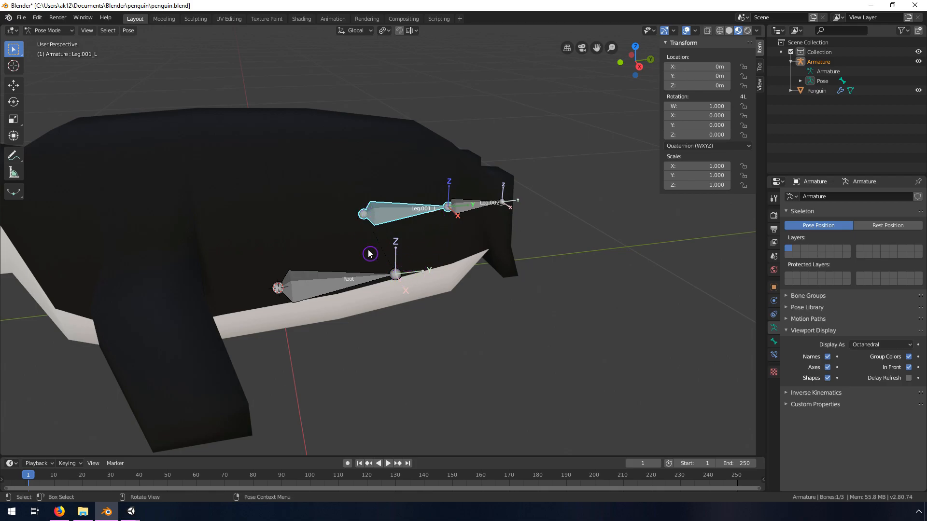
{"action": "middle_click_drag", "start_coordinate": [358, 254], "coordinate": [336, 228]}
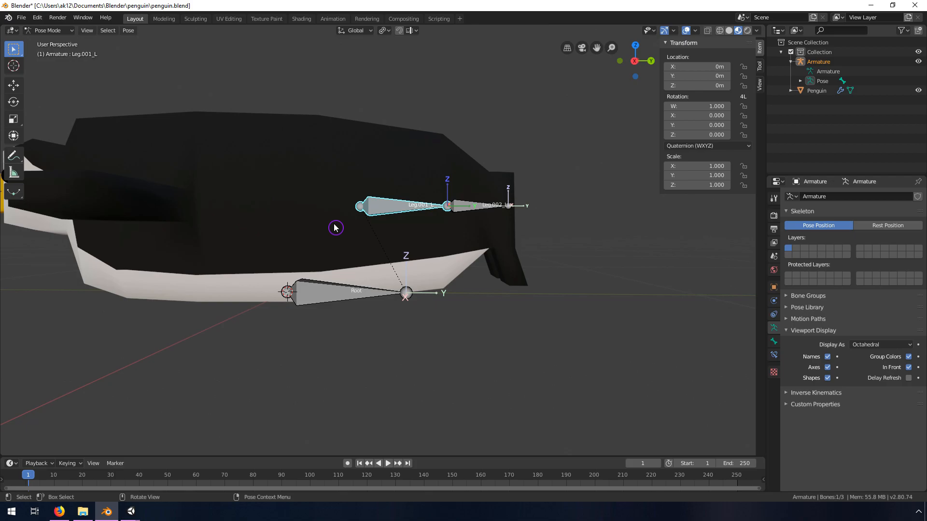
{"action": "key", "text": "KP_3"}
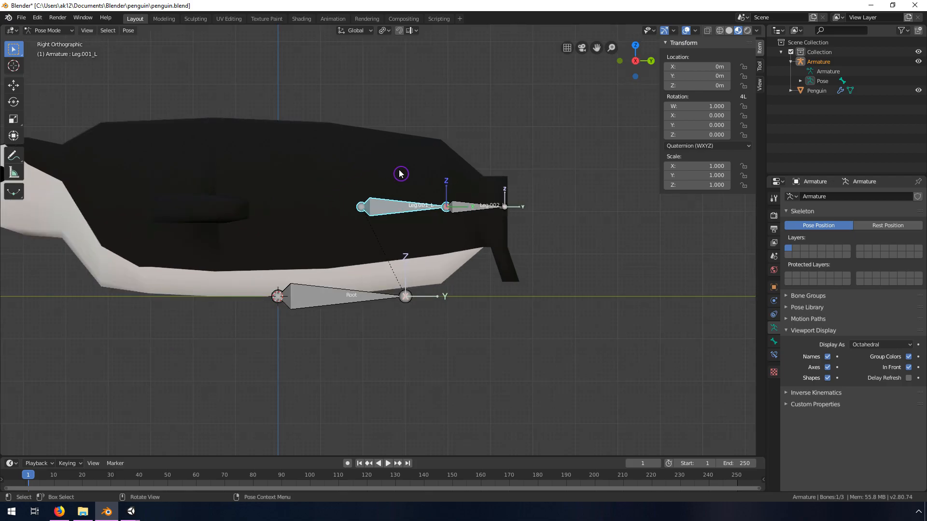
{"action": "left_click", "coordinate": [503, 207]}
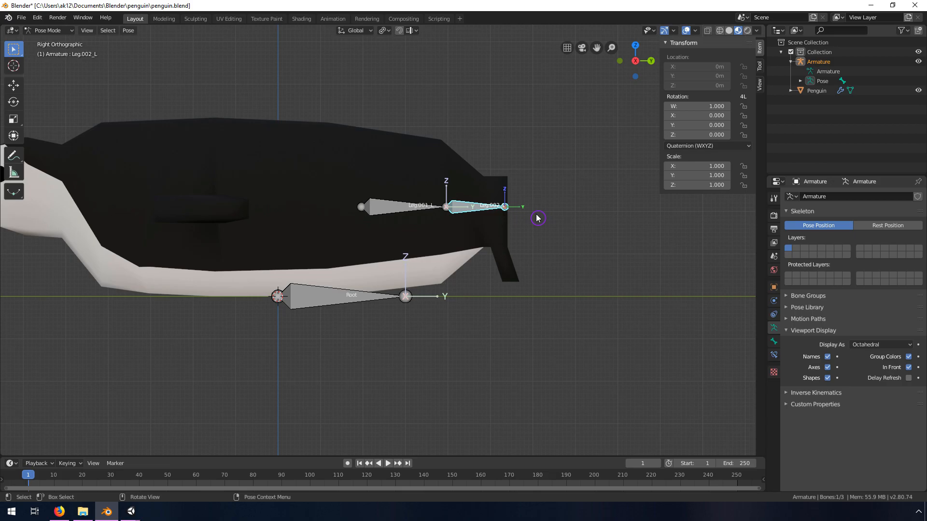
{"action": "key", "text": "r"}
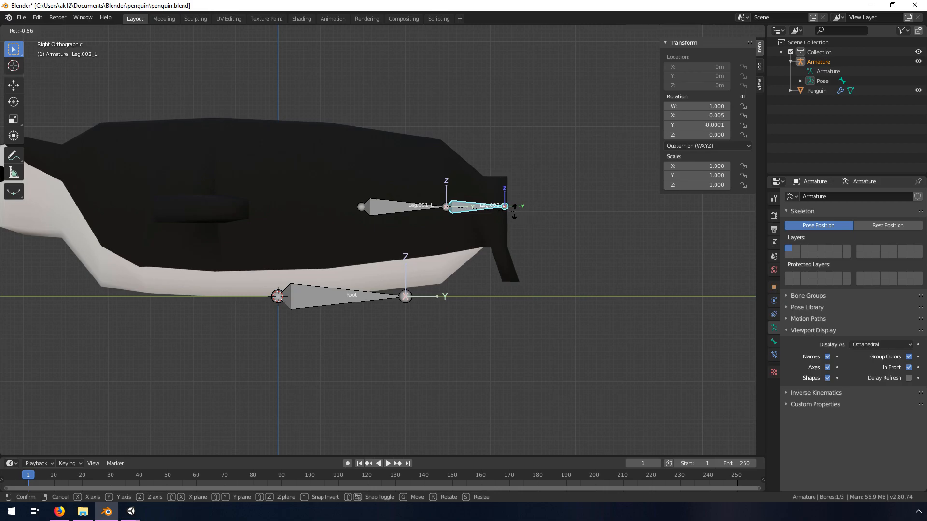
{"action": "key", "text": "Escape"}
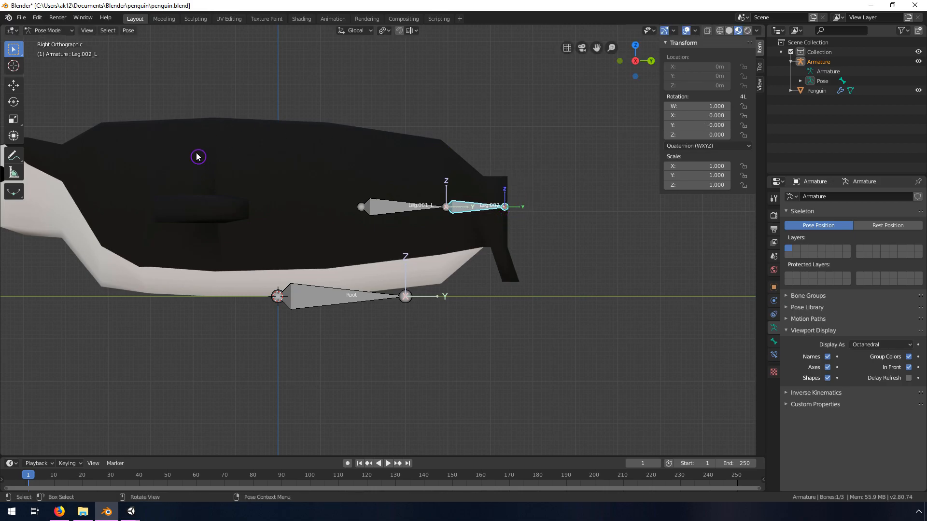
In Edit Mode, move Leg.002_L's tail about -0.026 m along Y, and extrude a foot bone from it about 0.034 m along Y and -0.148 m along Z
{"action": "left_click", "coordinate": [57, 30]}
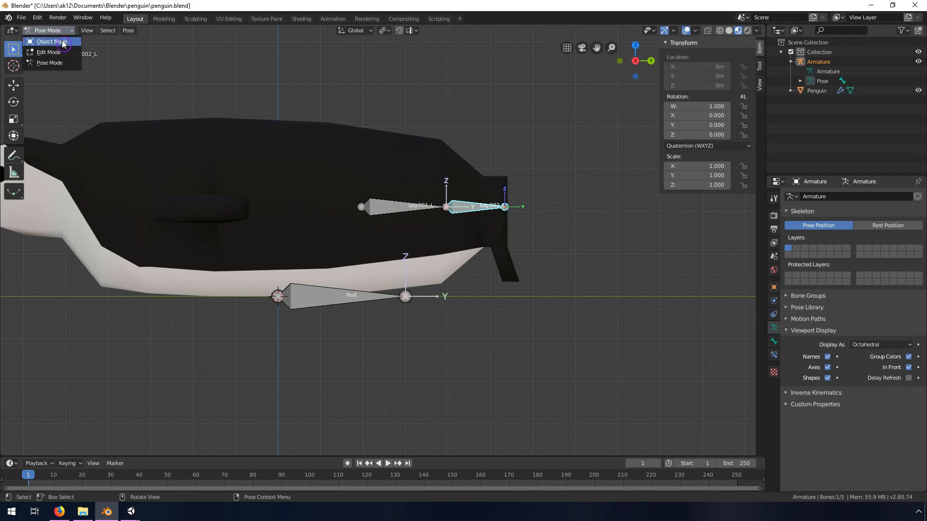
{"action": "left_click", "coordinate": [49, 52]}
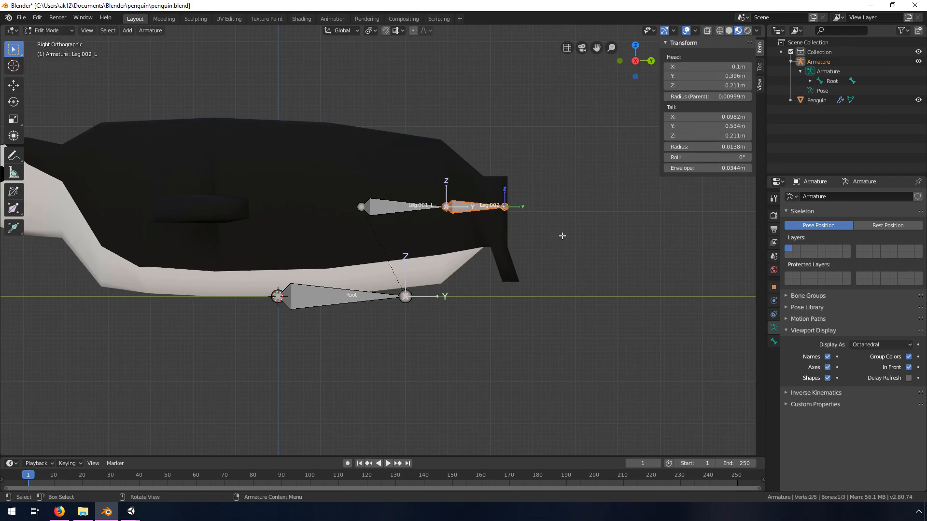
{"action": "left_click", "coordinate": [504, 208]}
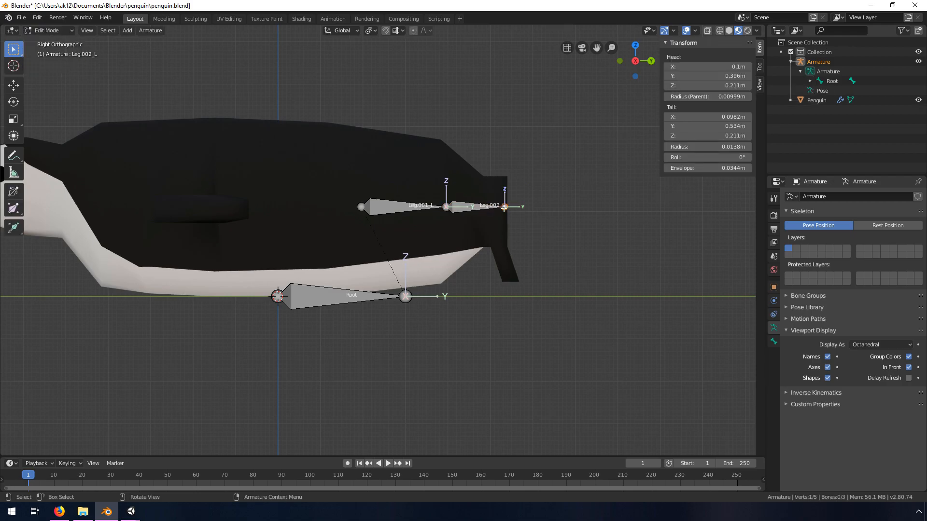
{"action": "key", "text": "g"}
{"action": "left_click", "coordinate": [545, 211]}
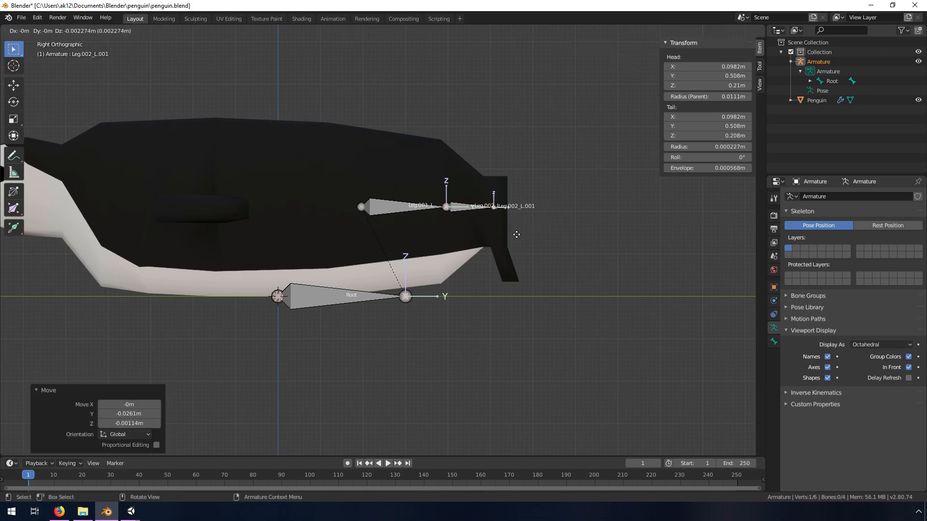
{"action": "left_click", "coordinate": [531, 294]}
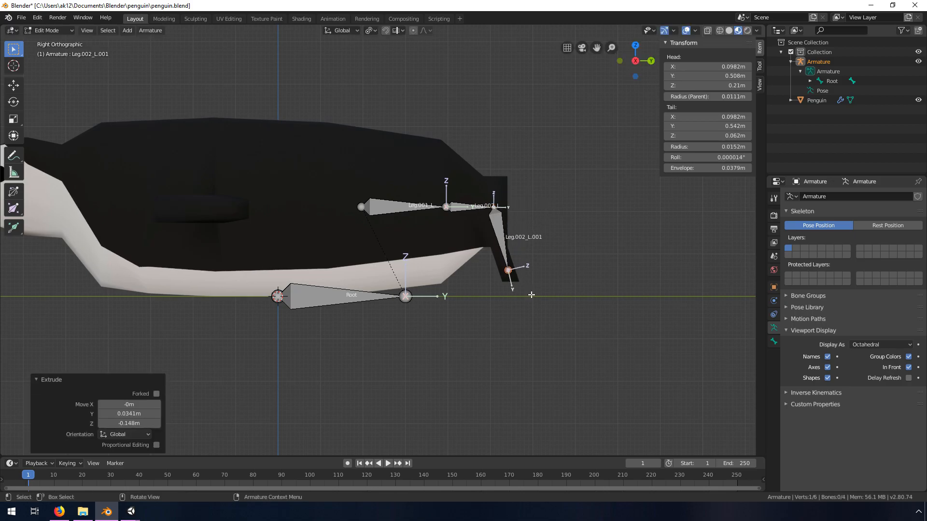
Duplicate the Root bone in top view, placing the copy about 0.192 m along X and -0.235 m along Y at the left wing's base
{"action": "middle_click_drag", "start_coordinate": [570, 217], "coordinate": [496, 251]}
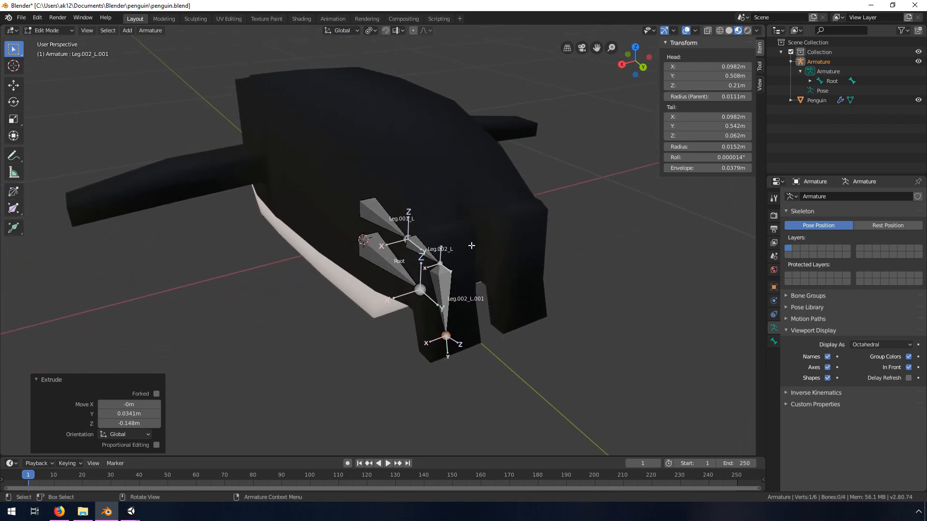
{"action": "middle_click_drag", "start_coordinate": [439, 232], "coordinate": [493, 240]}
{"action": "middle_click_drag", "start_coordinate": [436, 260], "coordinate": [382, 255]}
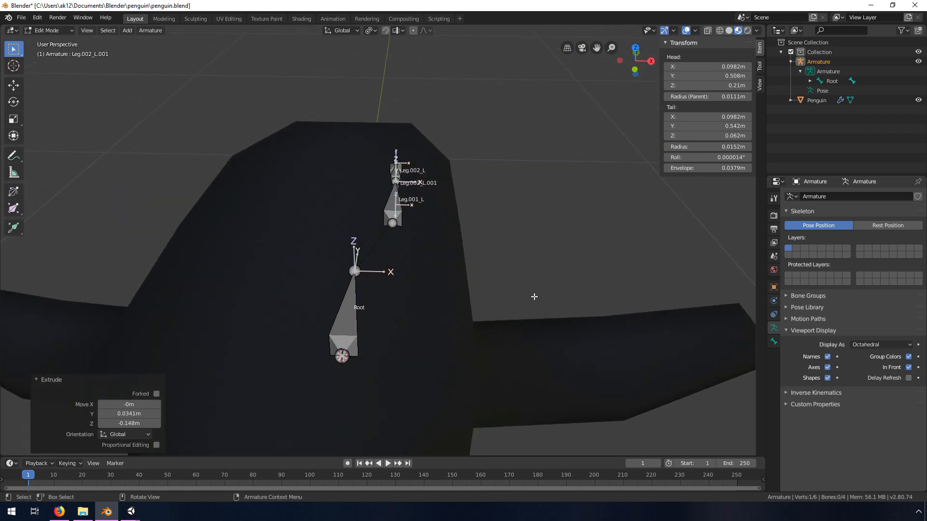
{"action": "key", "text": "KP_7"}
{"action": "middle_click_drag", "start_coordinate": [478, 356], "coordinate": [501, 166], "text": "shift"}
{"action": "left_click", "coordinate": [371, 111]}
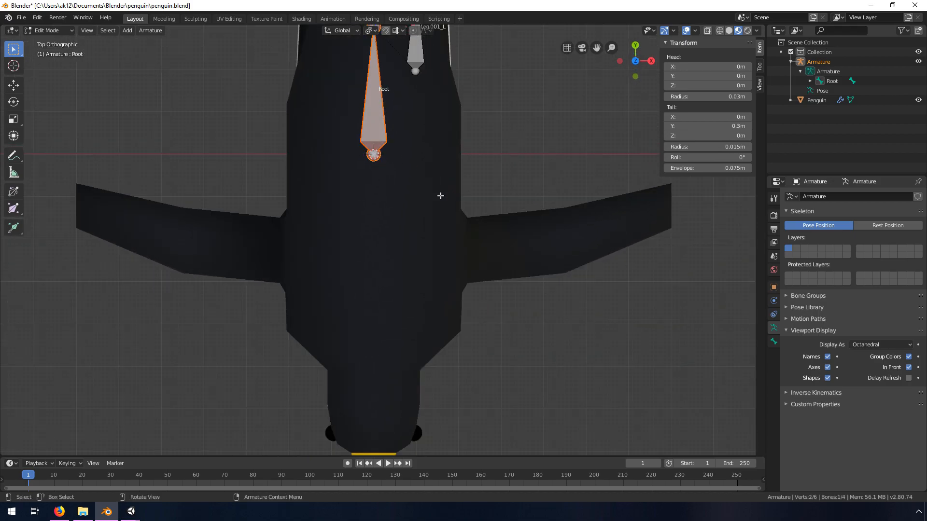
{"action": "middle_click_drag", "start_coordinate": [438, 175], "coordinate": [464, 265], "text": "shift"}
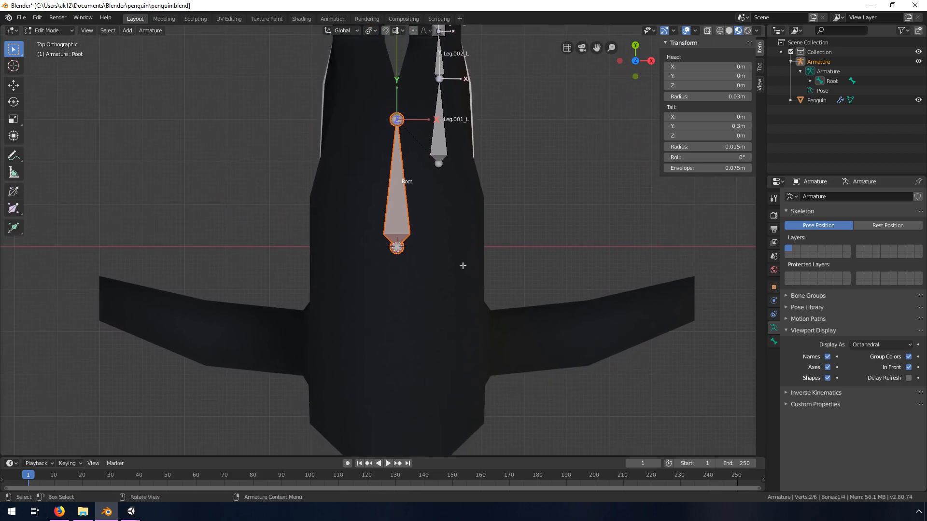
{"action": "key", "text": "shift+d"}
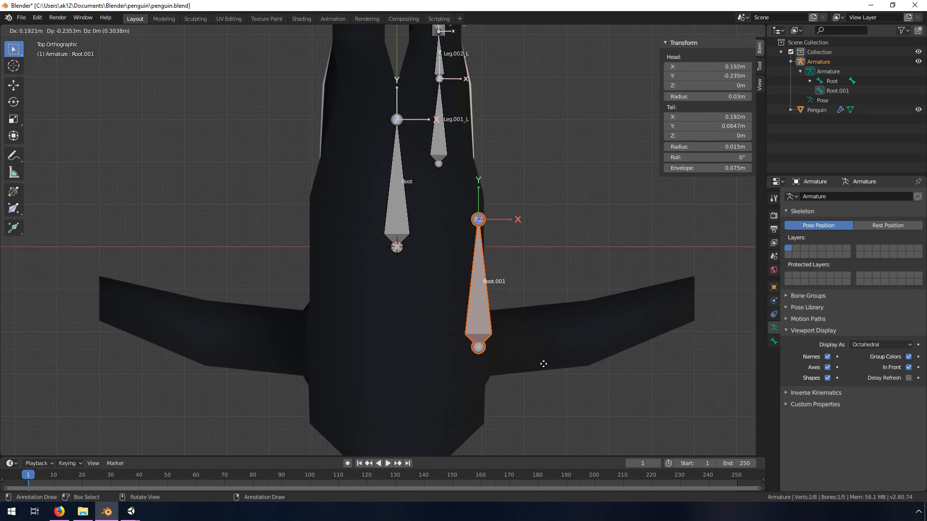
{"action": "left_click", "coordinate": [544, 364]}
Rename the duplicated bone at the left wing's base as Shoulder_L
{"action": "middle_click_drag", "start_coordinate": [558, 383], "coordinate": [468, 261], "text": "shift"}
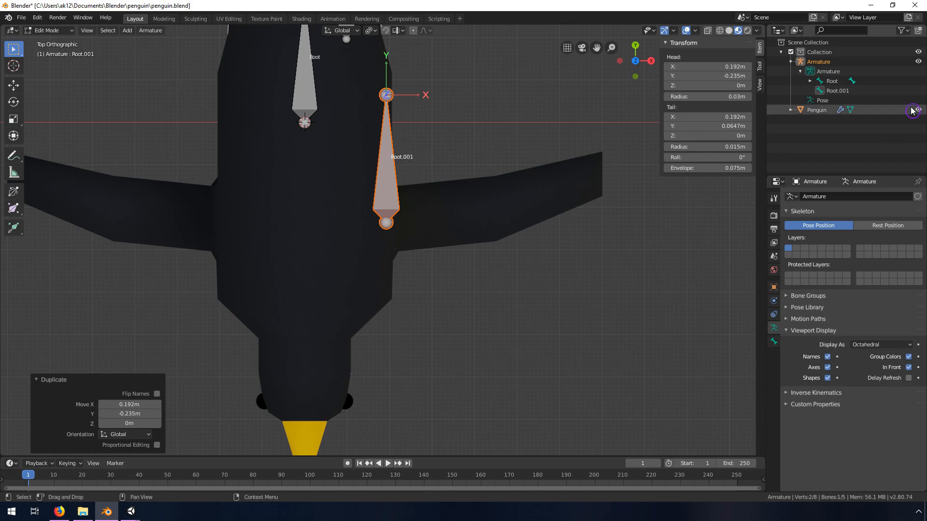
{"action": "left_click", "coordinate": [848, 91]}
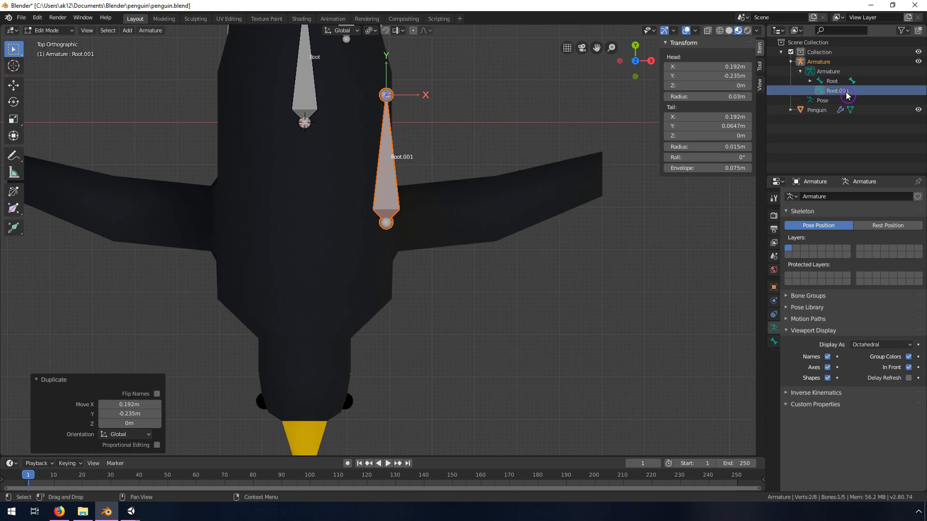
{"action": "double_click", "coordinate": [843, 92]}
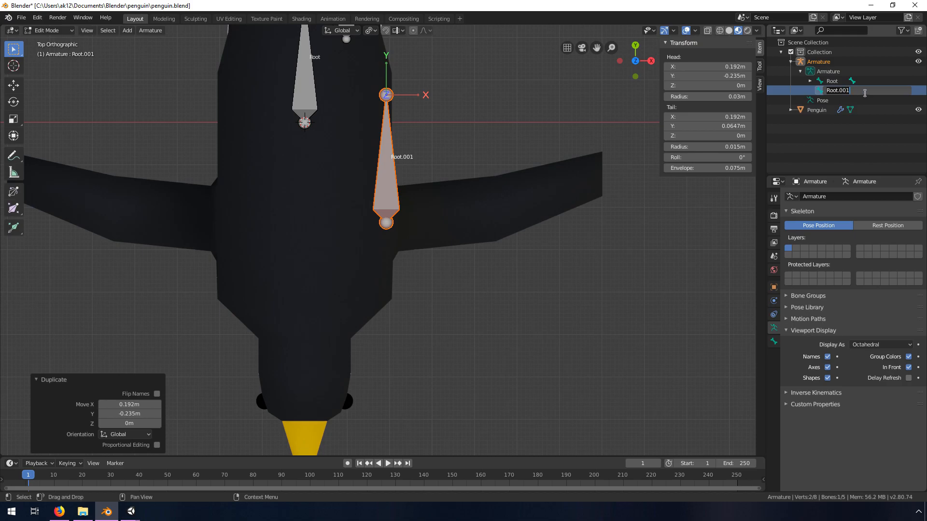
{"action": "type", "text": "Wi"}
{"action": "key", "text": "BackSpace"}
{"action": "key", "text": "BackSpace"}
{"action": "type", "text": "Shoulder "}
{"action": "type", "text": "L"}
{"action": "left_click", "coordinate": [867, 97]}
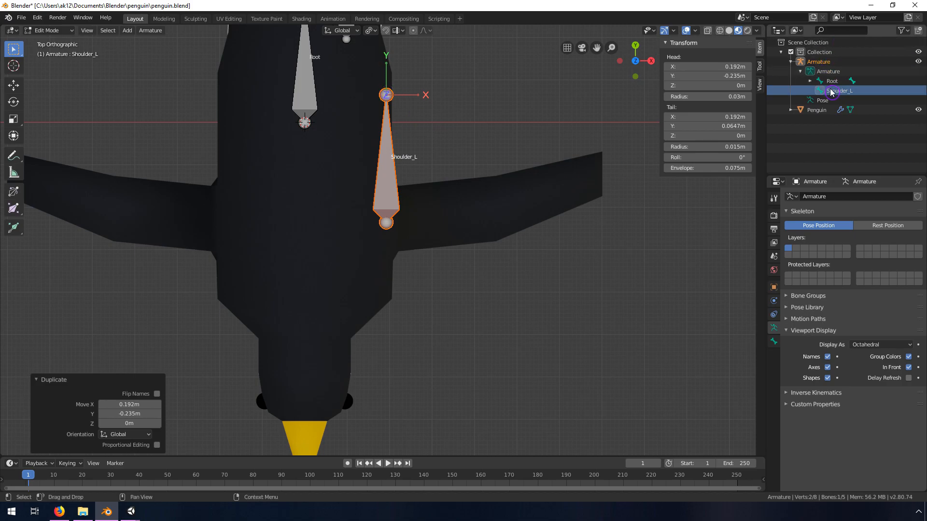
Expand the Root bone's hierarchy, and move Shoulder_L's tail about 0.493 m along X and -0.193 m along Y to the wing tip
{"action": "left_click", "coordinate": [810, 81]}
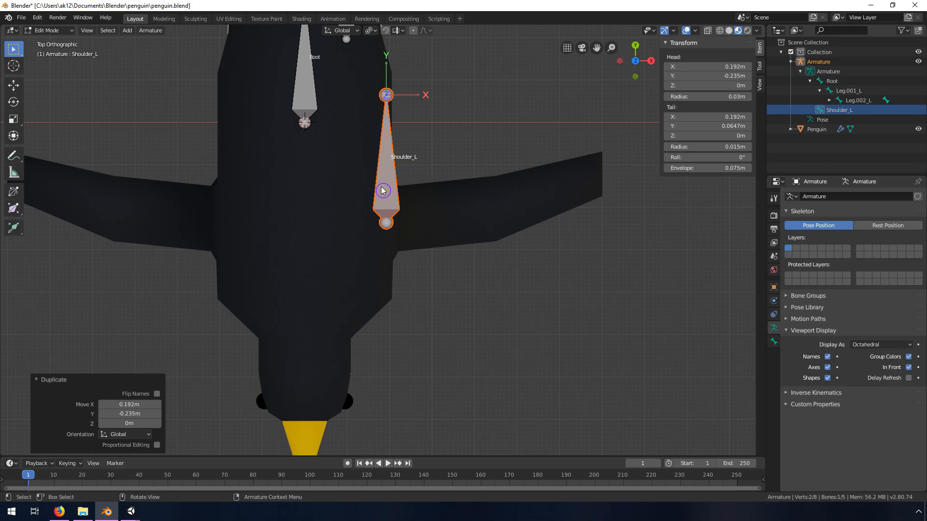
{"action": "left_click", "coordinate": [385, 96]}
{"action": "left_click_drag", "start_coordinate": [385, 96], "coordinate": [595, 177]}
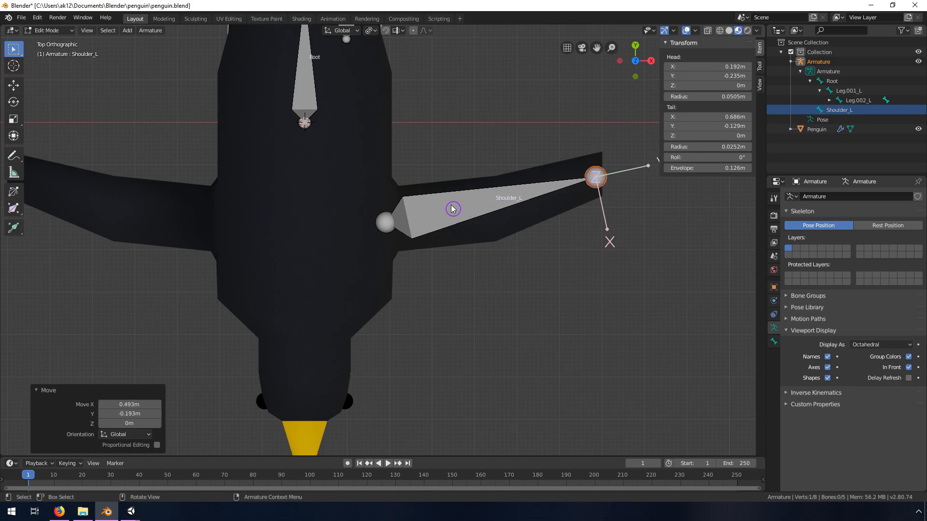
{"action": "middle_click_drag", "start_coordinate": [354, 180], "coordinate": [416, 257], "text": "shift"}
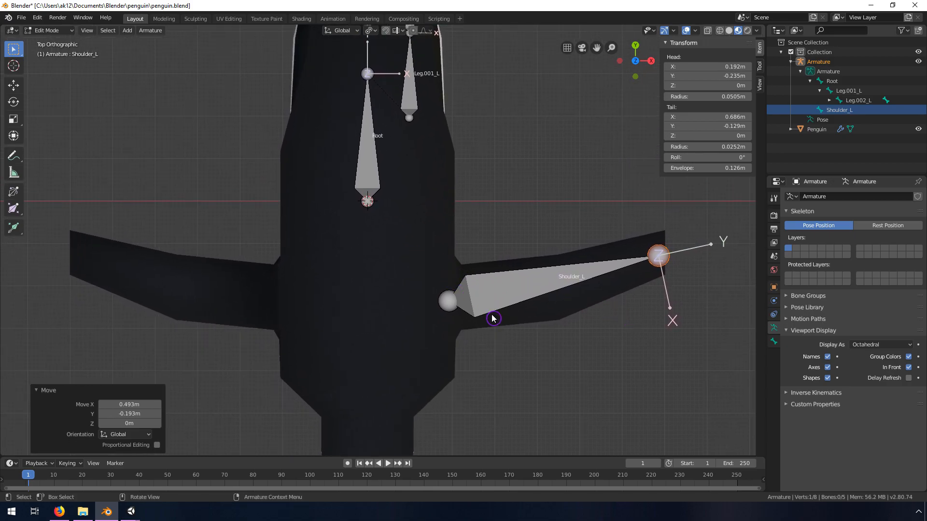
{"action": "middle_click_drag", "start_coordinate": [497, 327], "coordinate": [484, 219]}
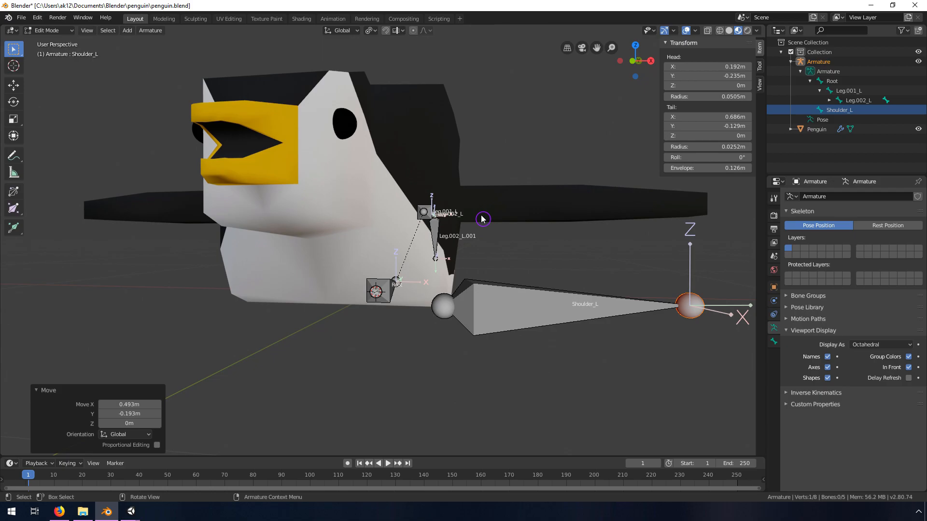
In front view, raise Shoulder_L to the left wing's height, moving its head about 0.208 m and its tail about 0.203 m along Z
{"action": "key", "text": "KP_1"}
{"action": "left_click", "coordinate": [451, 296]}
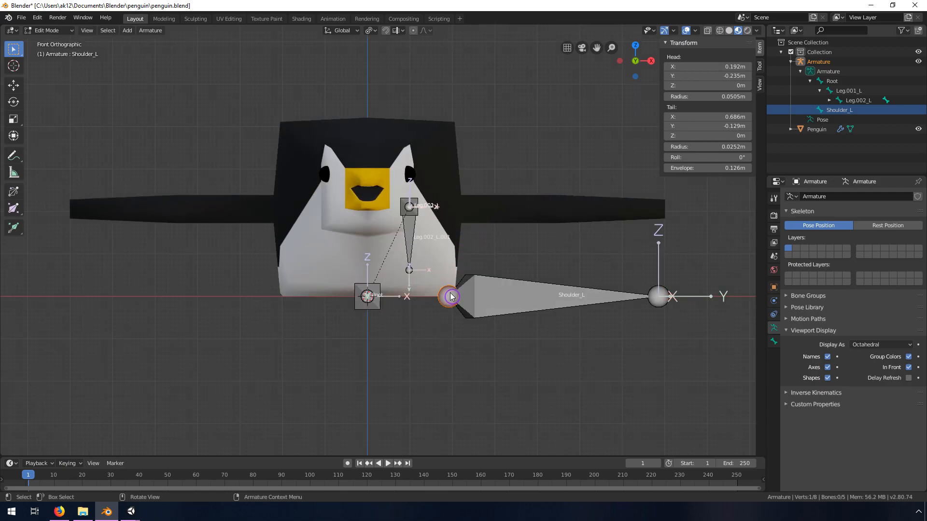
{"action": "key", "text": "g"}
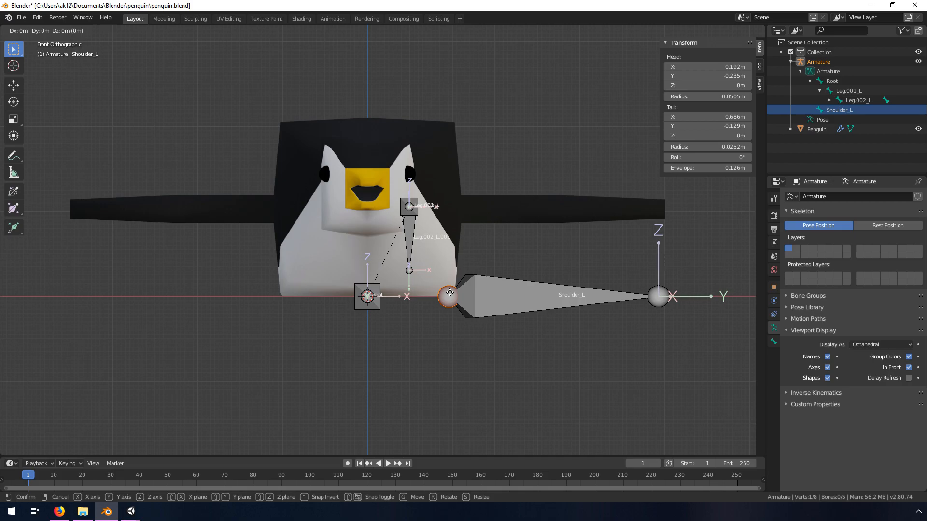
{"action": "key", "text": "z"}
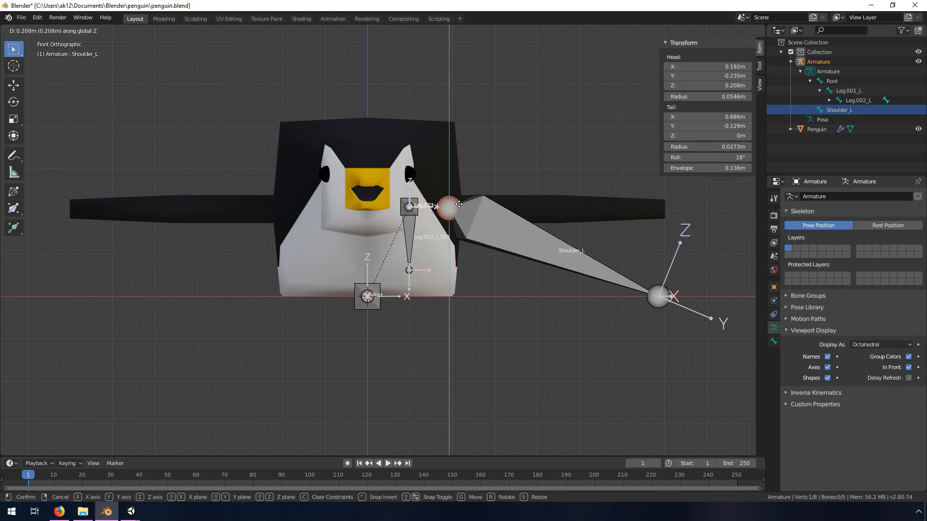
{"action": "left_click", "coordinate": [459, 205]}
{"action": "left_click", "coordinate": [657, 295]}
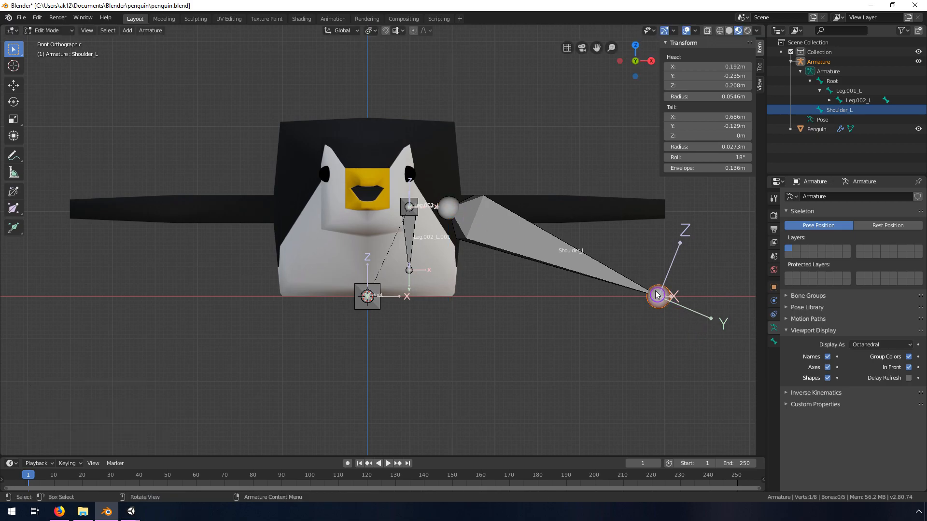
{"action": "key", "text": "g"}
{"action": "key", "text": "z"}
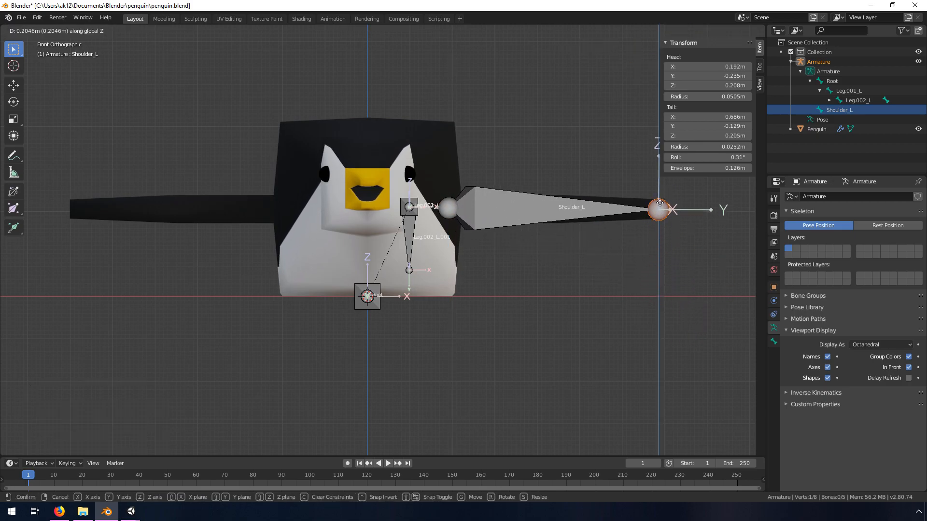
{"action": "left_click", "coordinate": [661, 209]}
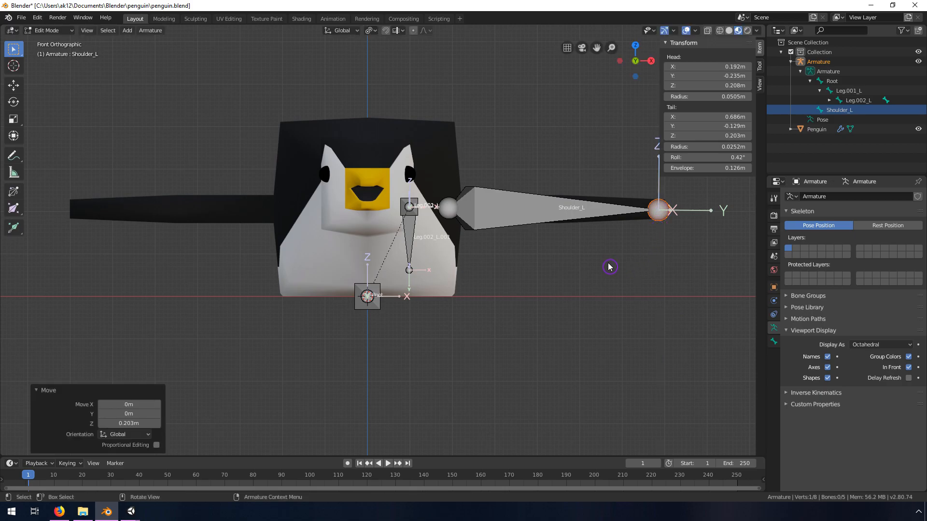
Rename the Shoulder_L bone as Wing_L
{"action": "middle_click_drag", "start_coordinate": [607, 227], "coordinate": [571, 267]}
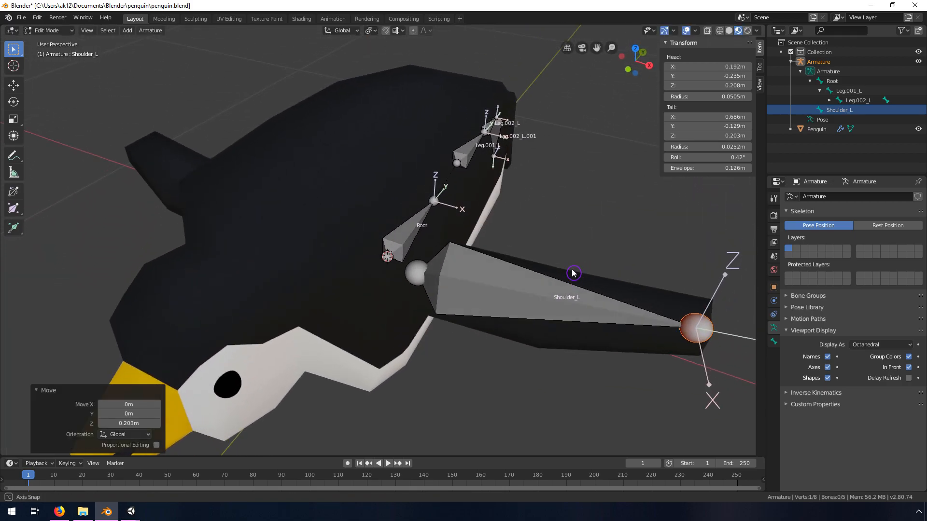
{"action": "left_click", "coordinate": [517, 294]}
{"action": "left_click", "coordinate": [840, 114]}
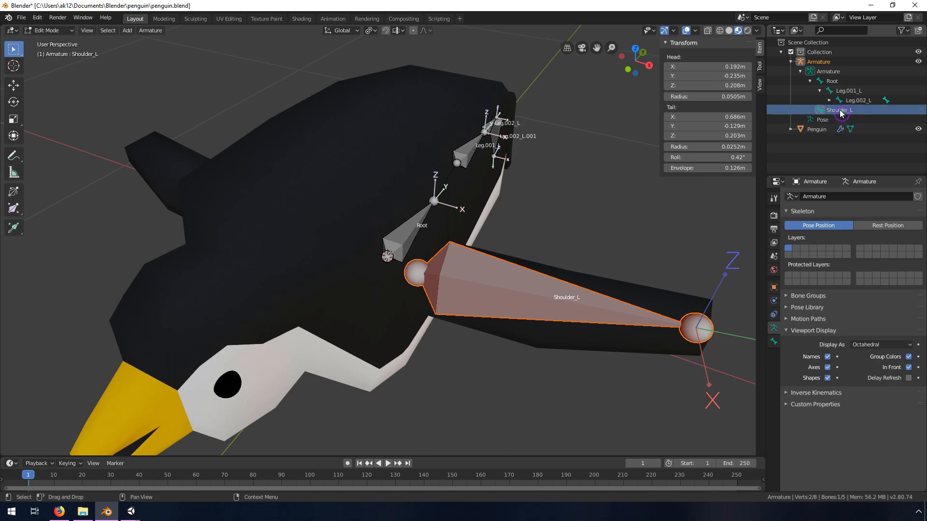
{"action": "double_click", "coordinate": [844, 111]}
{"action": "type", "text": "Wing_L"}
{"action": "left_click", "coordinate": [777, 111]}
Switch the armature to Pose Mode with Wing_L selected, and set the transform orientation to Local
{"action": "middle_click_drag", "start_coordinate": [531, 279], "coordinate": [507, 263]}
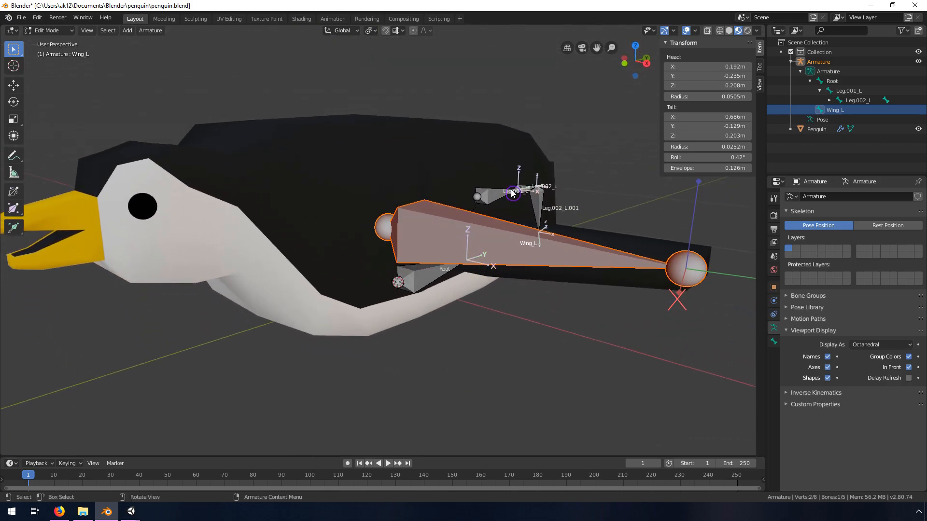
{"action": "middle_click_drag", "start_coordinate": [374, 248], "coordinate": [409, 303]}
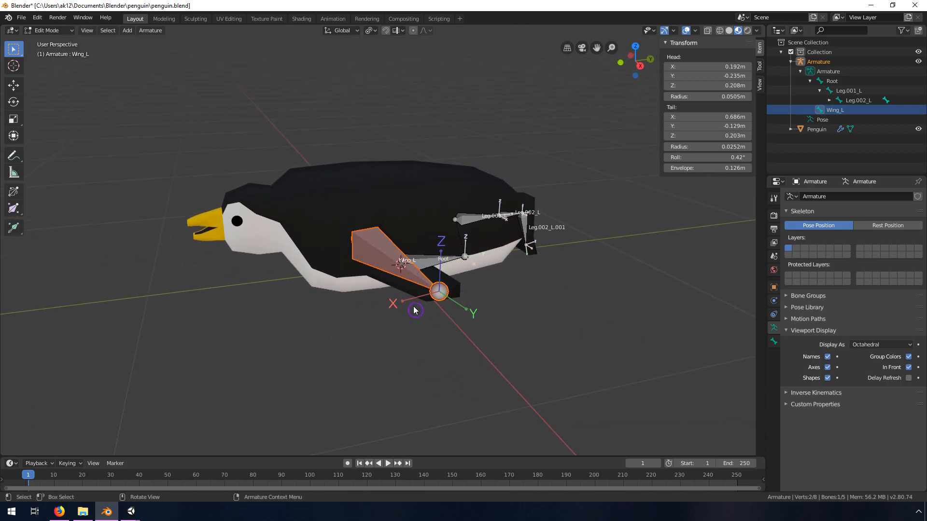
{"action": "scroll", "coordinate": [451, 302], "scroll_direction": "up", "scroll_amount": 4}
{"action": "middle_click_drag", "start_coordinate": [468, 310], "coordinate": [475, 309]}
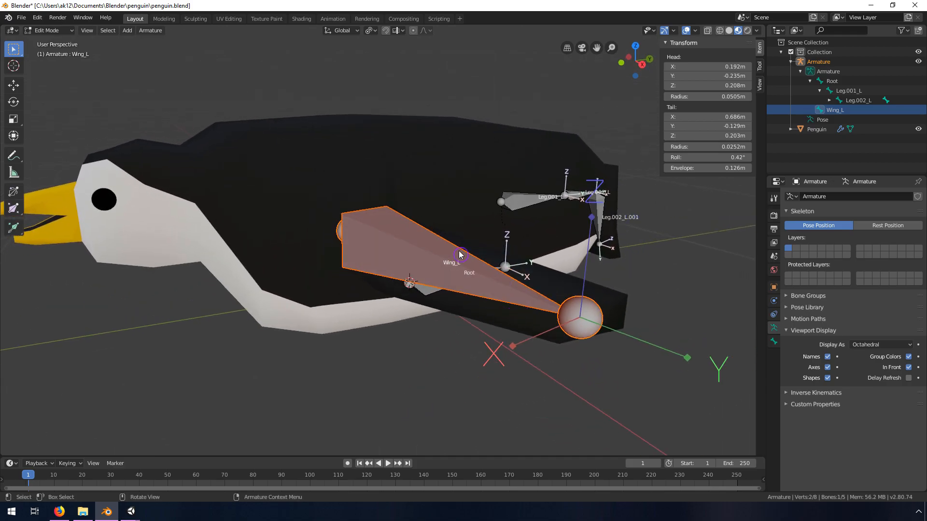
{"action": "left_click", "coordinate": [52, 31]}
{"action": "left_click", "coordinate": [48, 65]}
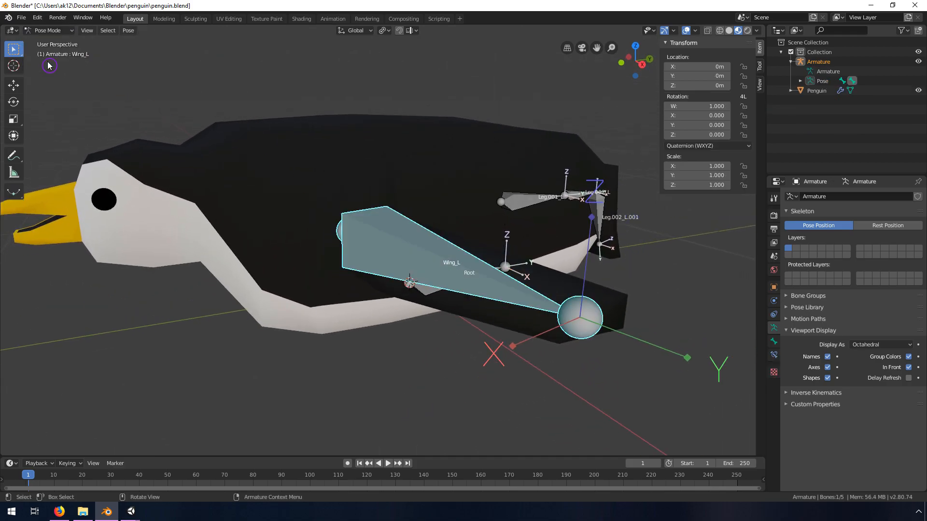
{"action": "mouse_move", "coordinate": [436, 258]}
{"action": "middle_mouse_down"}
{"action": "mouse_move", "coordinate": [412, 280]}
{"action": "mouse_move", "coordinate": [437, 253]}
{"action": "middle_mouse_up"}
{"action": "scroll", "coordinate": [437, 253], "scroll_direction": "down", "scroll_amount": 1}
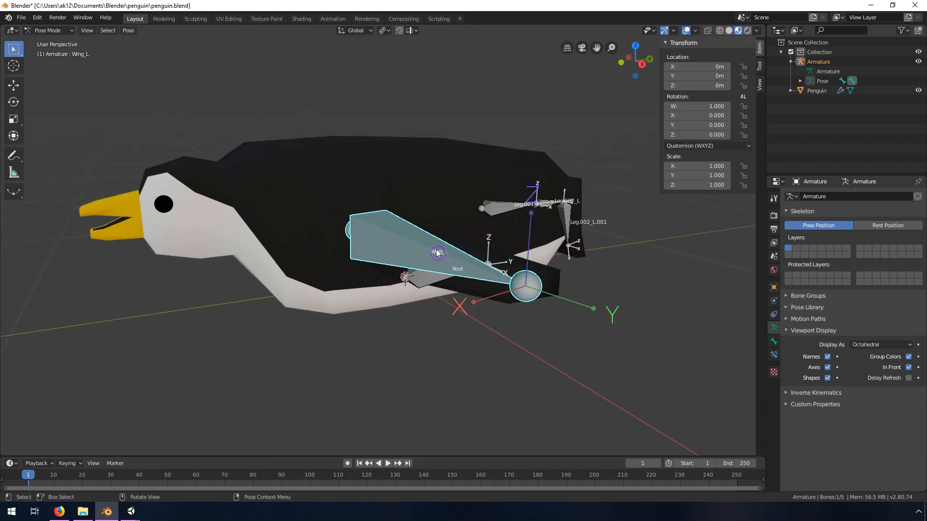
{"action": "scroll", "coordinate": [437, 253], "scroll_direction": "down", "scroll_amount": 1}
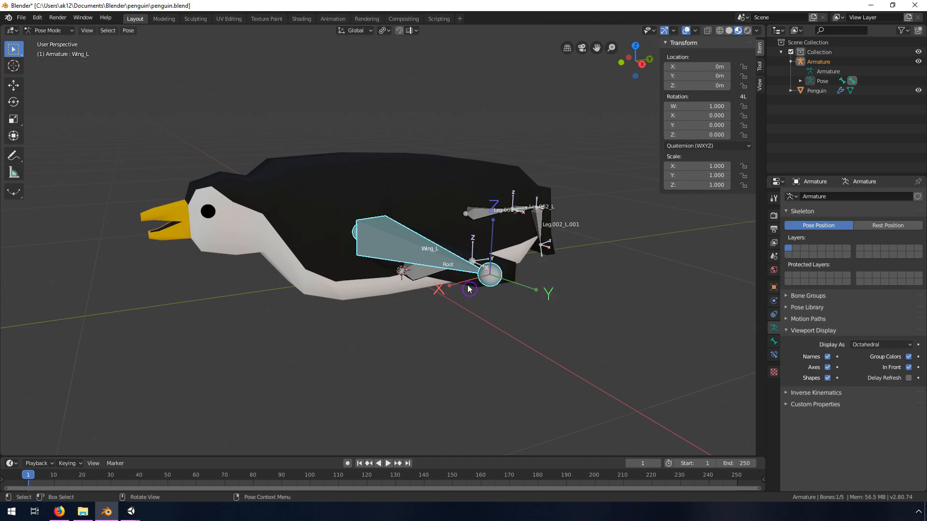
{"action": "middle_click_drag", "start_coordinate": [523, 279], "coordinate": [411, 287]}
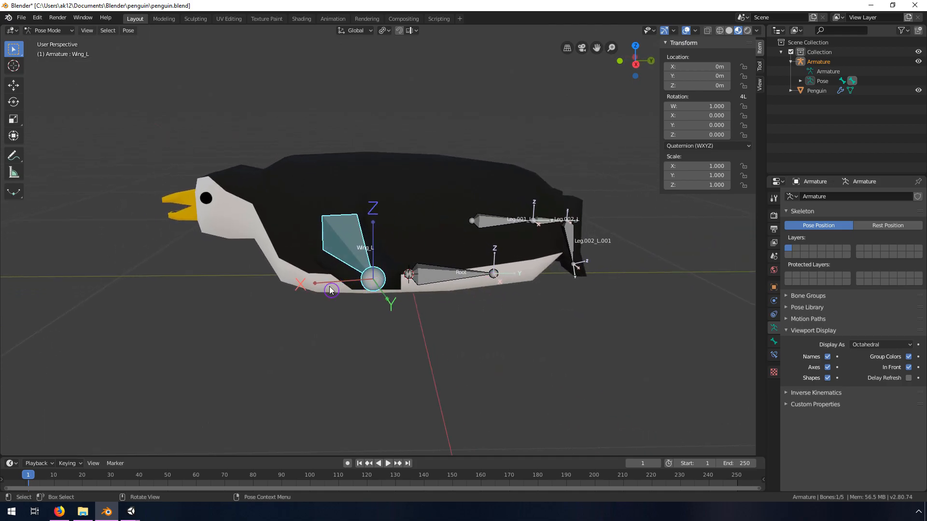
{"action": "left_click", "coordinate": [368, 31]}
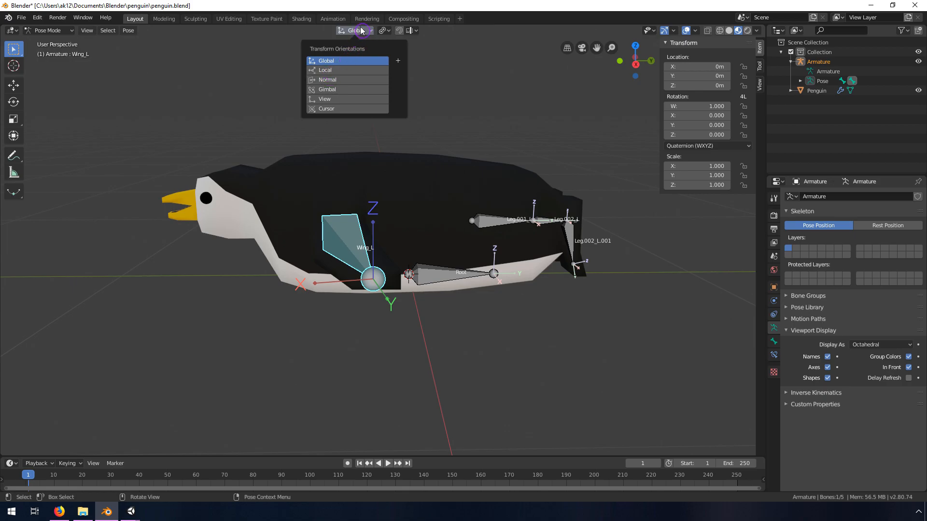
{"action": "left_click", "coordinate": [326, 71]}
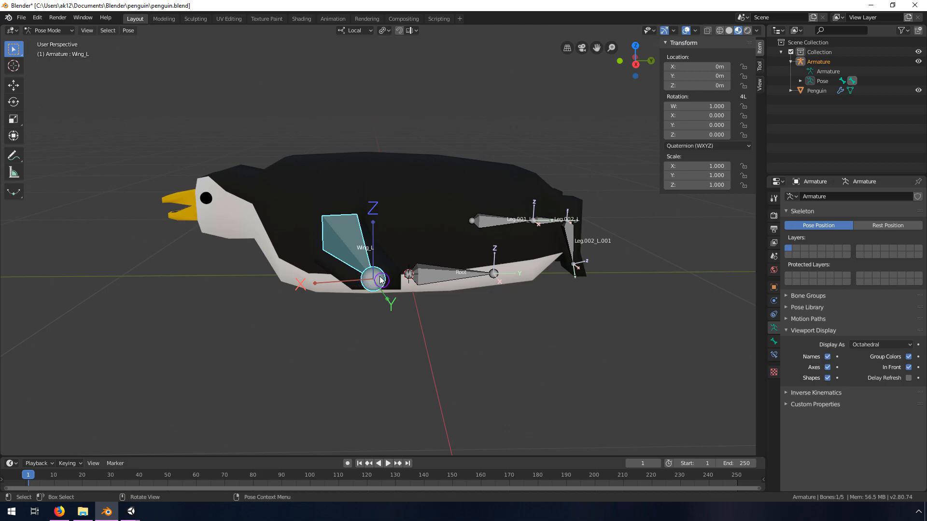
{"action": "middle_click_drag", "start_coordinate": [372, 274], "coordinate": [400, 287]}
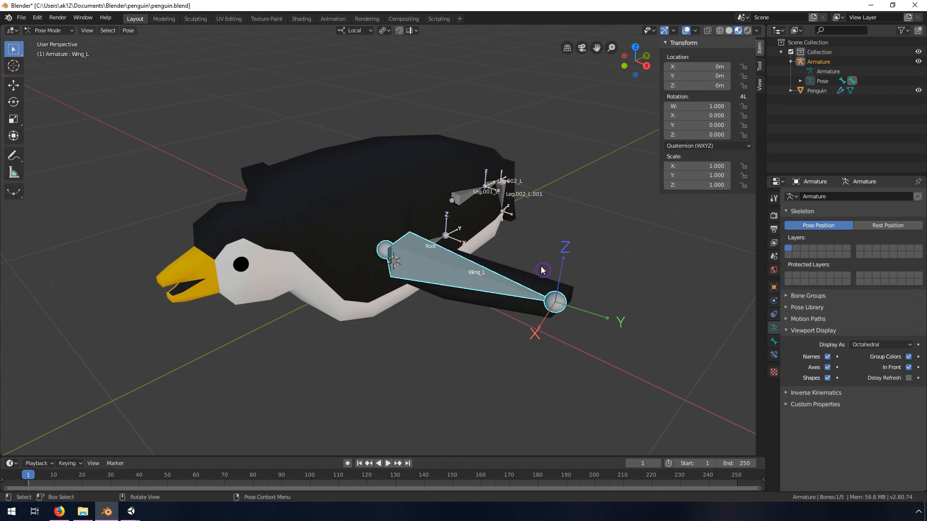
{"action": "key", "text": "r"}
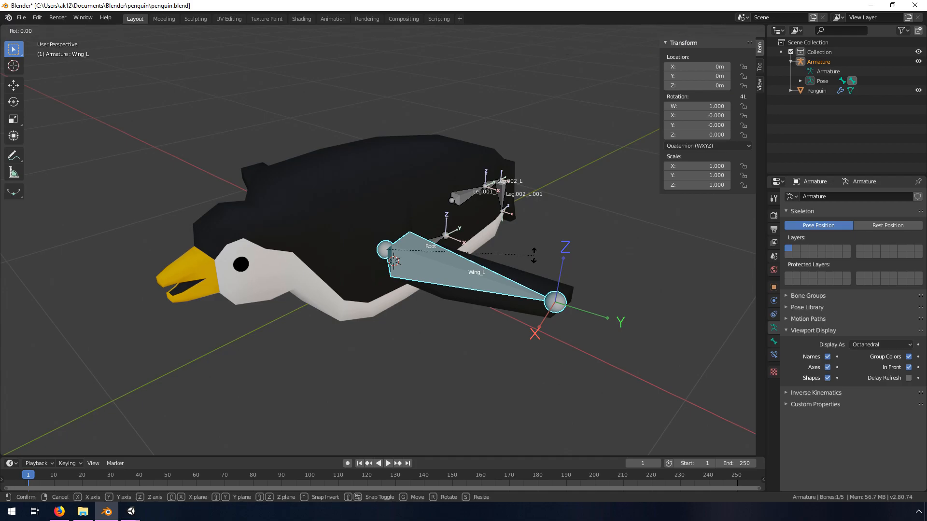
{"action": "key", "text": "x"}
{"action": "key", "text": "x"}
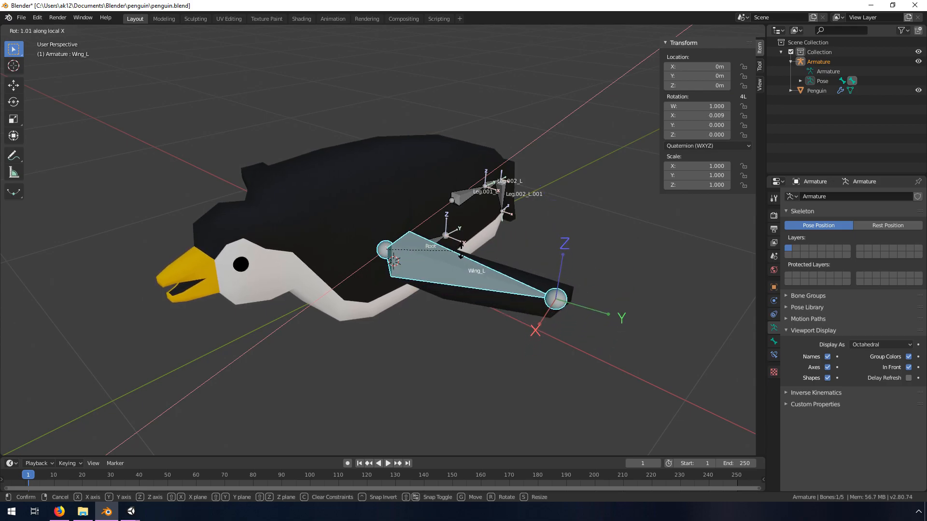
{"action": "key", "text": "z"}
{"action": "key", "text": "z"}
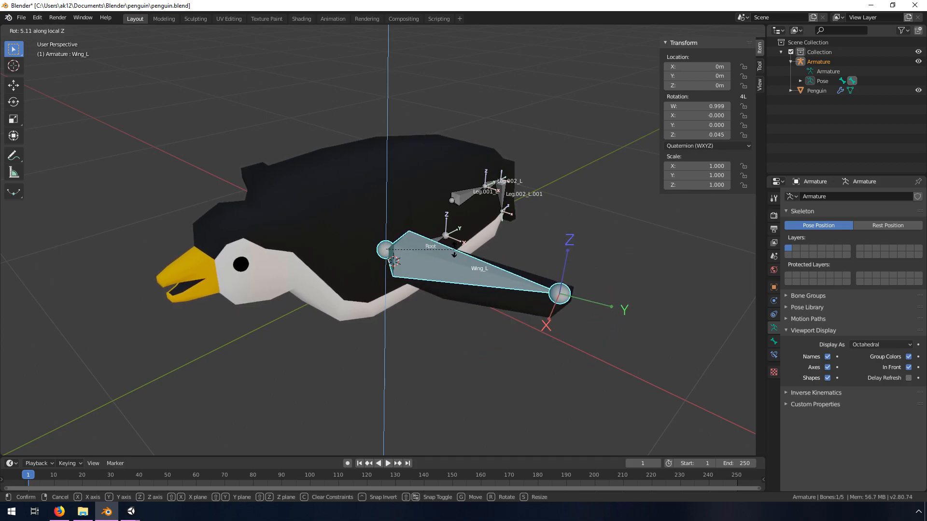
{"action": "right_click", "coordinate": [476, 244]}
Set Wing_L's rotation mode to XYZ Euler
{"action": "middle_click_drag", "start_coordinate": [516, 294], "coordinate": [480, 283]}
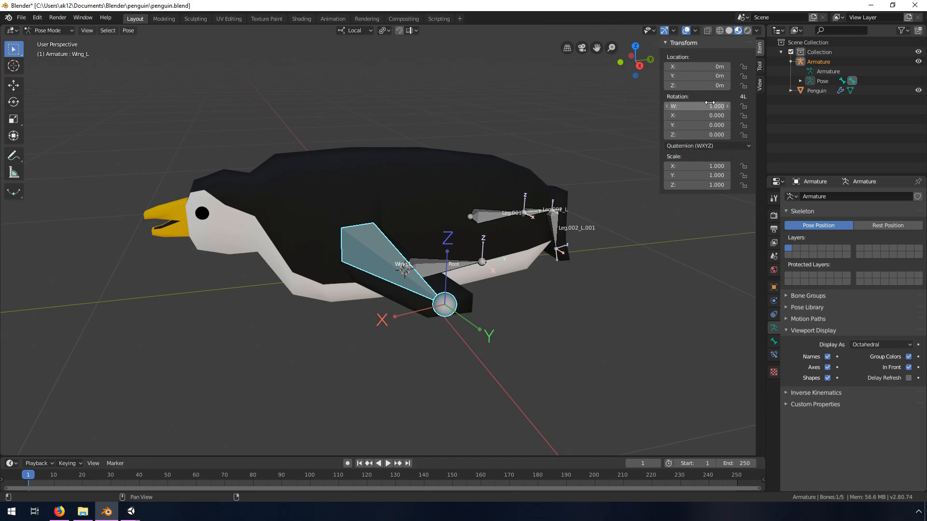
{"action": "left_click", "coordinate": [708, 149]}
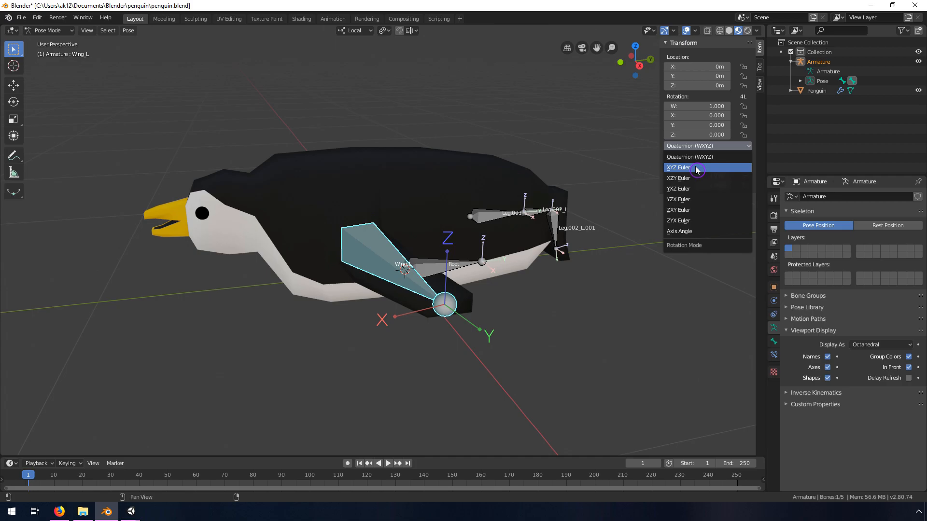
{"action": "left_click", "coordinate": [699, 167]}
{"action": "middle_click_drag", "start_coordinate": [315, 279], "coordinate": [441, 290]}
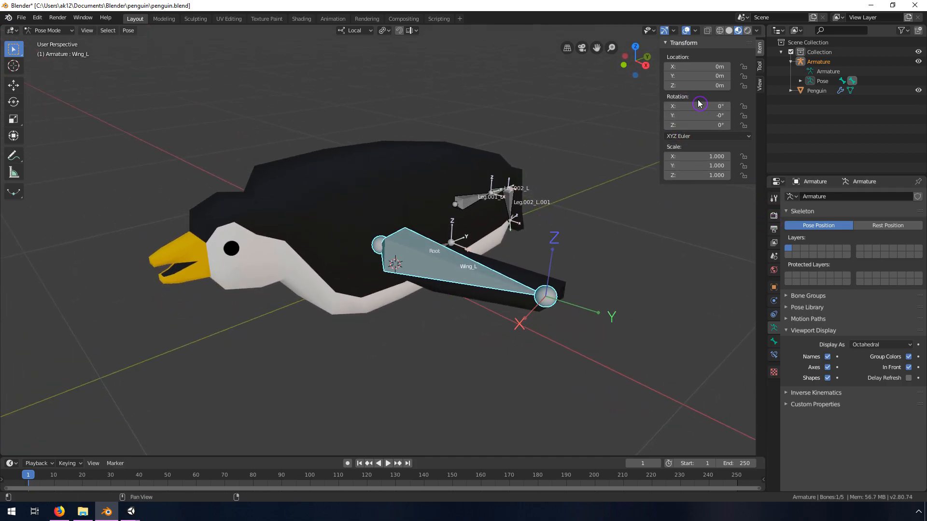
Test Wing_L's swing by rotating it about 28.8° around its local Z axis, and reset its Z rotation to 0
{"action": "mouse_move", "coordinate": [502, 214]}
{"action": "middle_mouse_down"}
{"action": "mouse_move", "coordinate": [535, 232]}
{"action": "mouse_move", "coordinate": [498, 244]}
{"action": "mouse_move", "coordinate": [483, 234]}
{"action": "mouse_move", "coordinate": [495, 224]}
{"action": "middle_mouse_up"}
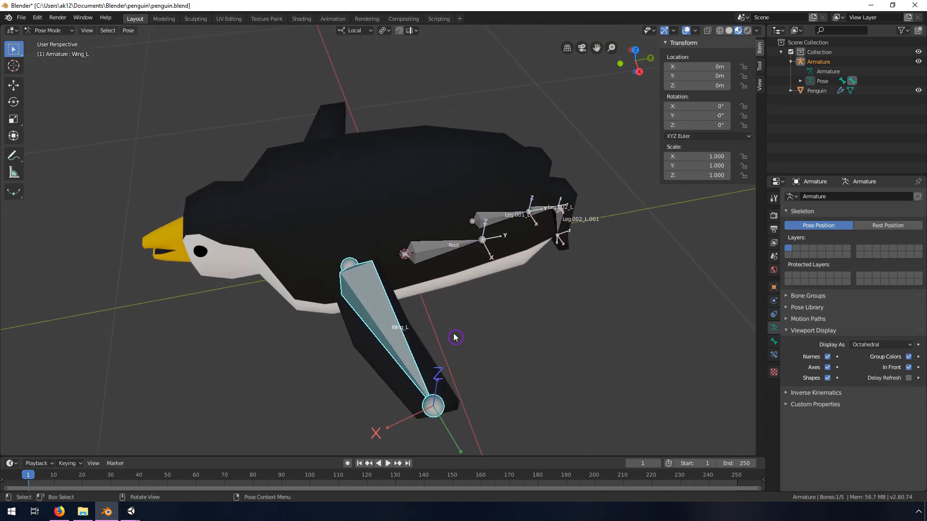
{"action": "key", "text": "r"}
{"action": "key", "text": "z"}
{"action": "left_click", "coordinate": [518, 279]}
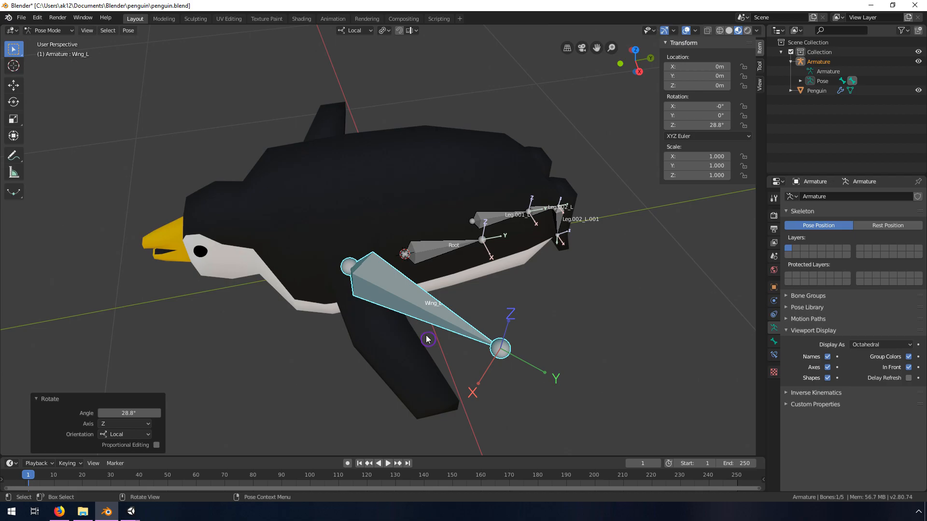
{"action": "double_click", "coordinate": [716, 126]}
{"action": "key", "text": "ctrl+a"}
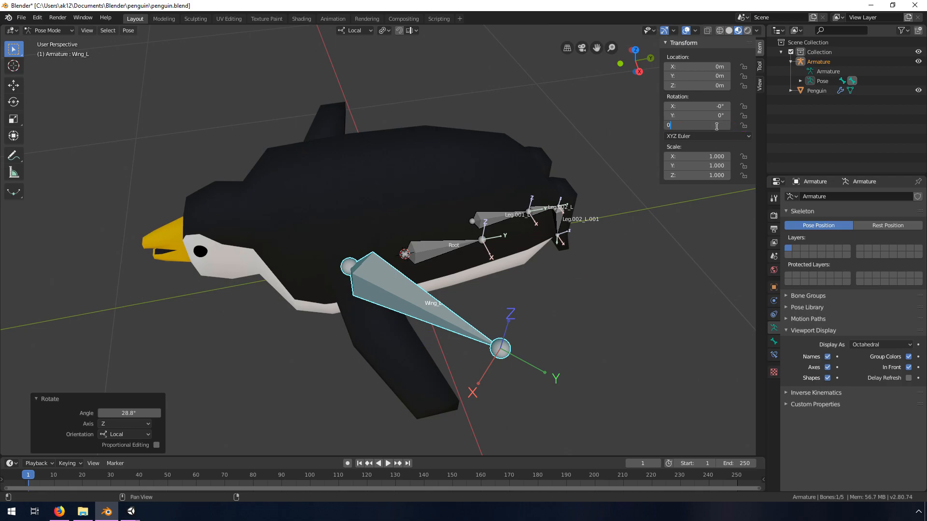
{"action": "type", "text": "0"}
{"action": "key", "text": "Return"}
In Edit Mode, parent Wing_L to the Root bone with Keep Offset, and select only the Root bone
{"action": "middle_click_drag", "start_coordinate": [397, 333], "coordinate": [486, 213]}
{"action": "middle_click_drag", "start_coordinate": [354, 234], "coordinate": [406, 231]}
{"action": "key", "text": "KP_7"}
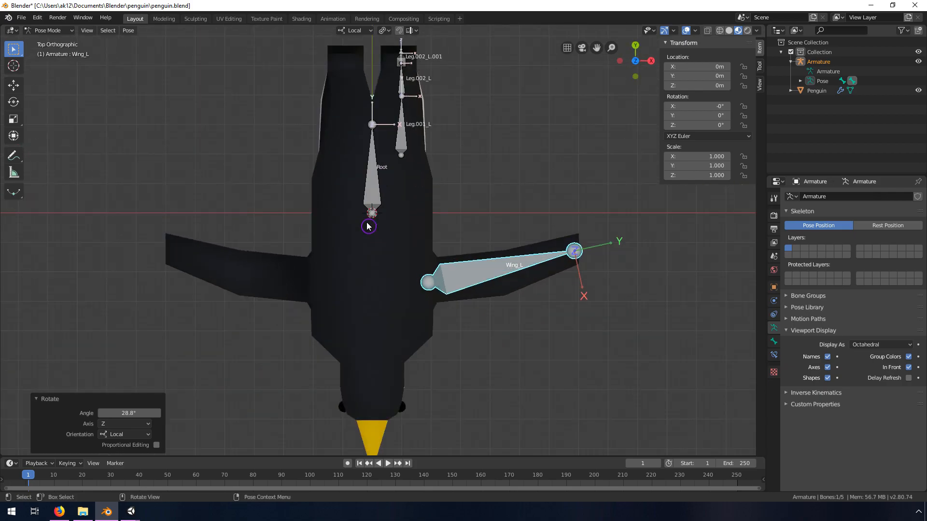
{"action": "middle_click_drag", "start_coordinate": [387, 330], "coordinate": [399, 261], "text": "shift"}
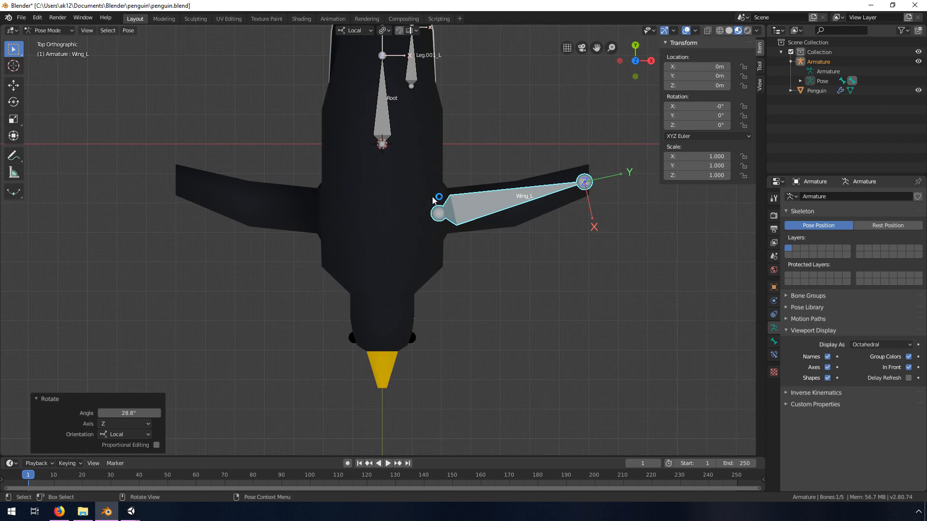
{"action": "left_click", "coordinate": [55, 30]}
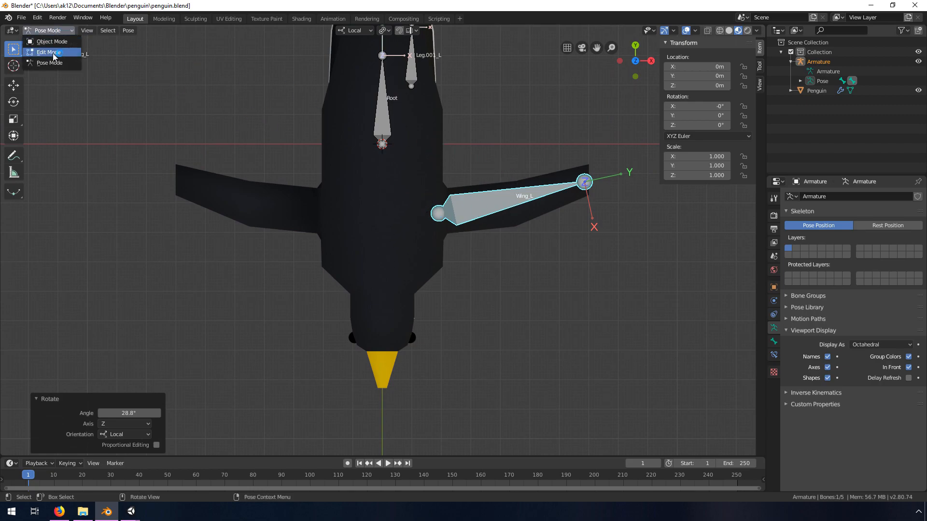
{"action": "left_click", "coordinate": [46, 52]}
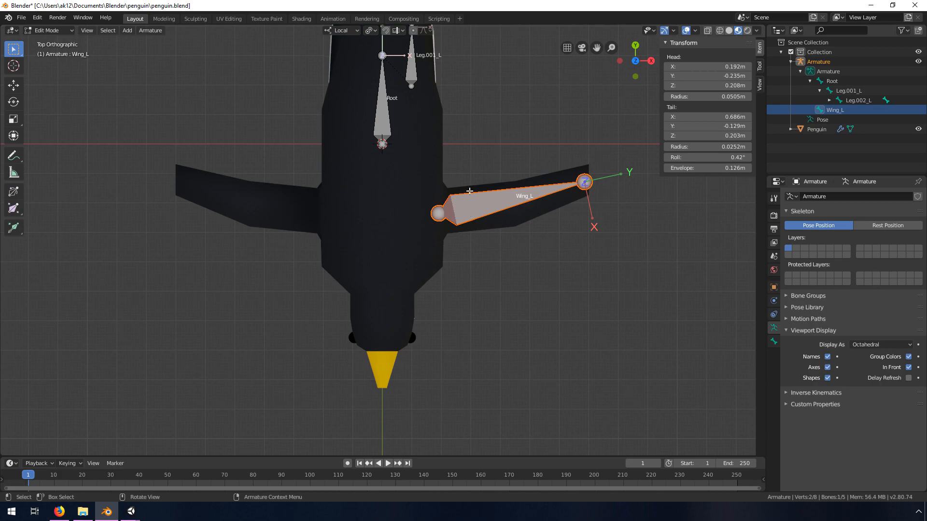
{"action": "left_click", "coordinate": [382, 114], "text": "shift"}
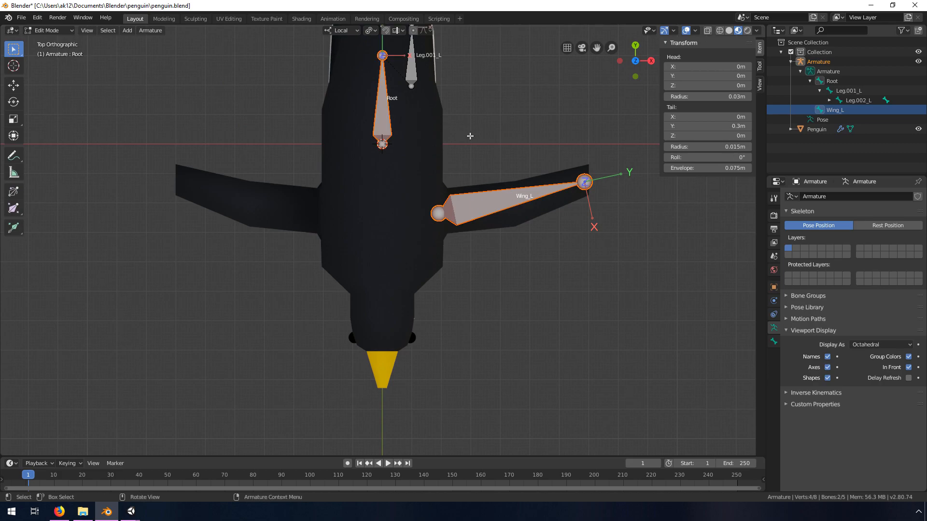
{"action": "key", "text": "ctrl+p"}
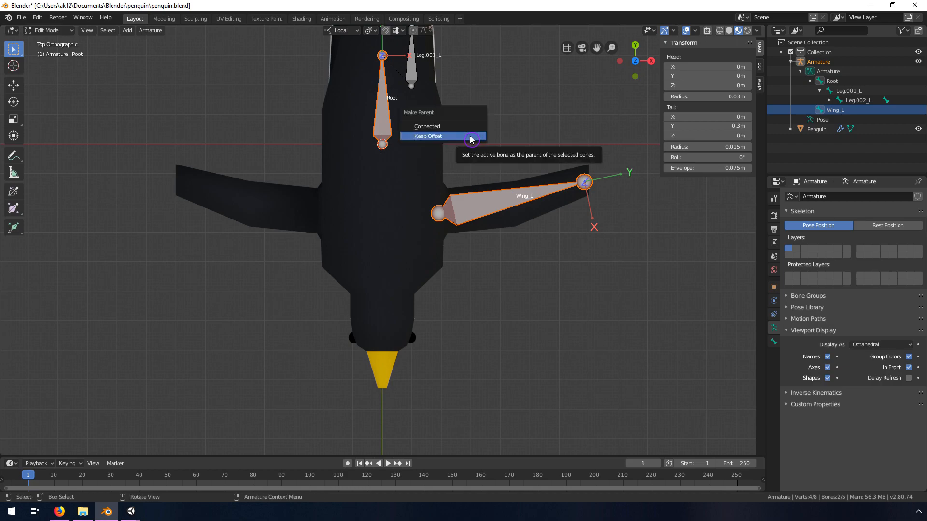
{"action": "left_click", "coordinate": [471, 138]}
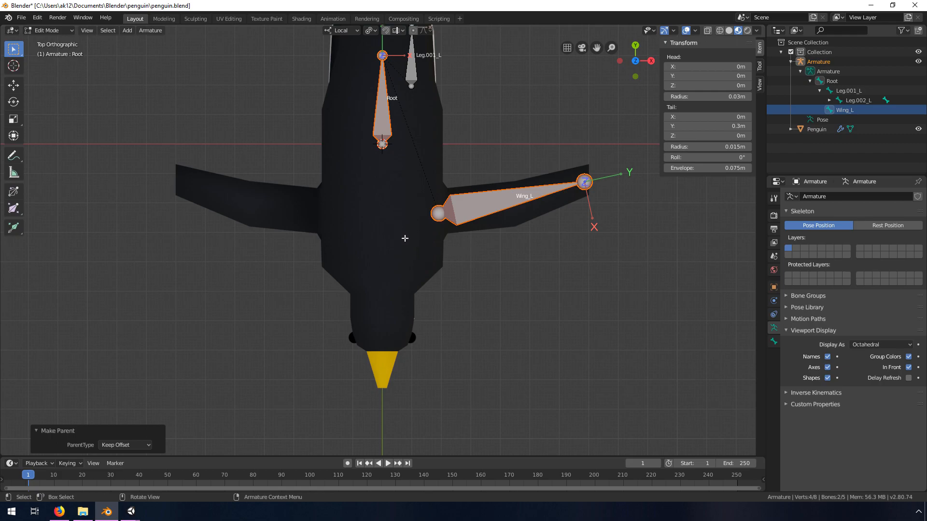
{"action": "left_click", "coordinate": [382, 112]}
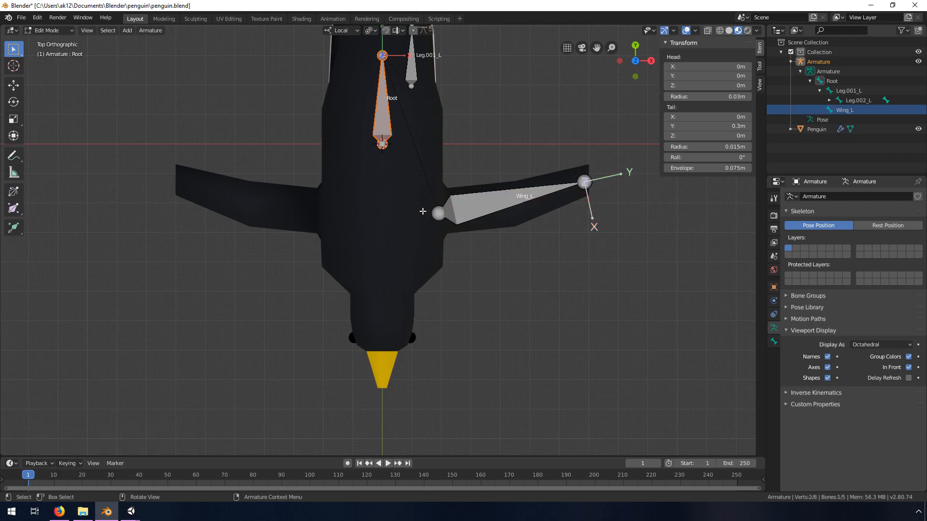
Duplicate the Root bone, place the copy about 0.489 m along negative Y toward the penguin's head, and rename it Head
{"action": "key", "text": "shift+d"}
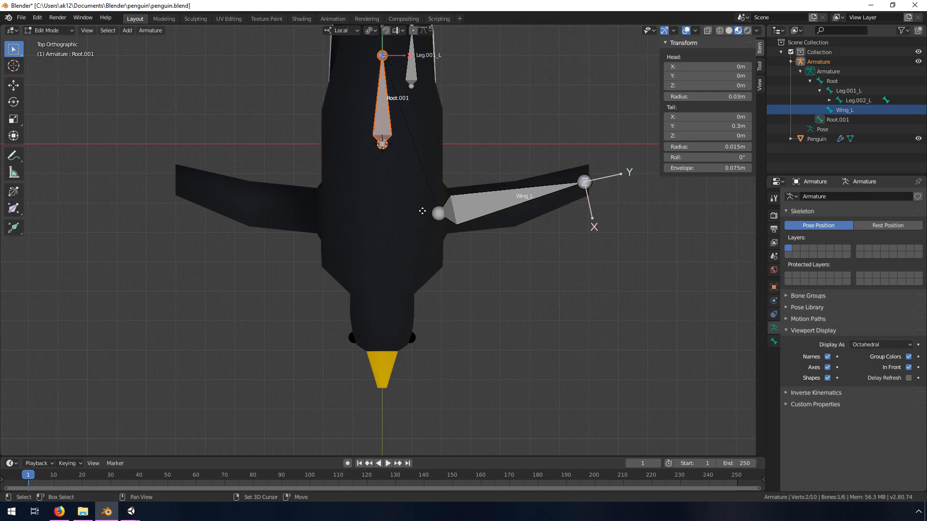
{"action": "left_click", "coordinate": [421, 355]}
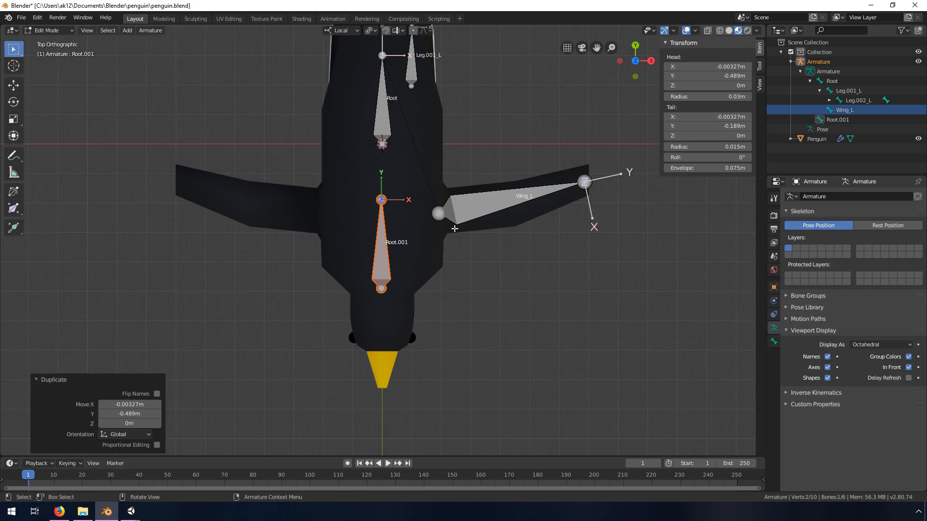
{"action": "left_click_drag", "start_coordinate": [843, 120], "coordinate": [817, 83]}
{"action": "left_click", "coordinate": [810, 81]}
{"action": "double_click", "coordinate": [837, 90]}
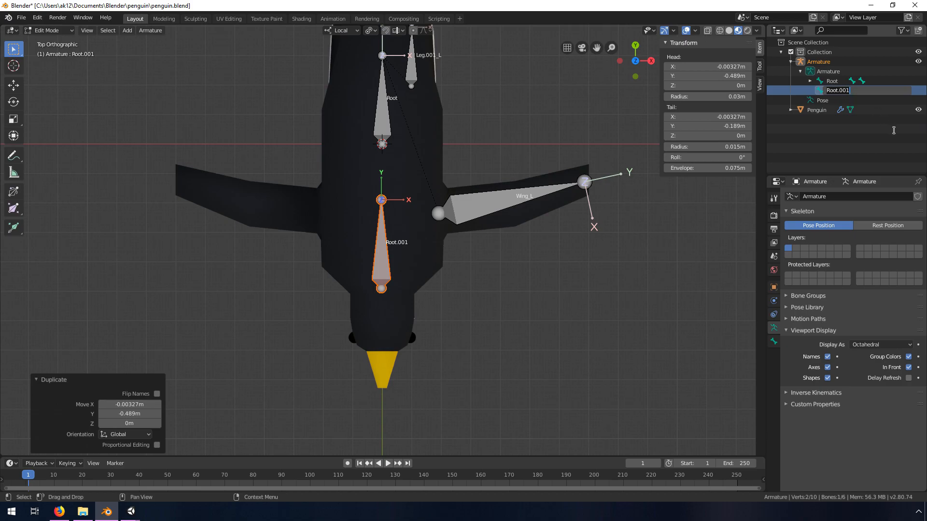
{"action": "type", "text": "NHead"}
{"action": "key", "text": "Return"}
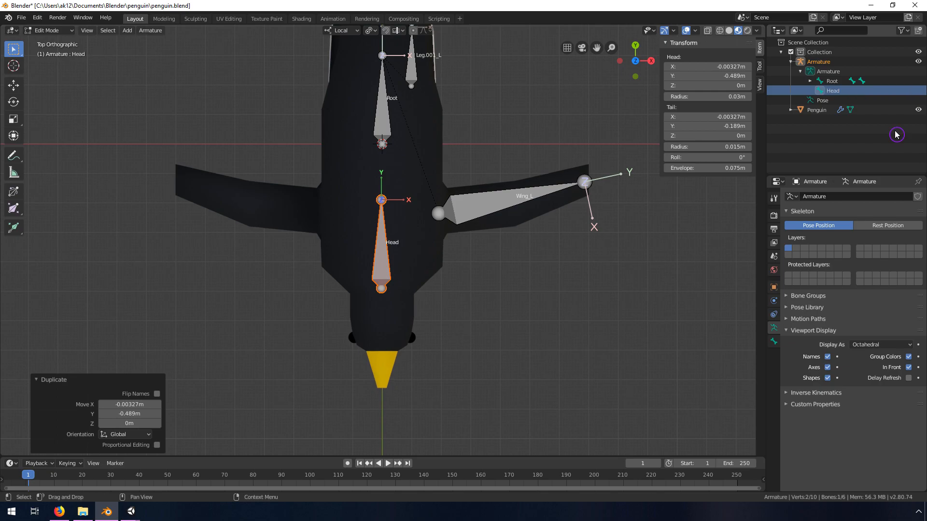
{"action": "left_click", "coordinate": [378, 201]}
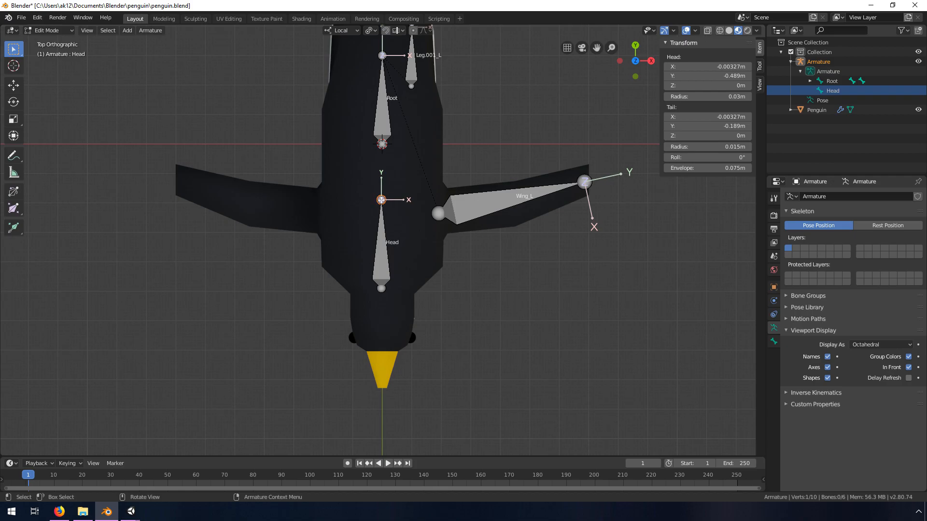
{"action": "key", "text": "g"}
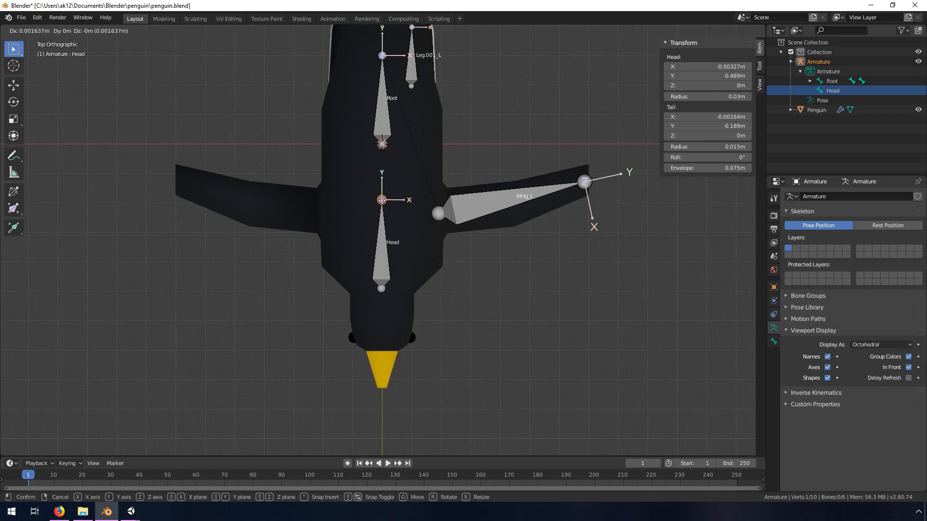
{"action": "right_click", "coordinate": [385, 201]}
Center the Head bone by setting both its head X and tail X coordinates to 0 m
{"action": "left_click", "coordinate": [382, 288]}
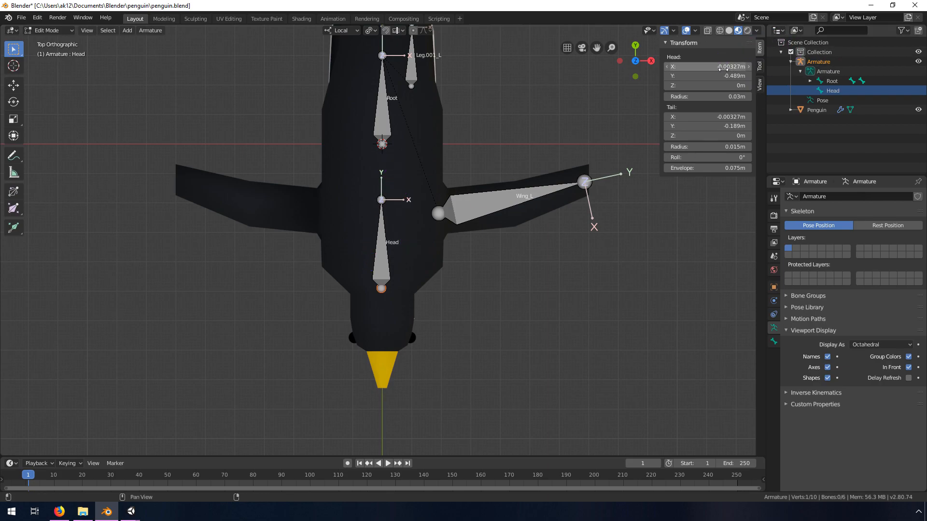
{"action": "left_click", "coordinate": [724, 116]}
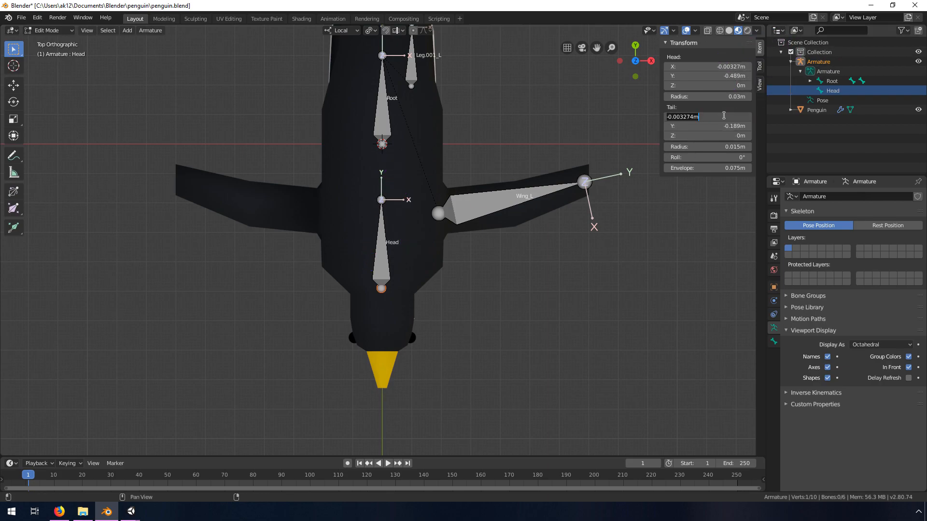
{"action": "left_click", "coordinate": [727, 65]}
{"action": "left_click", "coordinate": [726, 65]}
{"action": "type", "text": "0"}
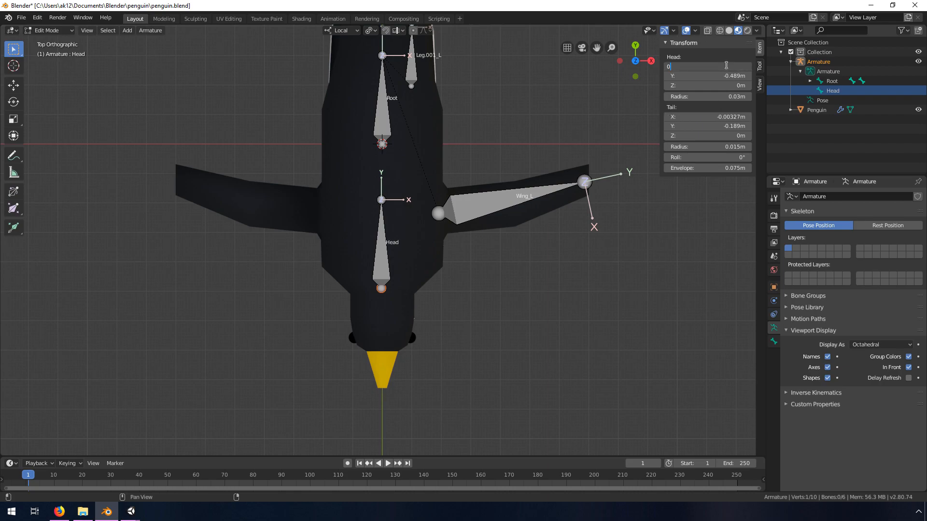
{"action": "key", "text": "Return"}
{"action": "left_click", "coordinate": [381, 199]}
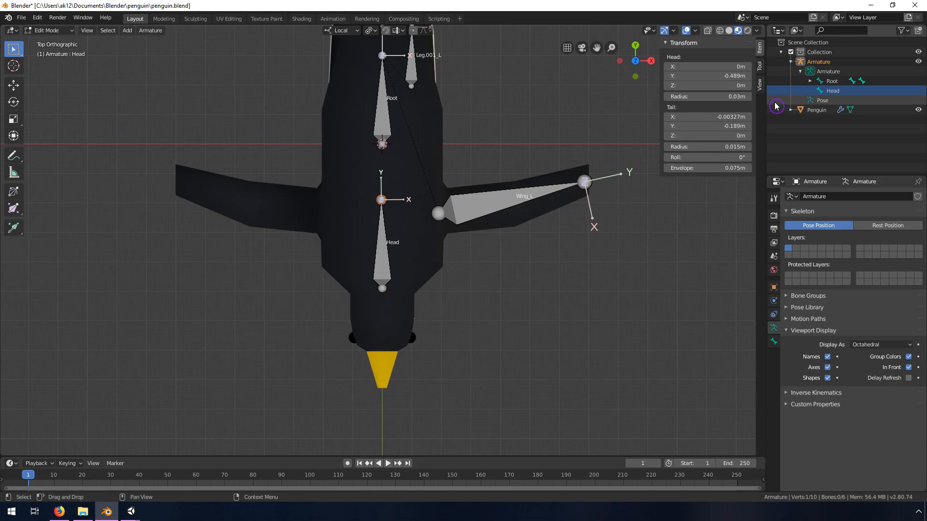
{"action": "left_click", "coordinate": [707, 117]}
{"action": "type", "text": "0"}
{"action": "key", "text": "Return"}
Move the Head bone's tail about -0.517 m along local Y, so the bone points toward the beak
{"action": "key", "text": "g"}
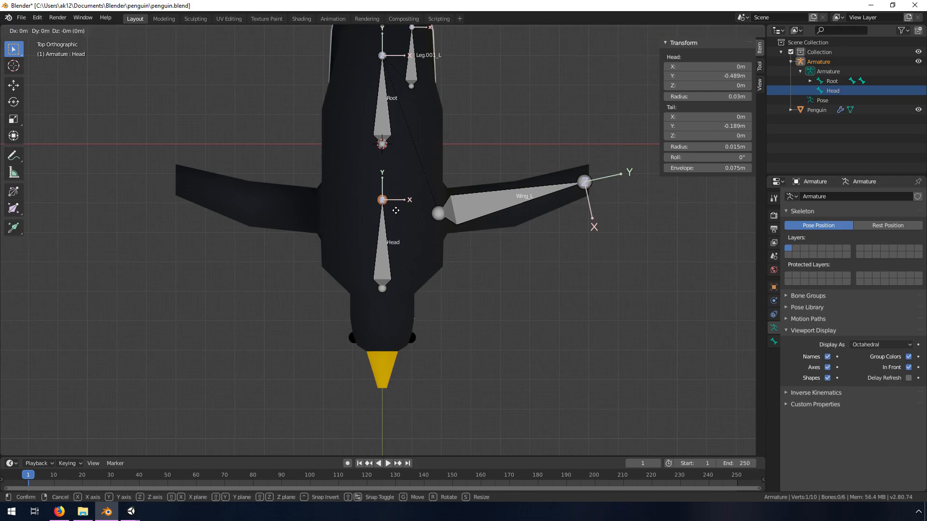
{"action": "key", "text": "y"}
{"action": "key", "text": "y"}
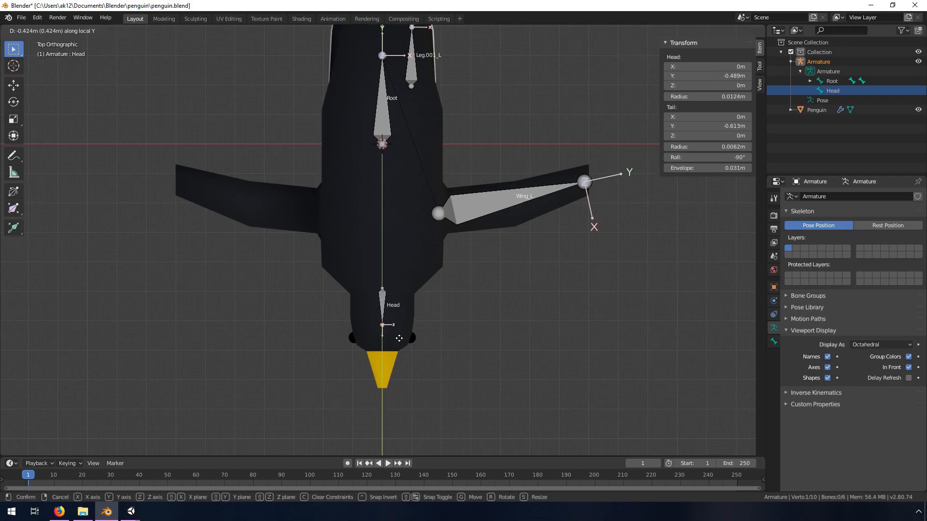
{"action": "left_click", "coordinate": [395, 363]}
Select the whole Head bone and set its roll to 0°
{"action": "middle_click_drag", "start_coordinate": [426, 376], "coordinate": [345, 301]}
{"action": "scroll", "coordinate": [341, 345], "scroll_direction": "up", "scroll_amount": 5}
{"action": "middle_click_drag", "start_coordinate": [345, 350], "coordinate": [250, 387]}
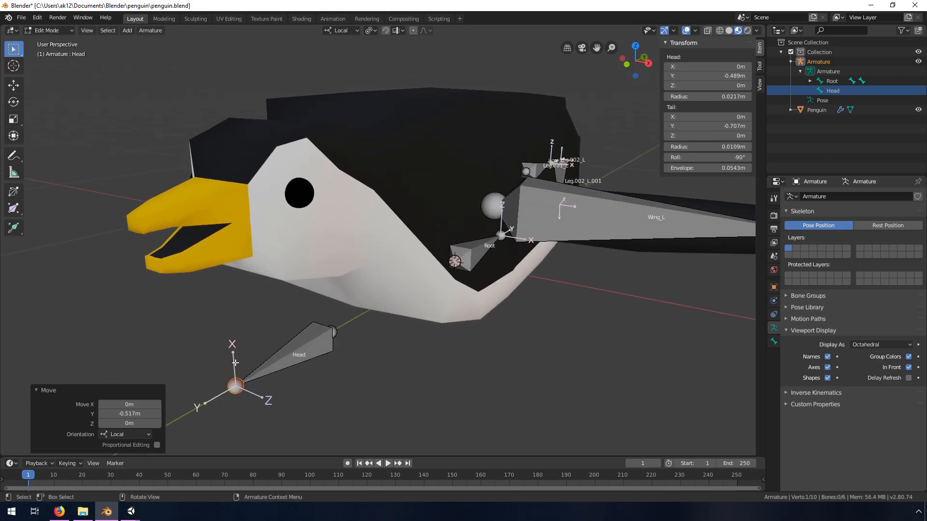
{"action": "scroll", "coordinate": [234, 357], "scroll_direction": "down", "scroll_amount": 2}
{"action": "scroll", "coordinate": [279, 357], "scroll_direction": "up", "scroll_amount": 2}
{"action": "scroll", "coordinate": [310, 368], "scroll_direction": "down", "scroll_amount": 2}
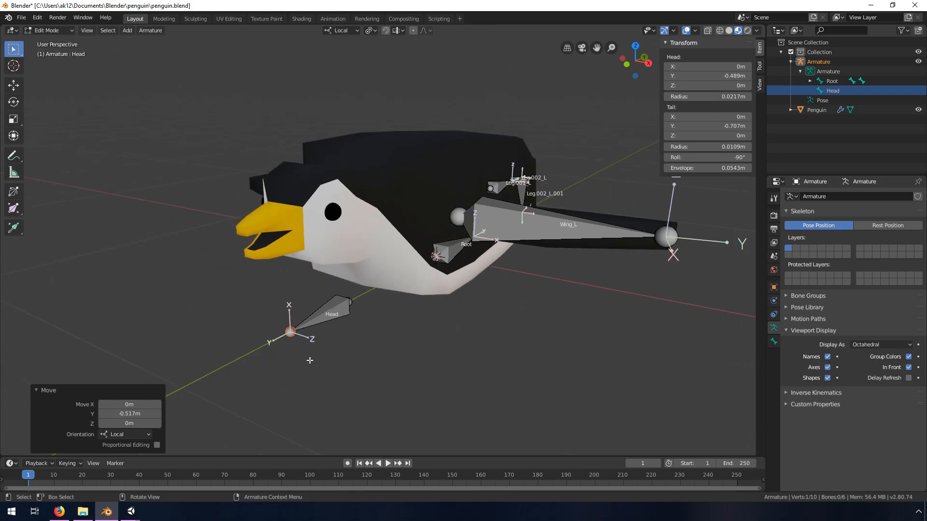
{"action": "left_click", "coordinate": [339, 305]}
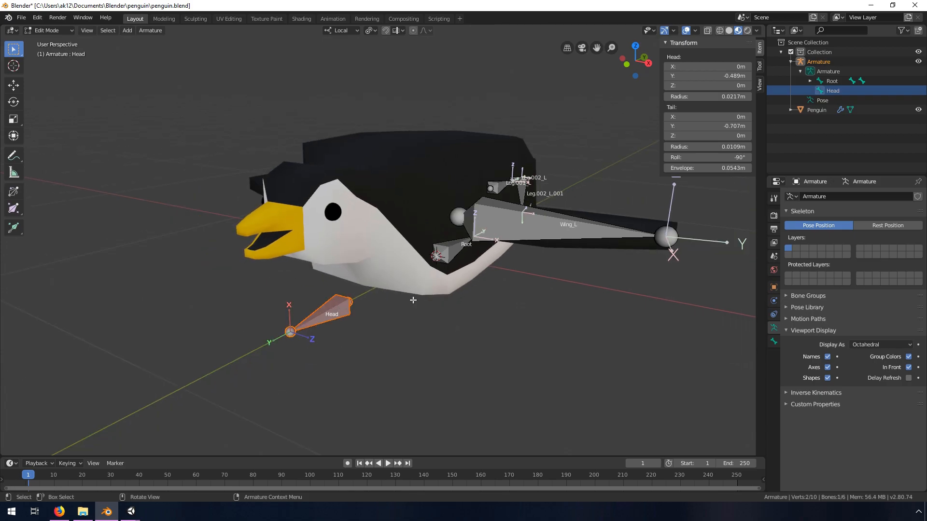
{"action": "mouse_move", "coordinate": [730, 159]}
{"action": "left_mouse_down"}
{"action": "mouse_move", "coordinate": [772, 159]}
{"action": "mouse_move", "coordinate": [726, 157]}
{"action": "left_mouse_up"}
{"action": "left_click", "coordinate": [726, 157]}
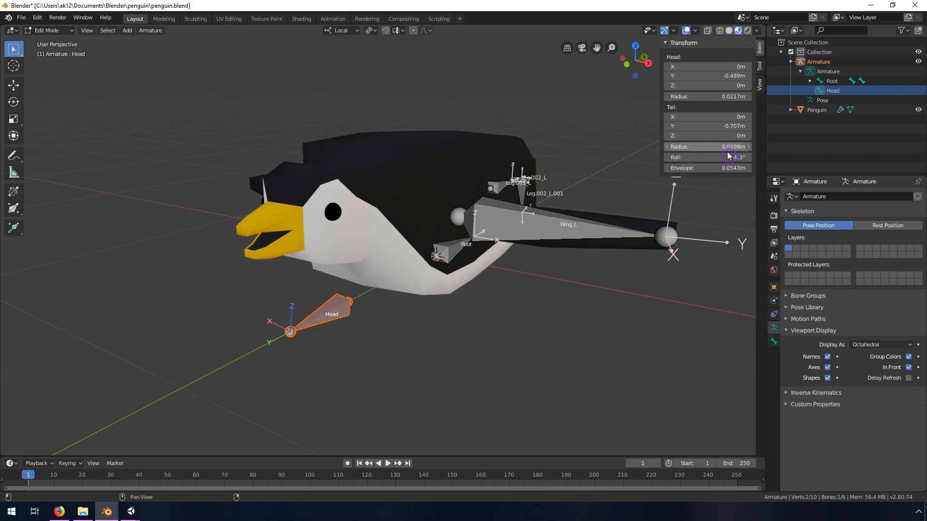
{"action": "type", "text": "0"}
{"action": "key", "text": "Return"}
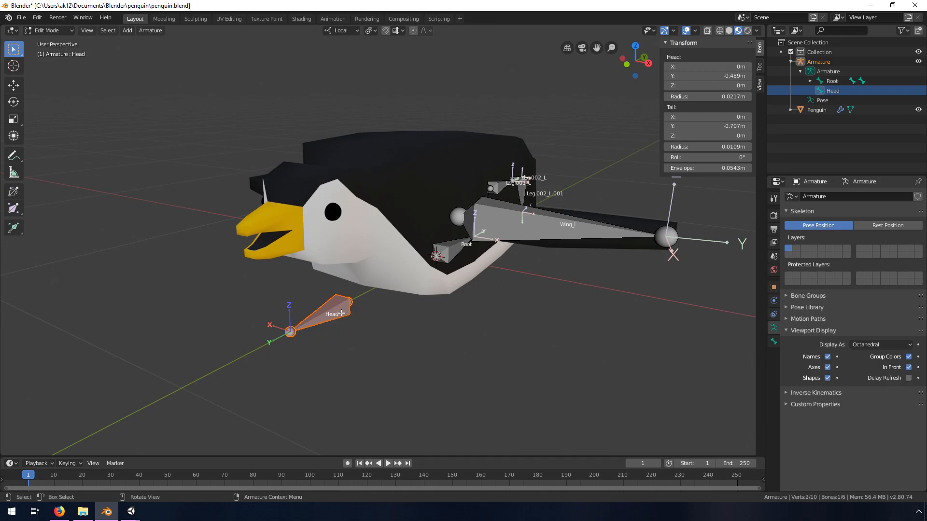
In the right side view, raise the Head bone about 0.252 m along local Z into the penguin's head
{"action": "key", "text": "KP_3"}
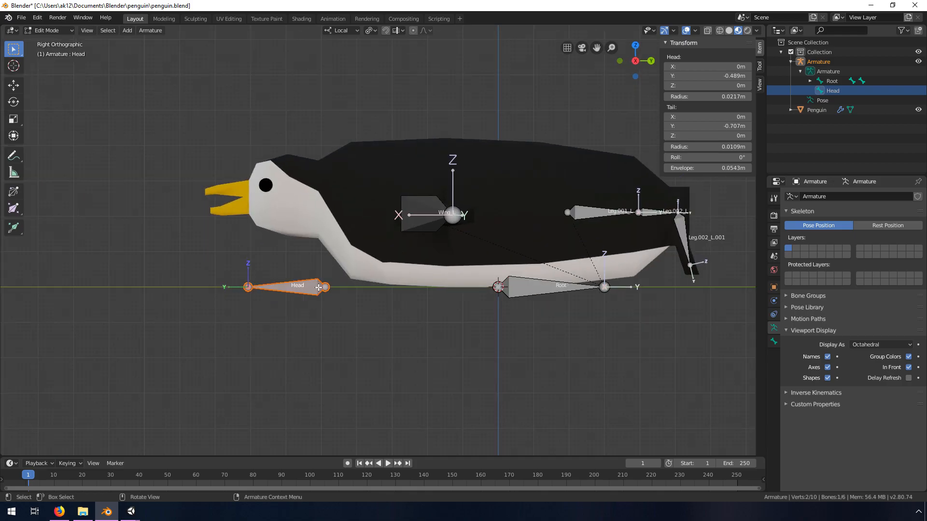
{"action": "key", "text": "g"}
{"action": "key", "text": "z"}
{"action": "key", "text": "z"}
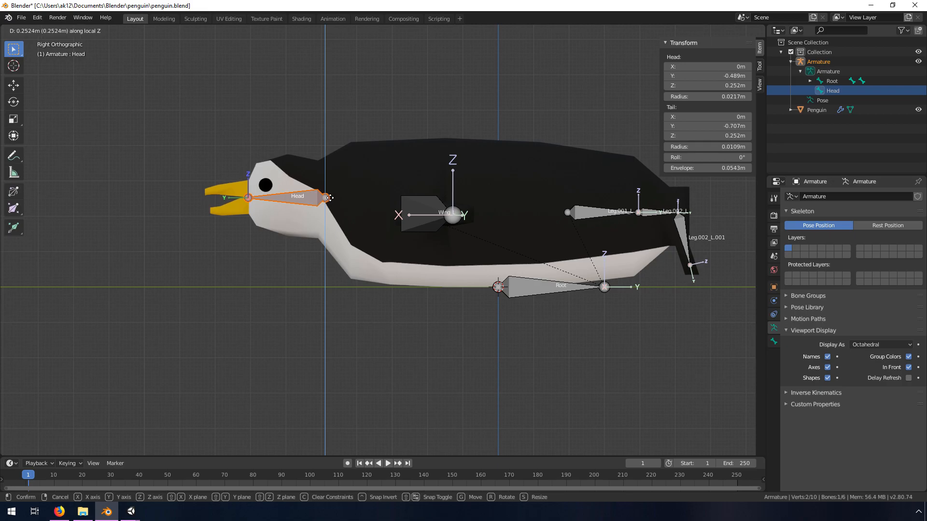
{"action": "left_click", "coordinate": [330, 198]}
Shift the Head bone's tail about 0.008 m in Y and 0.003 m in Z to the beak's hinge
{"action": "scroll", "coordinate": [239, 197], "scroll_direction": "up", "scroll_amount": 4}
{"action": "middle_click_drag", "start_coordinate": [96, 176], "coordinate": [338, 263], "text": "shift"}
{"action": "scroll", "coordinate": [445, 260], "scroll_direction": "up", "scroll_amount": 4}
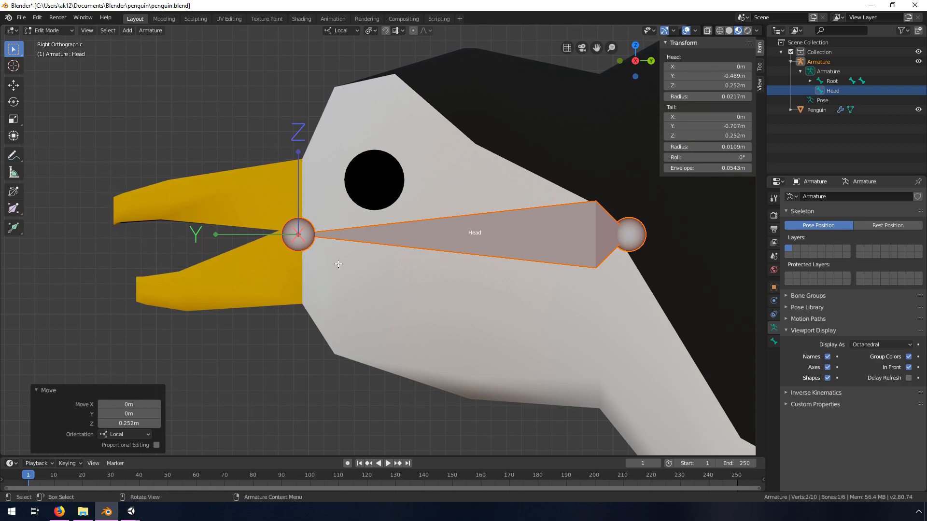
{"action": "left_click", "coordinate": [301, 245]}
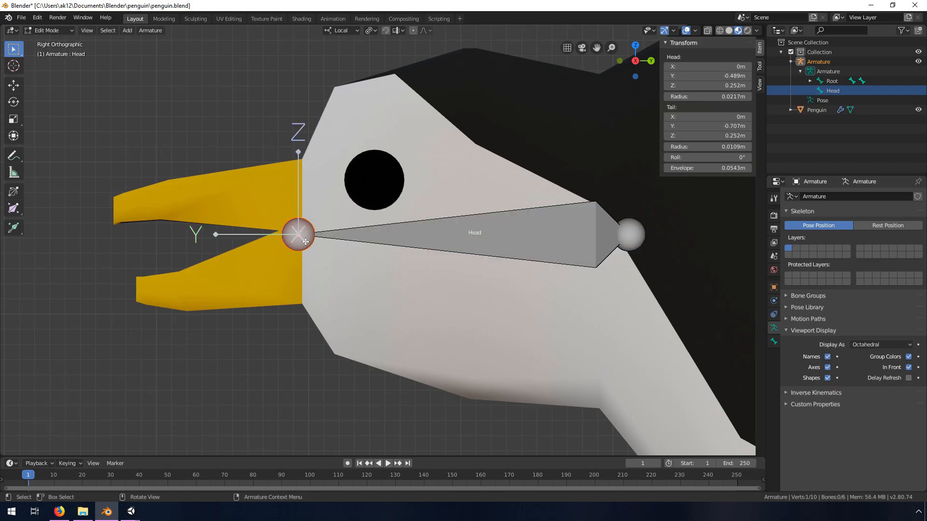
{"action": "key", "text": "g"}
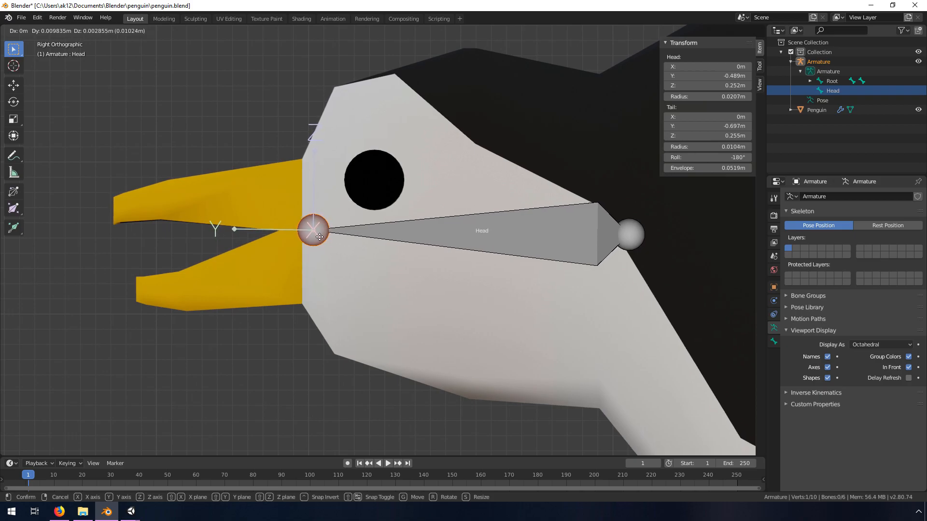
{"action": "left_click", "coordinate": [316, 238]}
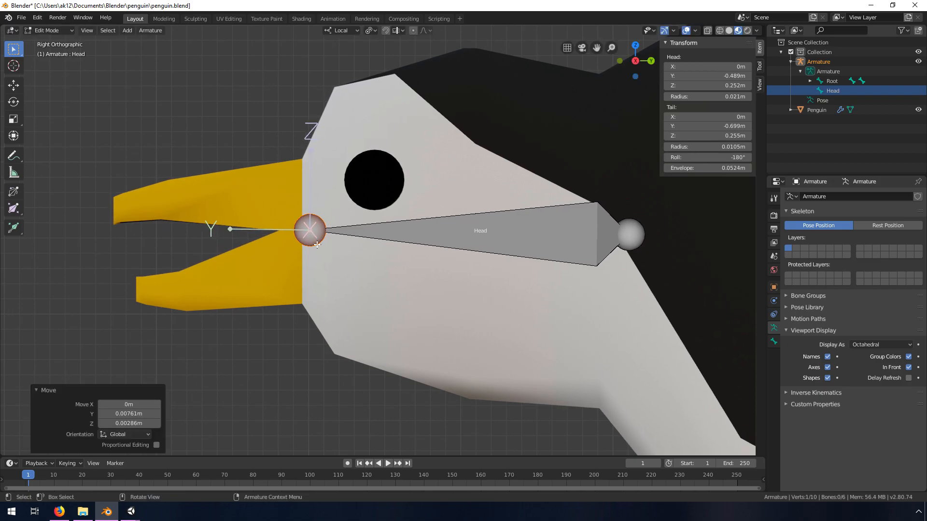
Extrude a bone about 0.085 m long from the Head bone's tail into the lower beak and rename it Beak
{"action": "key", "text": "e"}
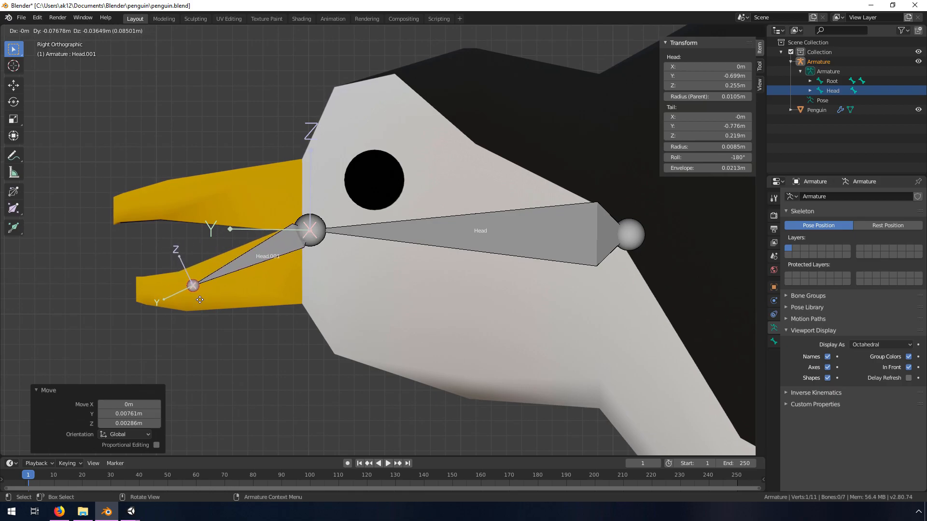
{"action": "left_click", "coordinate": [200, 300]}
{"action": "middle_click_drag", "start_coordinate": [276, 287], "coordinate": [267, 269]}
{"action": "left_click", "coordinate": [281, 251]}
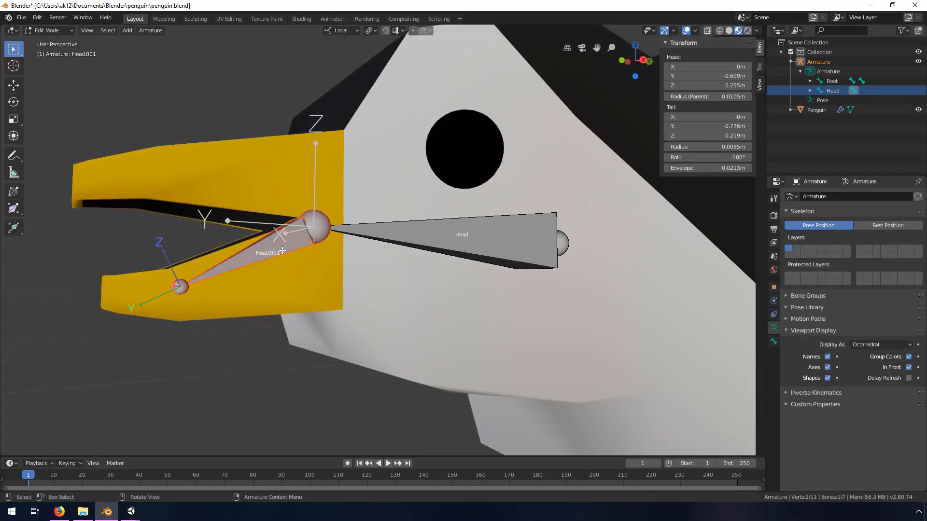
{"action": "left_click", "coordinate": [810, 90]}
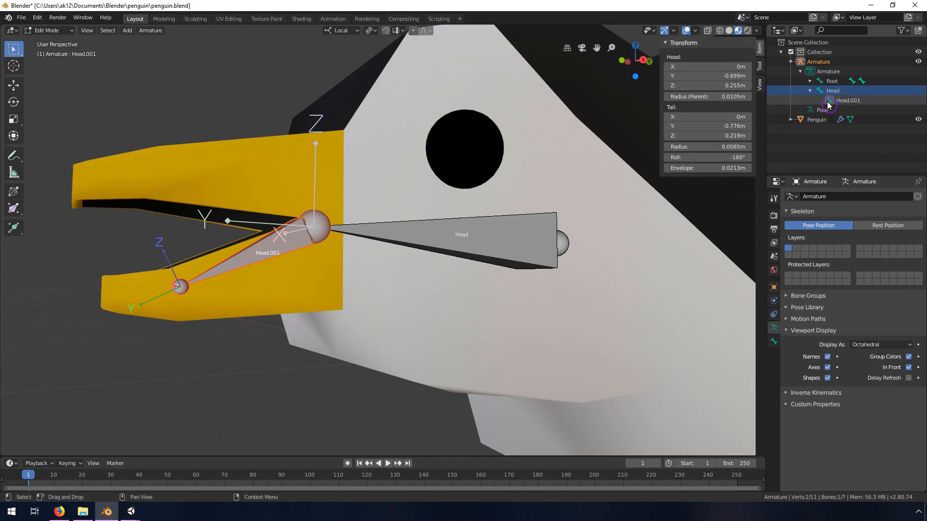
{"action": "double_click", "coordinate": [848, 101]}
{"action": "type", "text": "B"}
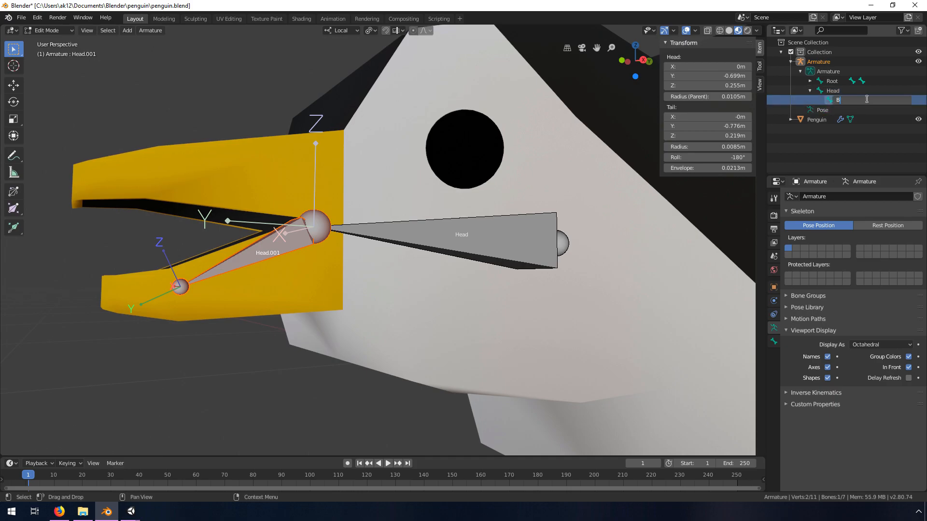
{"action": "type", "text": "eak"}
{"action": "key", "text": "Return"}
Parent the Head bone to the Root bone with Keep Offset
{"action": "middle_click_drag", "start_coordinate": [362, 281], "coordinate": [324, 249]}
{"action": "scroll", "coordinate": [325, 249], "scroll_direction": "up", "scroll_amount": 6}
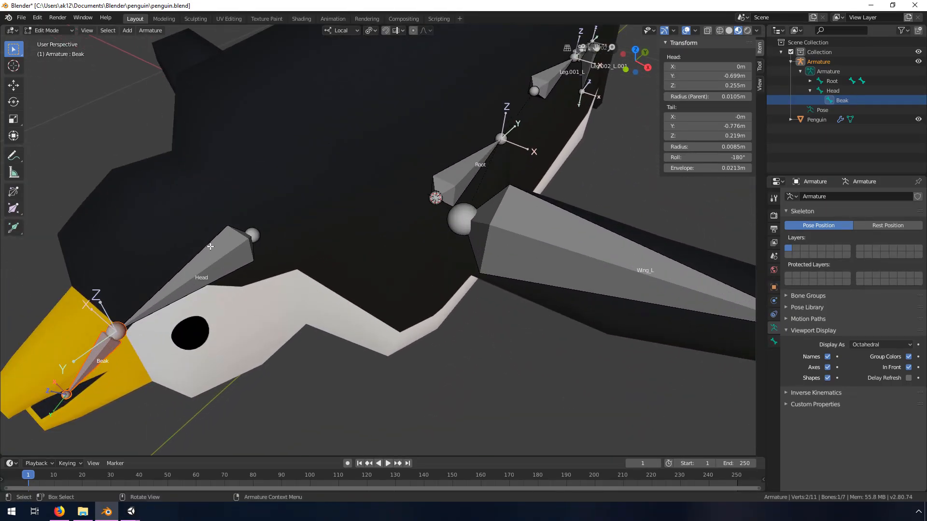
{"action": "left_click", "coordinate": [223, 251]}
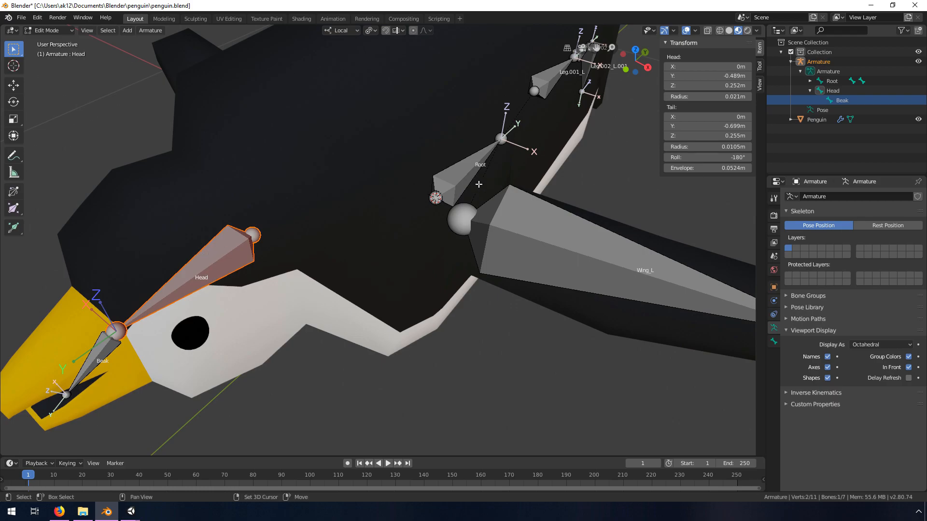
{"action": "left_click", "coordinate": [455, 179], "text": "shift"}
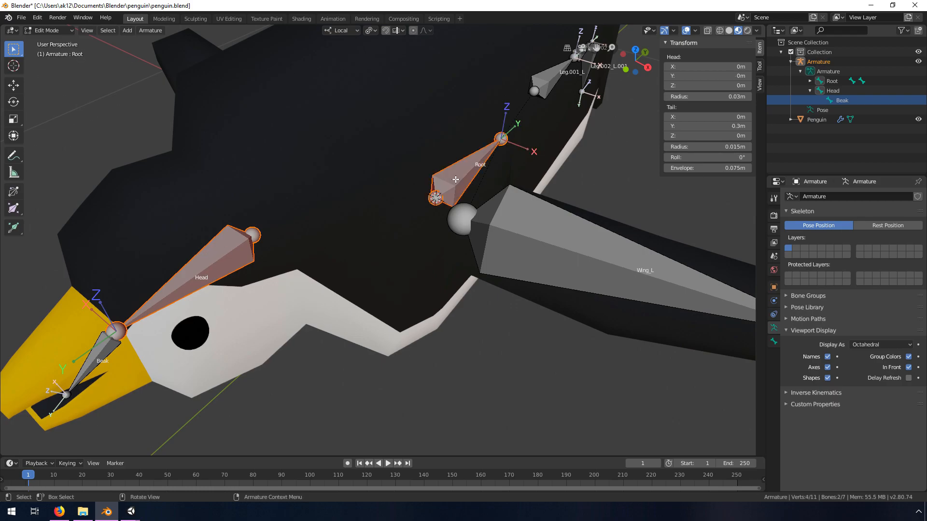
{"action": "key", "text": "ctrl+p"}
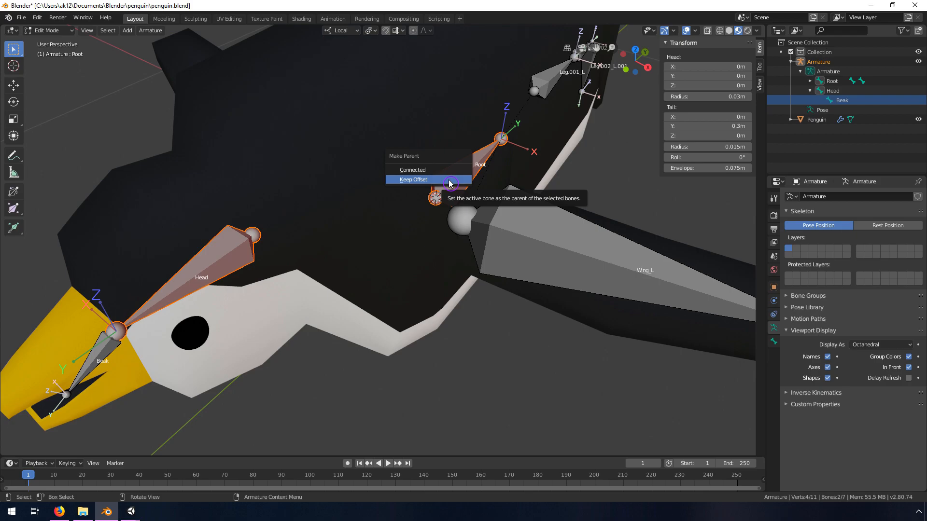
{"action": "left_click", "coordinate": [422, 183]}
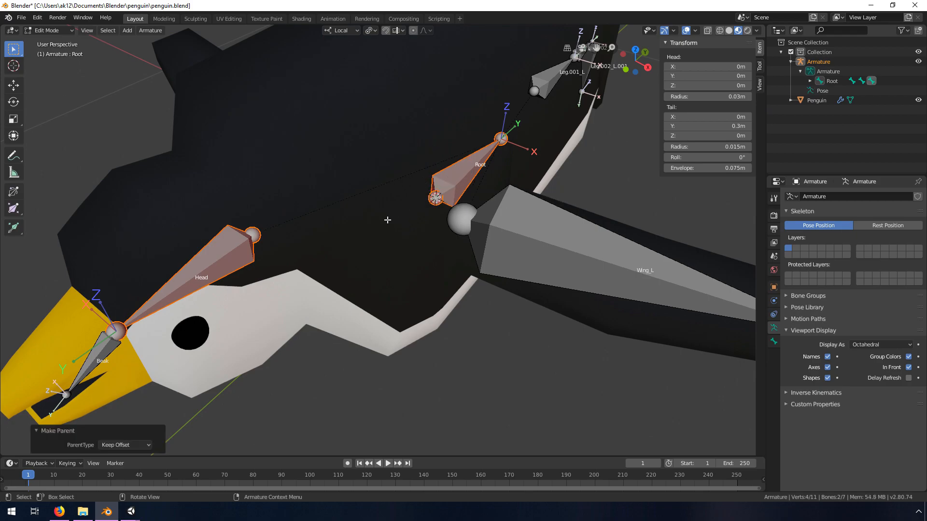
Select all bones of the armature and symmetrize them to create the right-side wing, leg and foot bones
{"action": "middle_click_drag", "start_coordinate": [291, 273], "coordinate": [341, 266]}
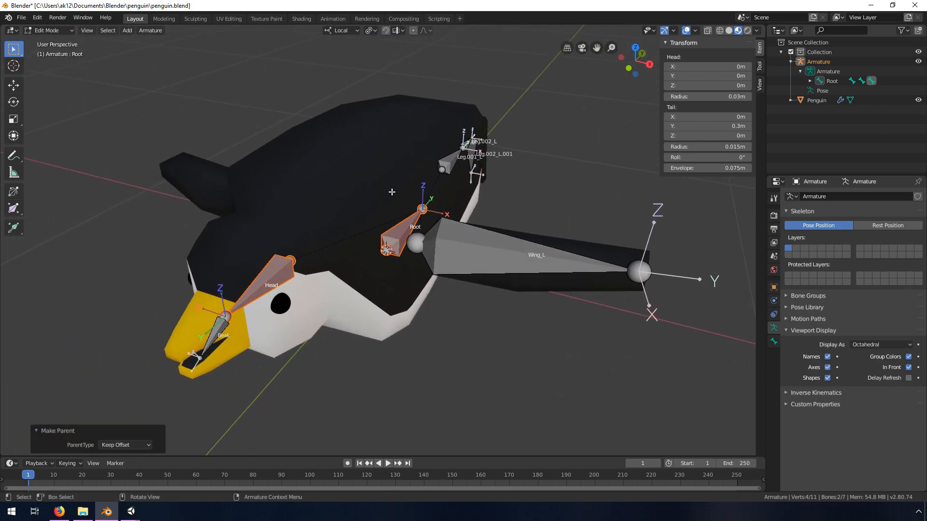
{"action": "middle_click_drag", "start_coordinate": [513, 168], "coordinate": [488, 217]}
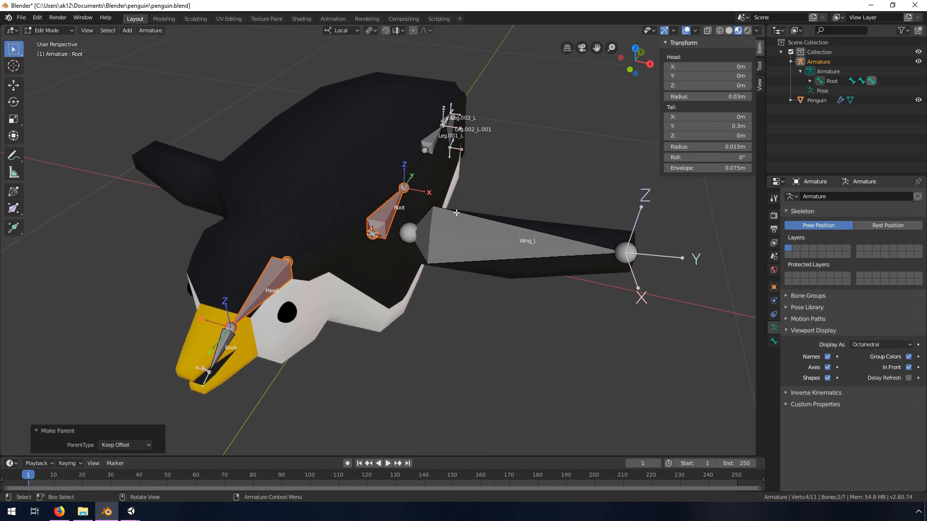
{"action": "key", "text": "a"}
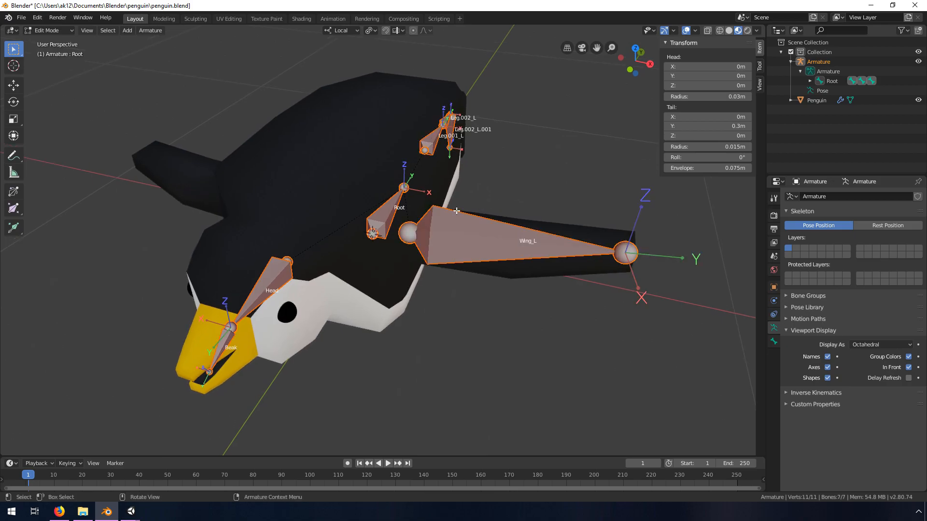
{"action": "middle_click_drag", "start_coordinate": [503, 240], "coordinate": [464, 237]}
{"action": "right_click", "coordinate": [431, 232]}
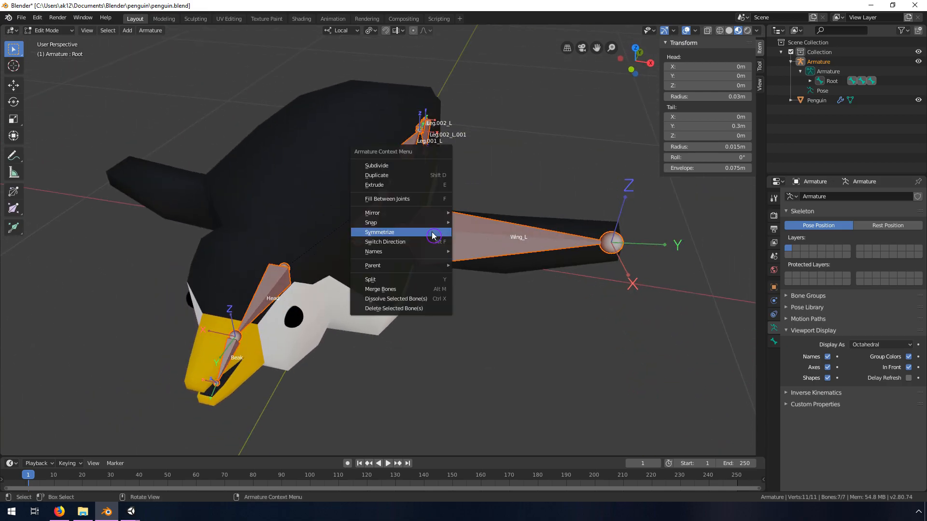
{"action": "left_click", "coordinate": [397, 233]}
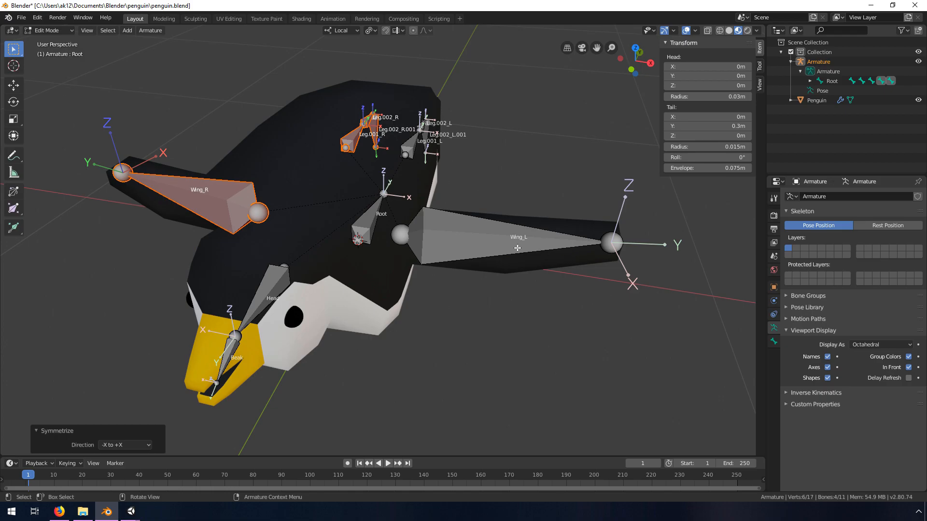
{"action": "mouse_move", "coordinate": [403, 217]}
{"action": "middle_mouse_down"}
{"action": "mouse_move", "coordinate": [324, 225]}
{"action": "mouse_move", "coordinate": [454, 257]}
{"action": "mouse_move", "coordinate": [389, 223]}
{"action": "middle_mouse_up"}
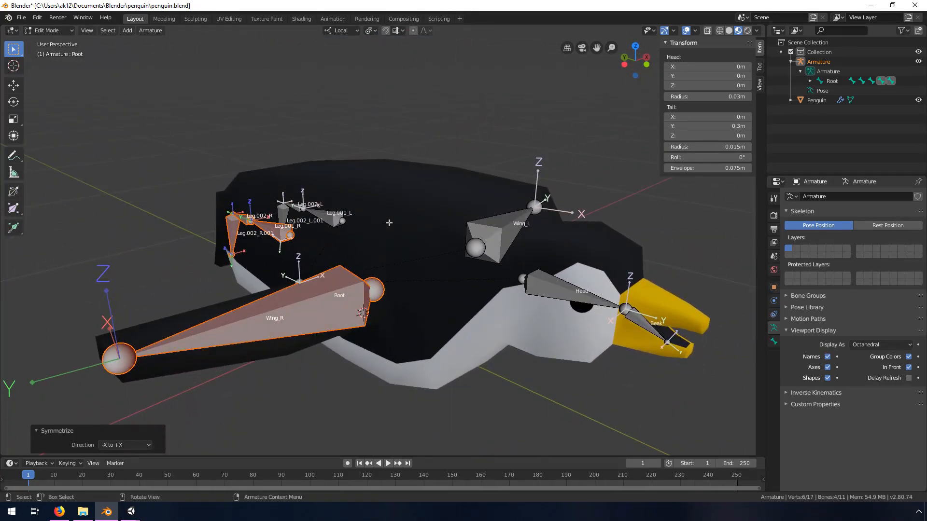
{"action": "middle_click_drag", "start_coordinate": [322, 321], "coordinate": [345, 317]}
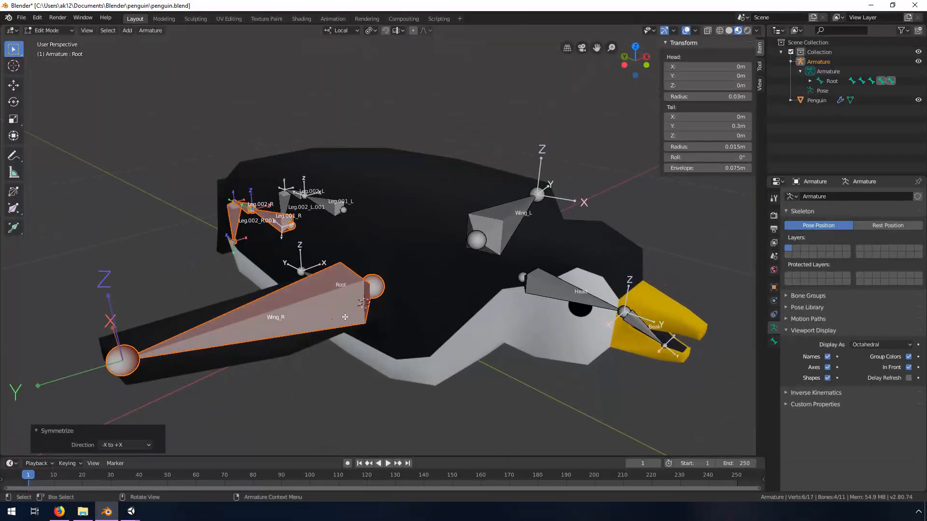
Switch the armature to Pose Mode and select the Head bone
{"action": "middle_click_drag", "start_coordinate": [464, 268], "coordinate": [352, 267]}
{"action": "middle_click_drag", "start_coordinate": [594, 335], "coordinate": [478, 321]}
{"action": "left_click", "coordinate": [46, 31]}
{"action": "left_click", "coordinate": [50, 63]}
{"action": "middle_click_drag", "start_coordinate": [401, 290], "coordinate": [518, 294]}
{"action": "left_click", "coordinate": [456, 291]}
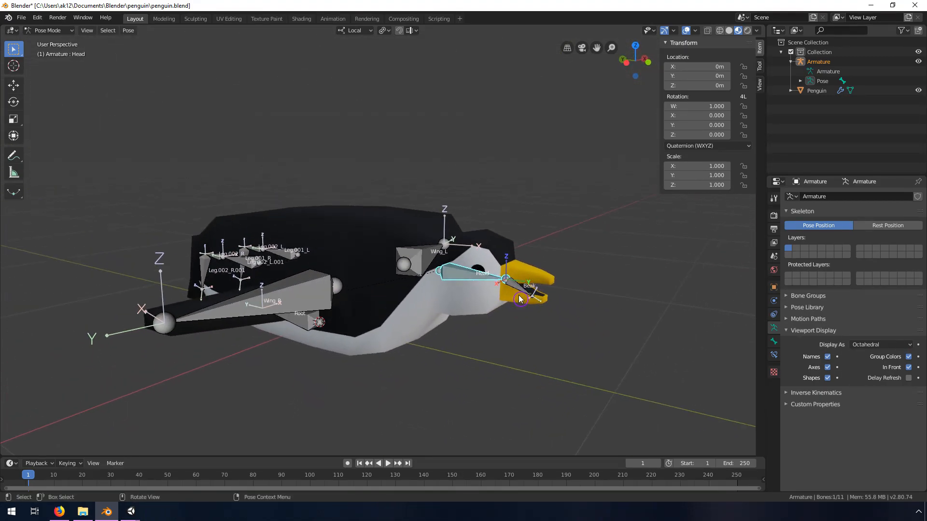
Try rotating the Beak bone about its local X axis to test its hinge at the end of the Head bone
{"action": "left_click", "coordinate": [524, 294]}
{"action": "scroll", "coordinate": [578, 298], "scroll_direction": "up", "scroll_amount": 4}
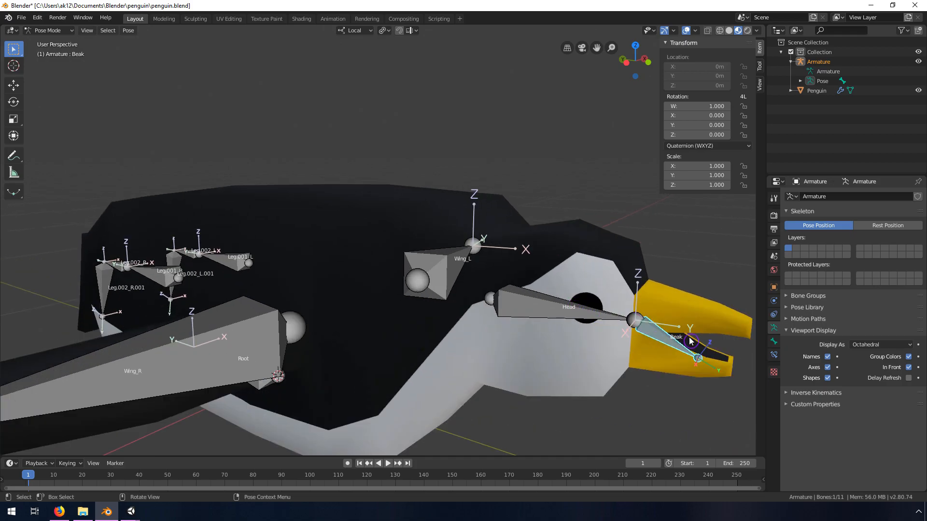
{"action": "key", "text": "r"}
{"action": "key", "text": "x"}
{"action": "key", "text": "x"}
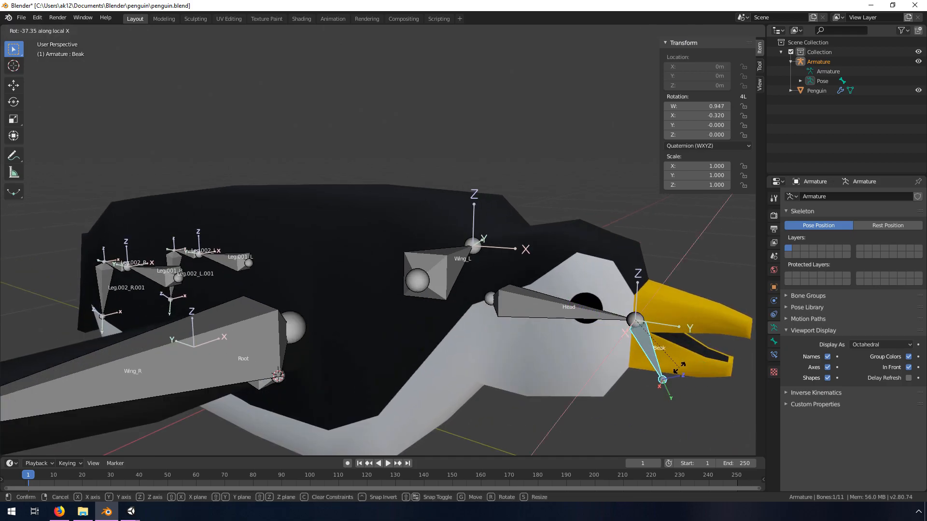
{"action": "left_click", "coordinate": [689, 332]}
Try rotating the Head bone about its local X axis, cancel the rotation and look over the whole rig
{"action": "left_click", "coordinate": [541, 311]}
{"action": "key", "text": "r"}
{"action": "key", "text": "x"}
{"action": "key", "text": "x"}
{"action": "key", "text": "Escape"}
{"action": "middle_click_drag", "start_coordinate": [531, 346], "coordinate": [382, 310]}
{"action": "scroll", "coordinate": [377, 319], "scroll_direction": "down", "scroll_amount": 3}
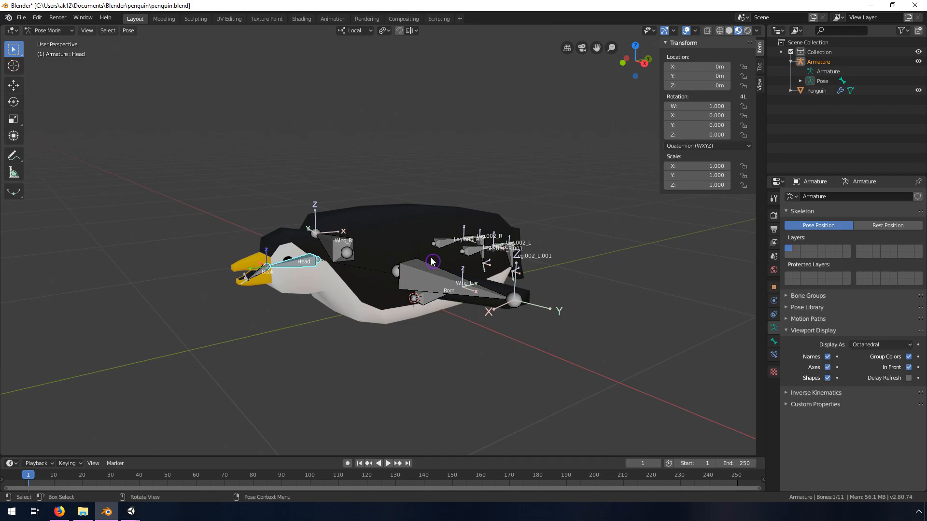
{"action": "middle_click_drag", "start_coordinate": [383, 244], "coordinate": [350, 226]}
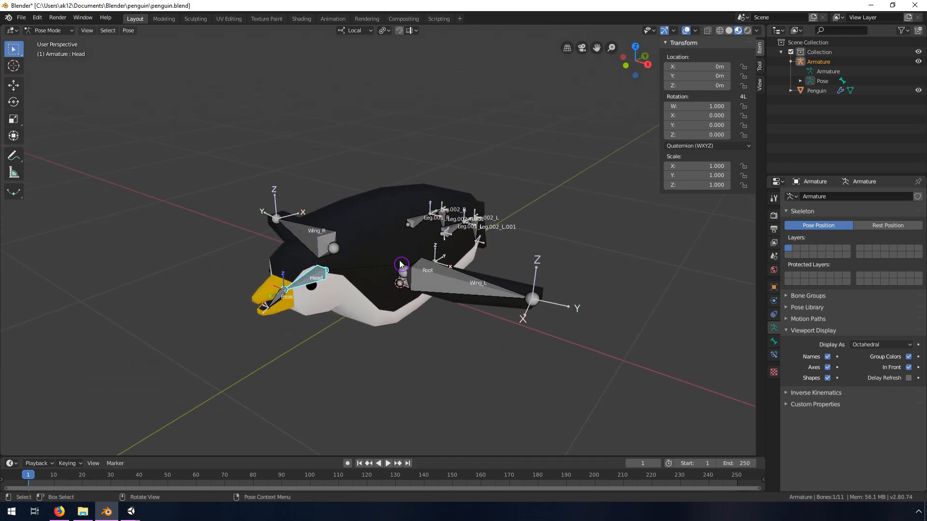